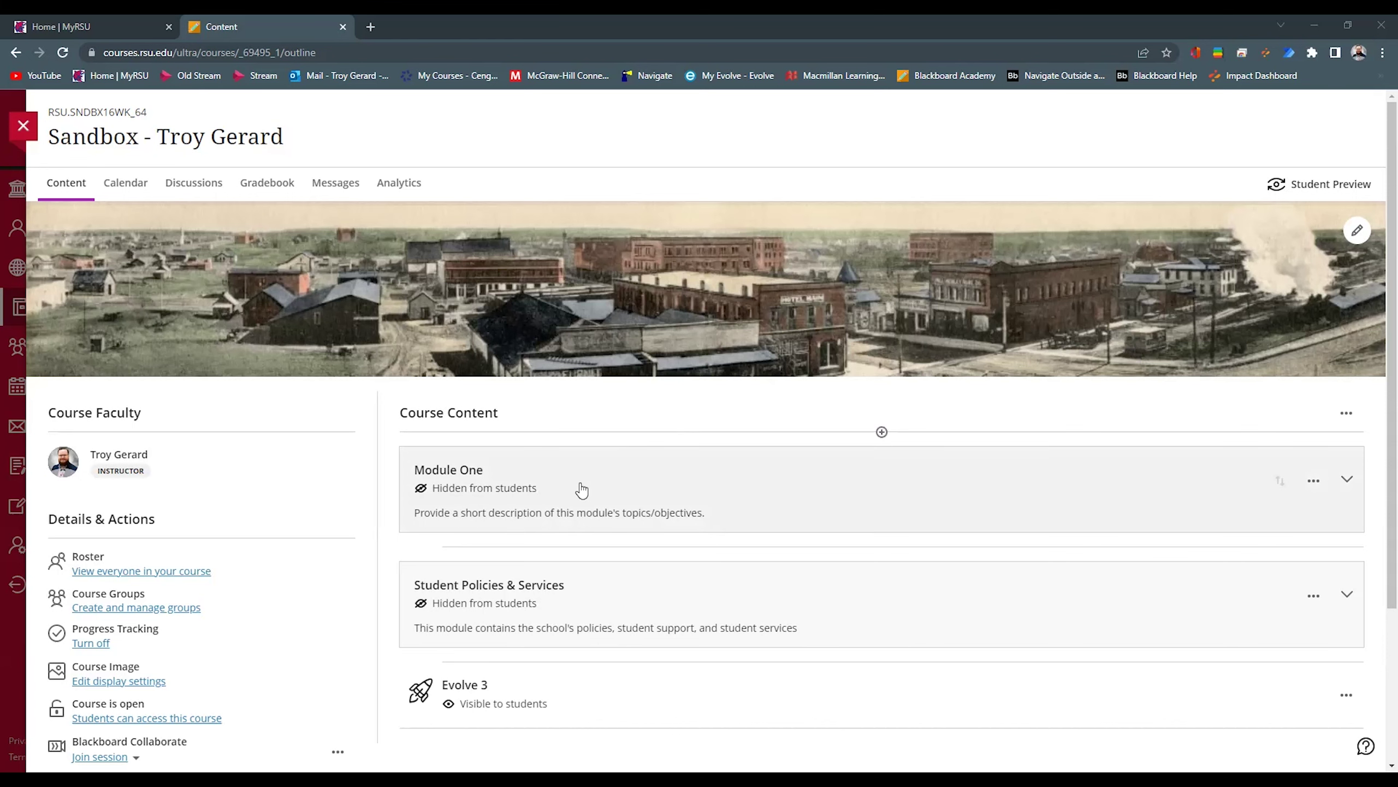
Expand Module One in the course content and change its visibility to Visible to students.
scroll(558, 498, "down", 1)
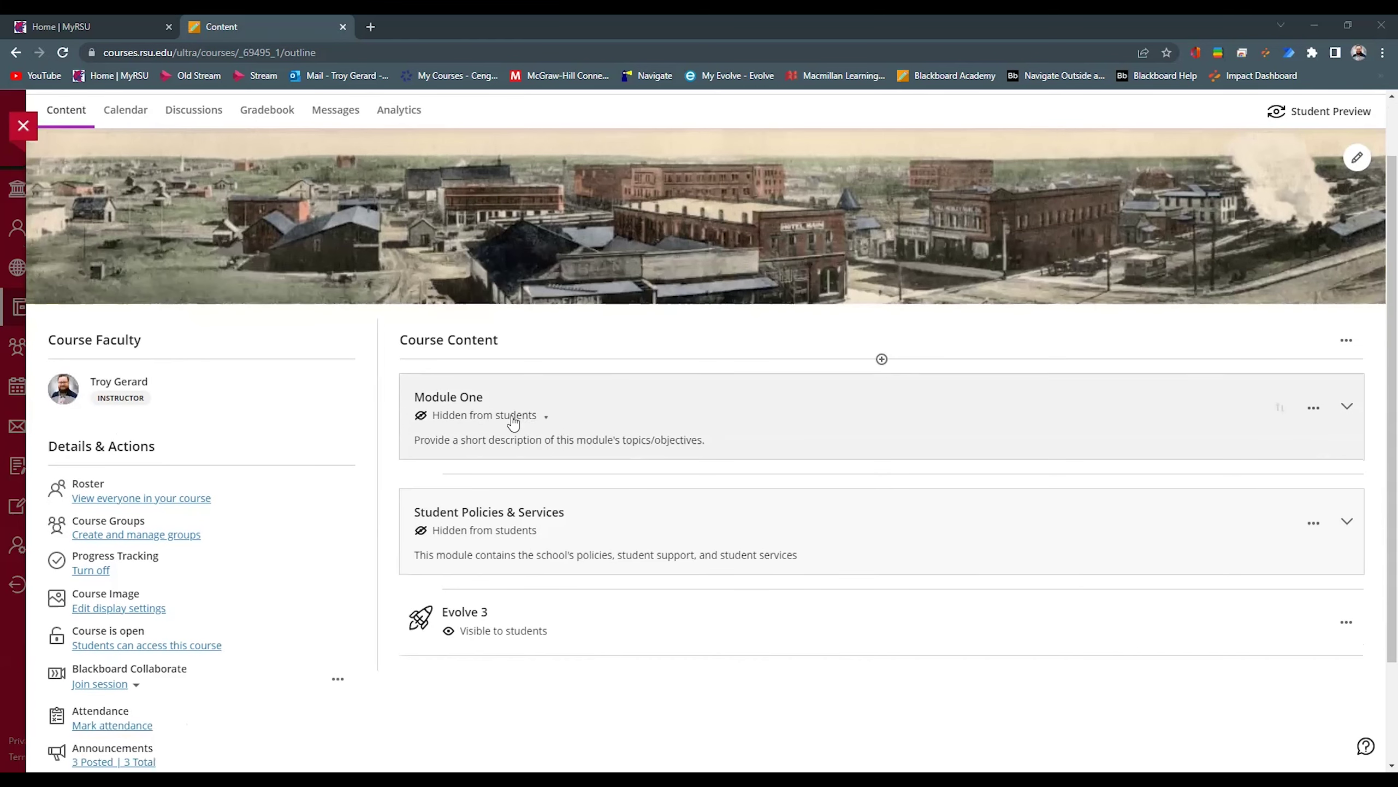
left_click(583, 403)
scroll(606, 419, "down", 1)
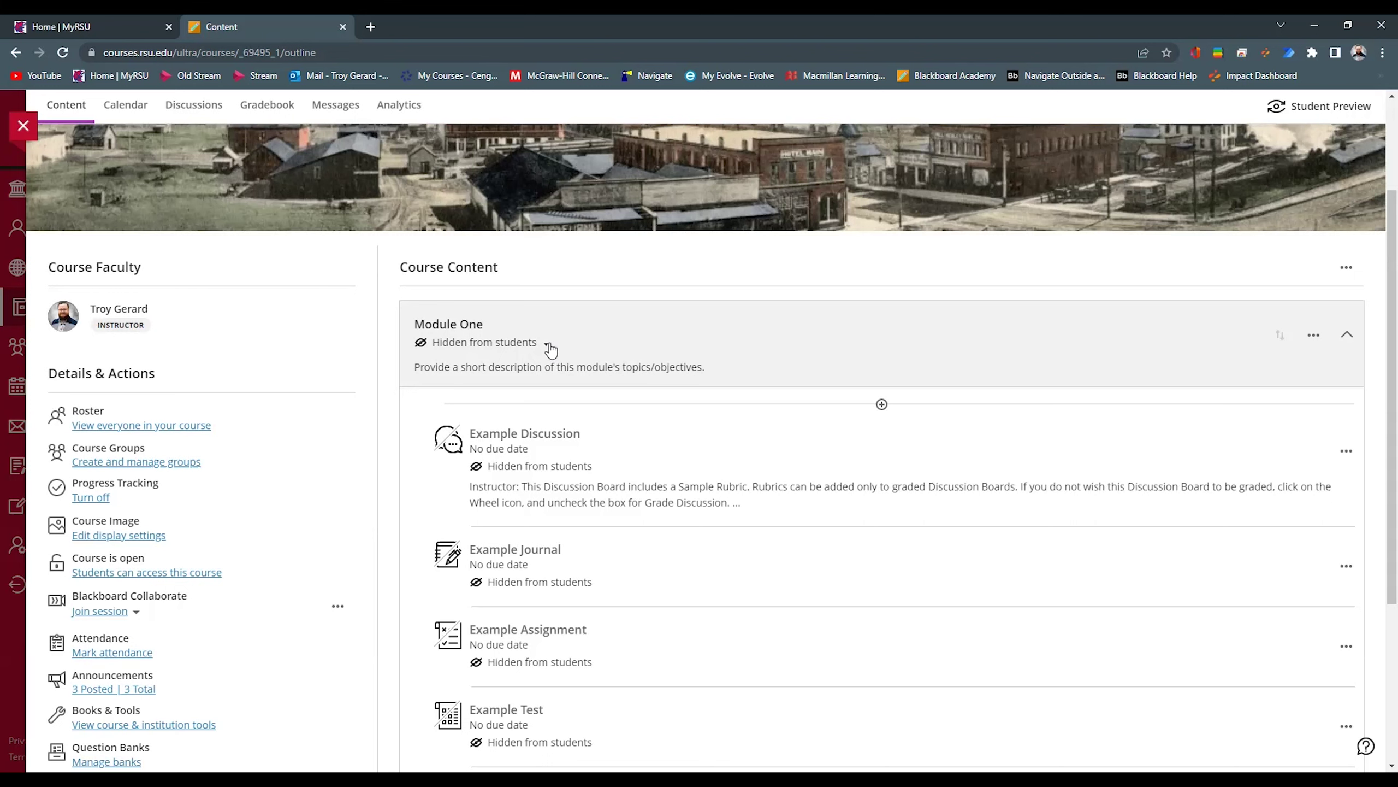
left_click(548, 343)
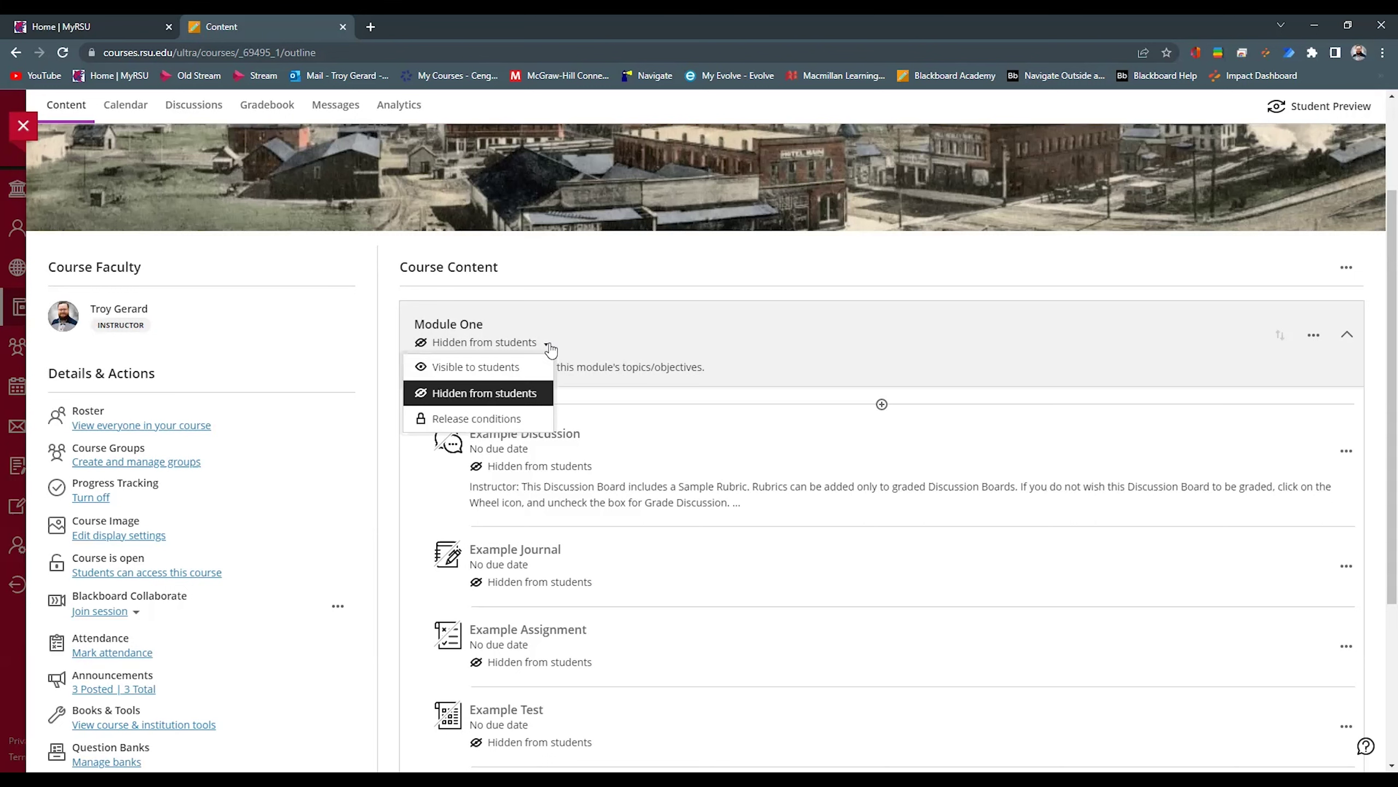
left_click(490, 367)
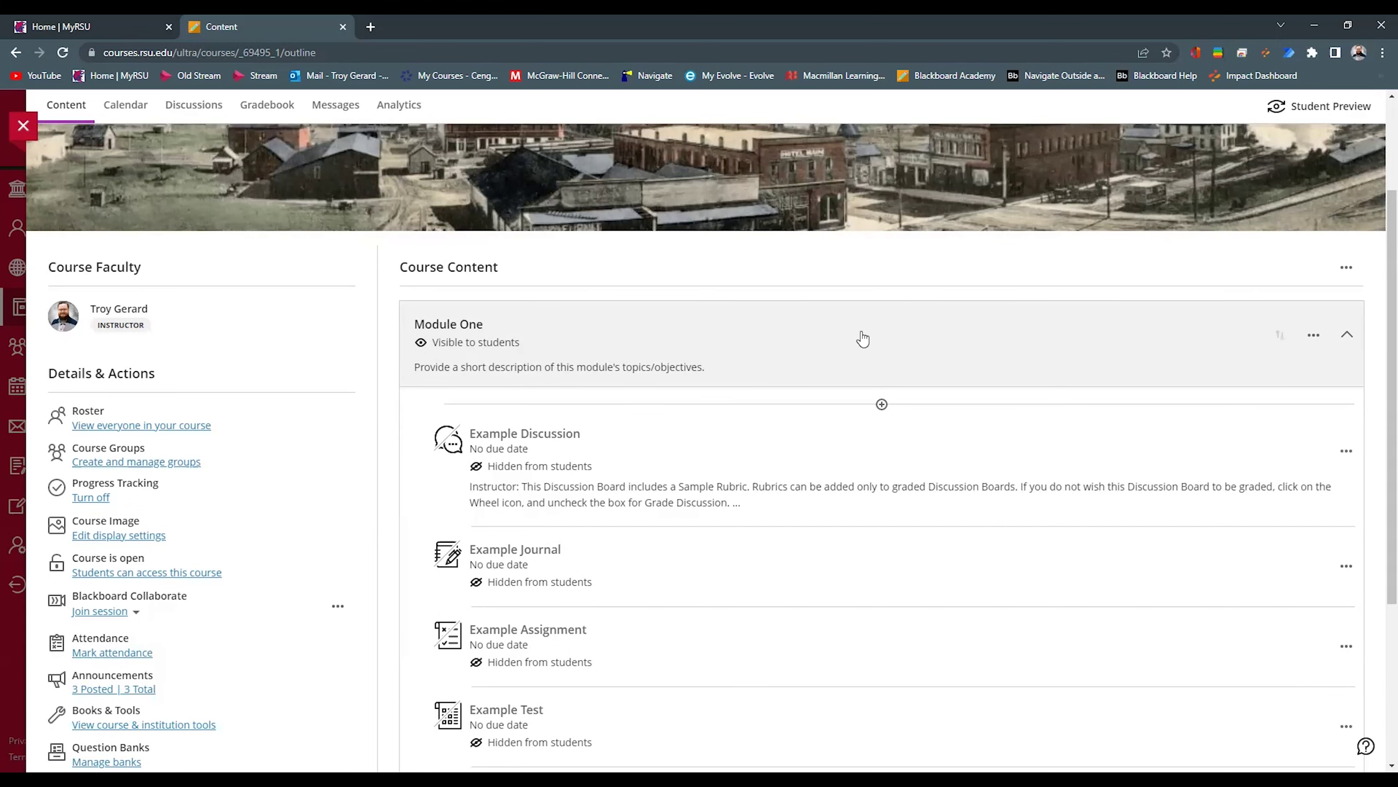
Check the visibility options inside the Example Discussion and set that discussion to Visible to students from the course content list.
scroll(673, 351, "down", 1)
scroll(674, 352, "down", 1)
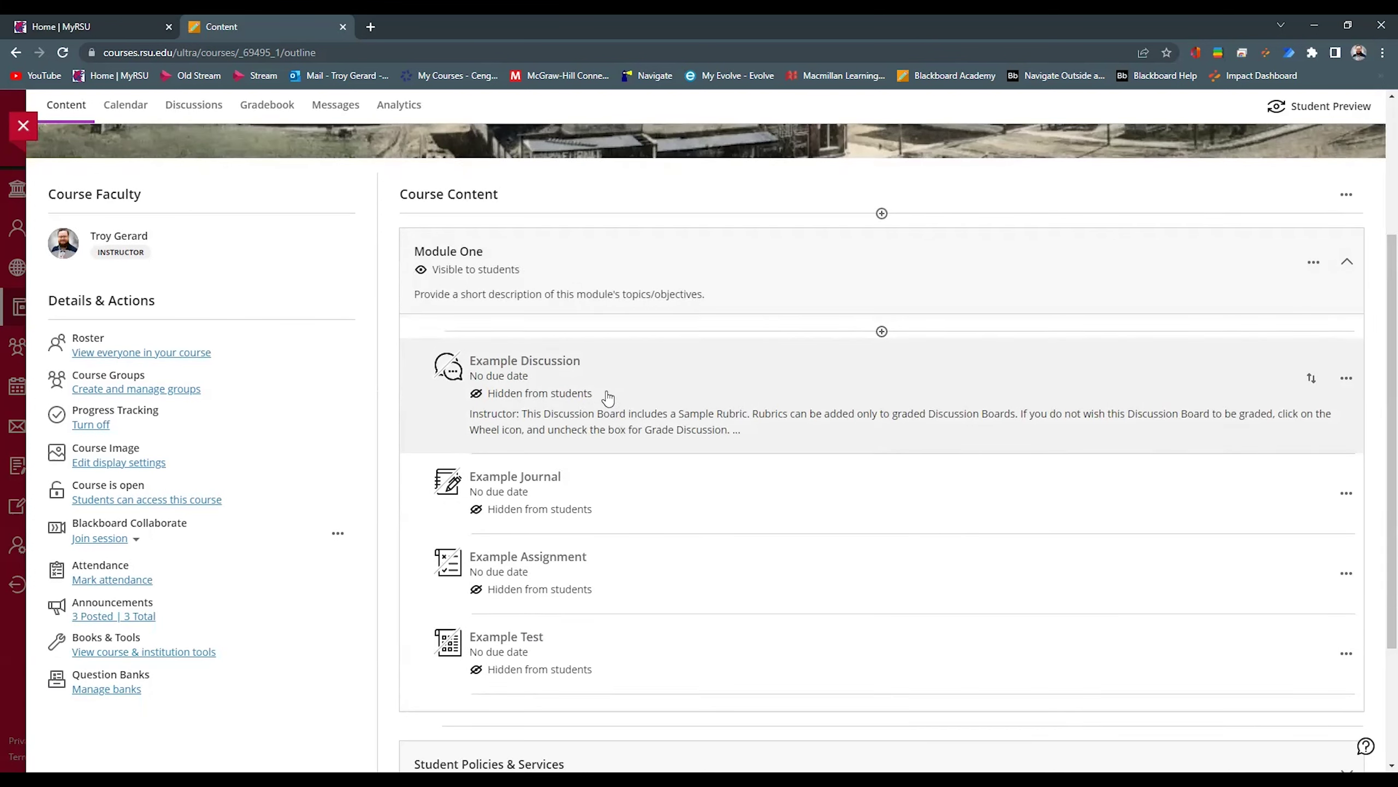
left_click(608, 396)
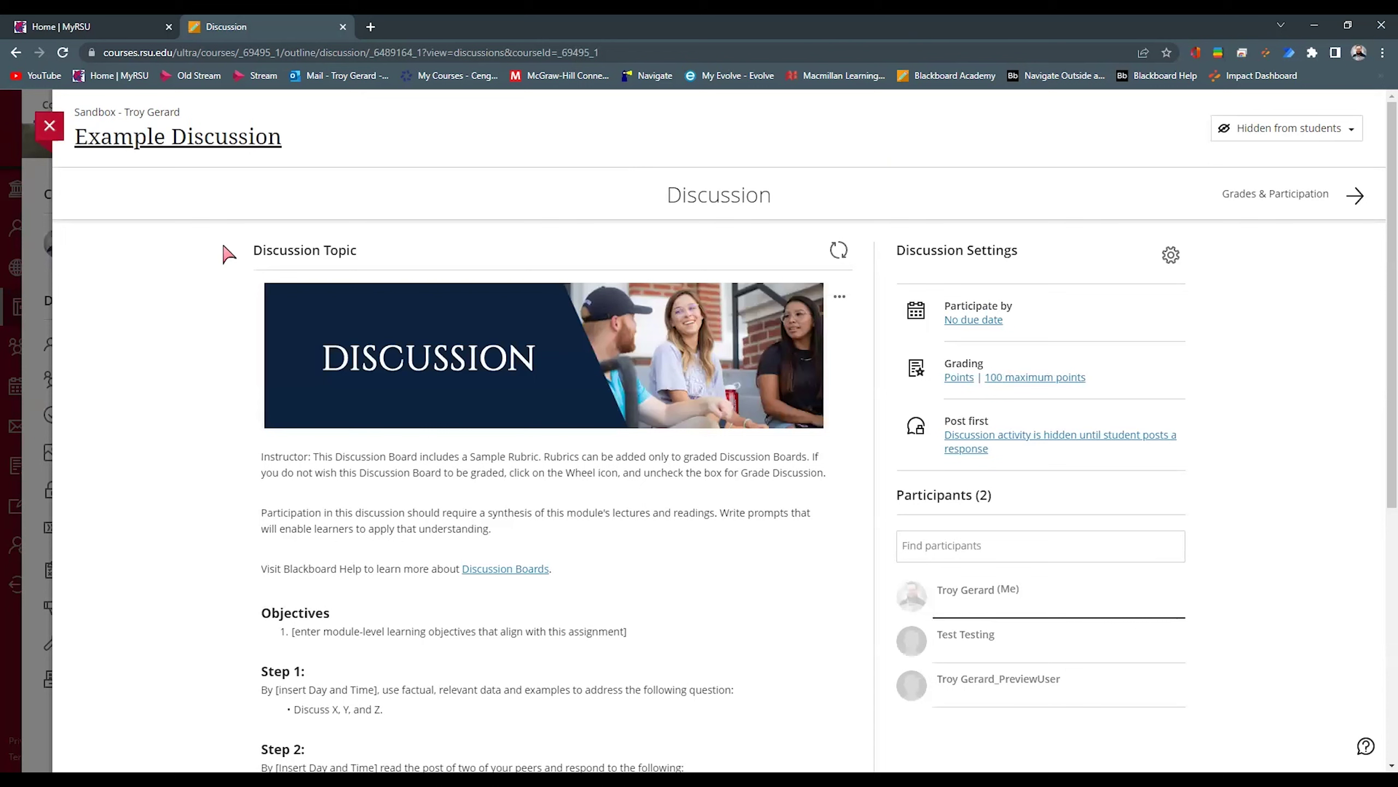
left_click(1270, 142)
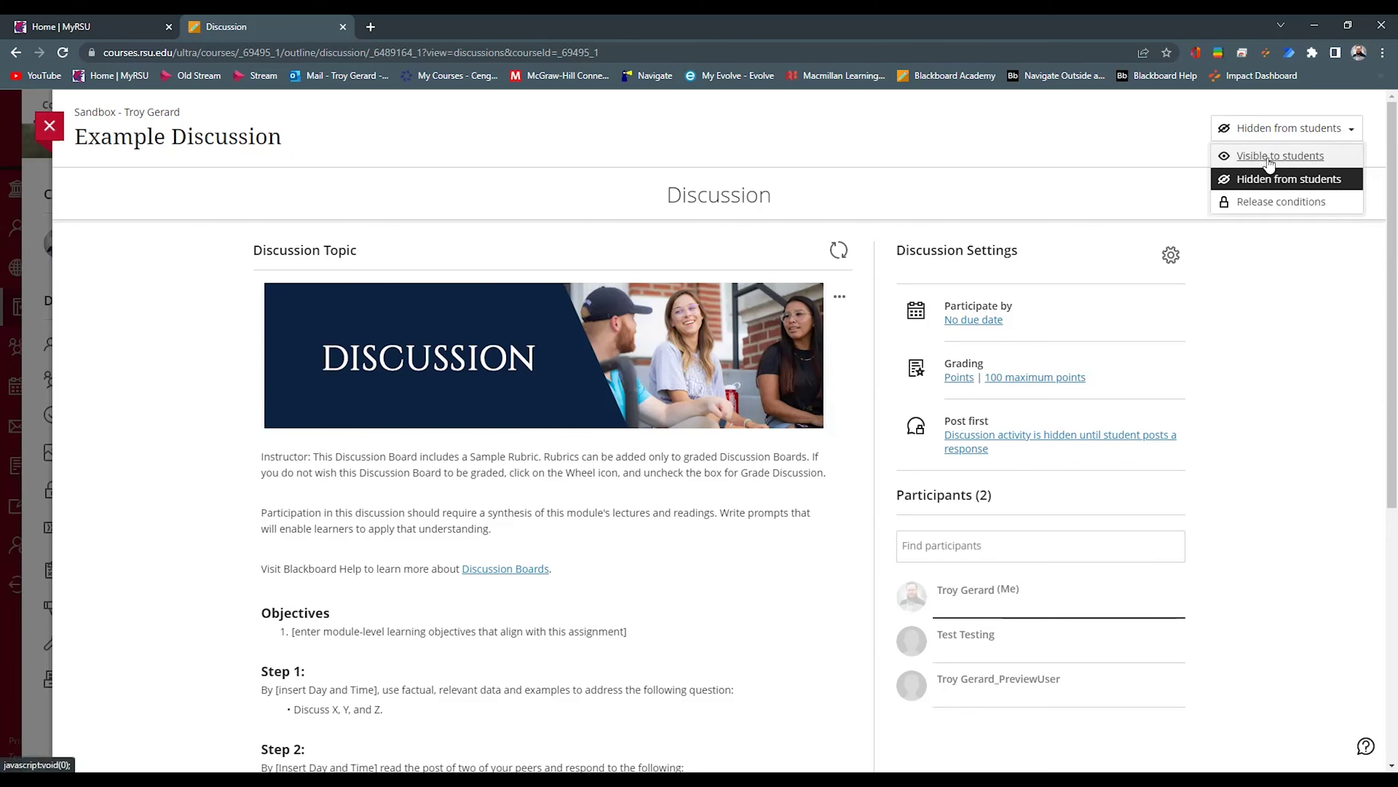
left_click(50, 126)
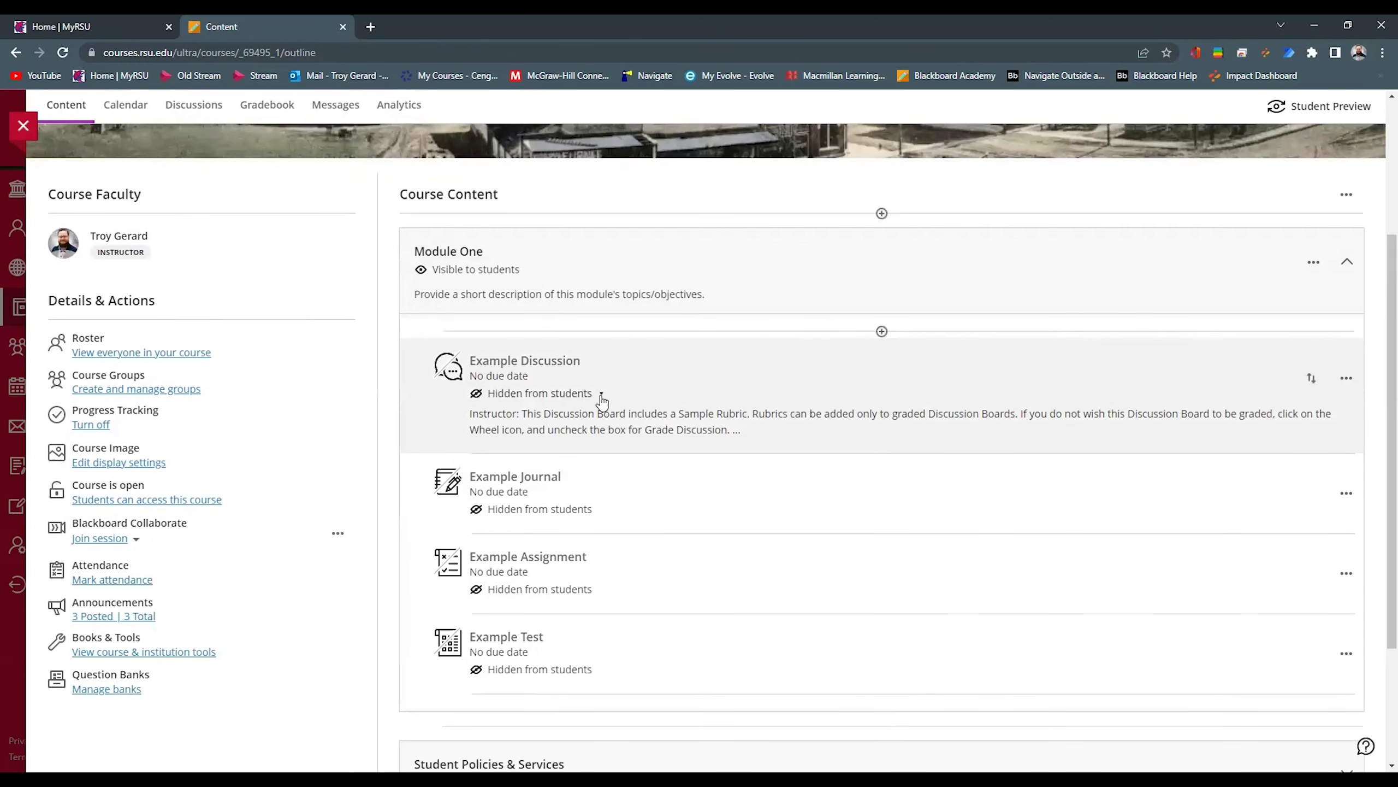
left_click(599, 394)
left_click(524, 419)
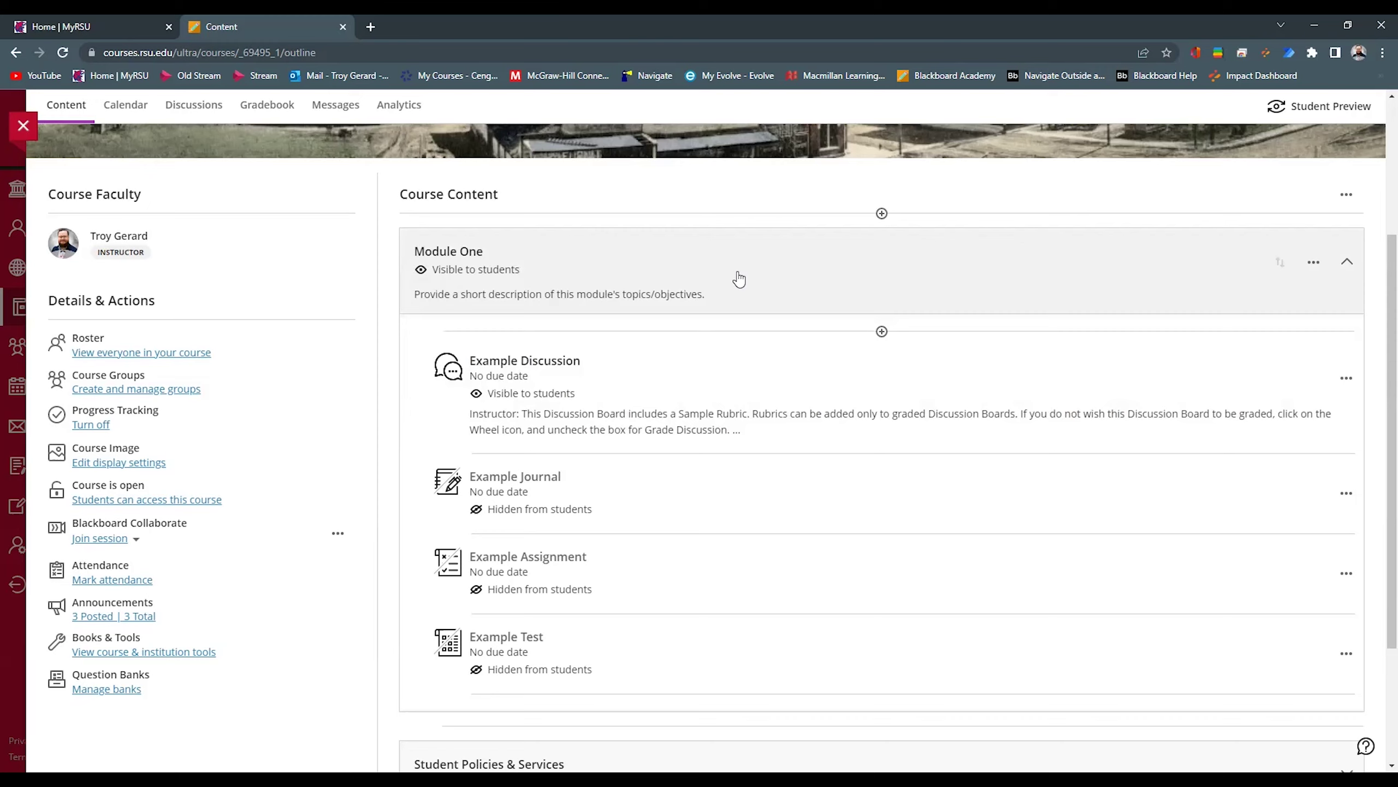
scroll(739, 279, "up", 2)
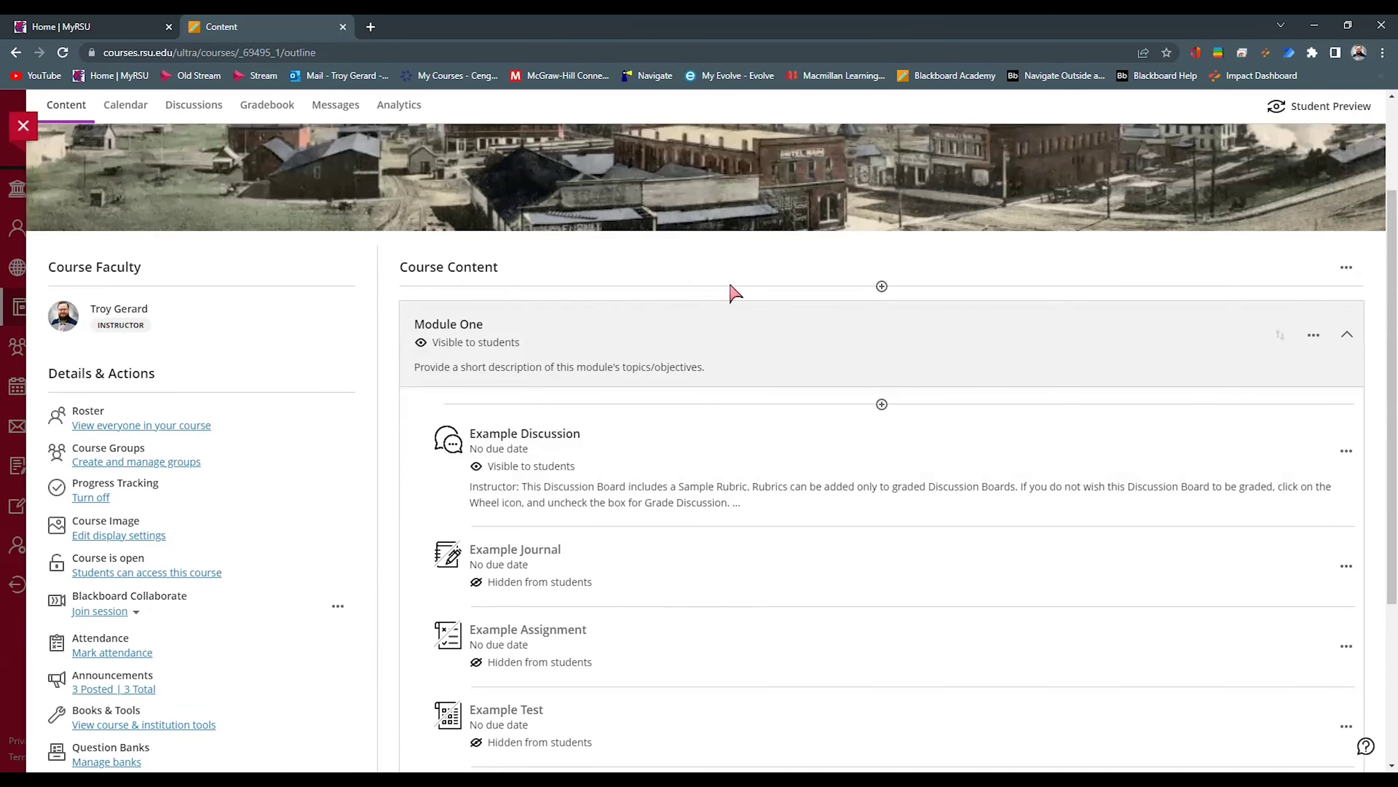
left_click(707, 330)
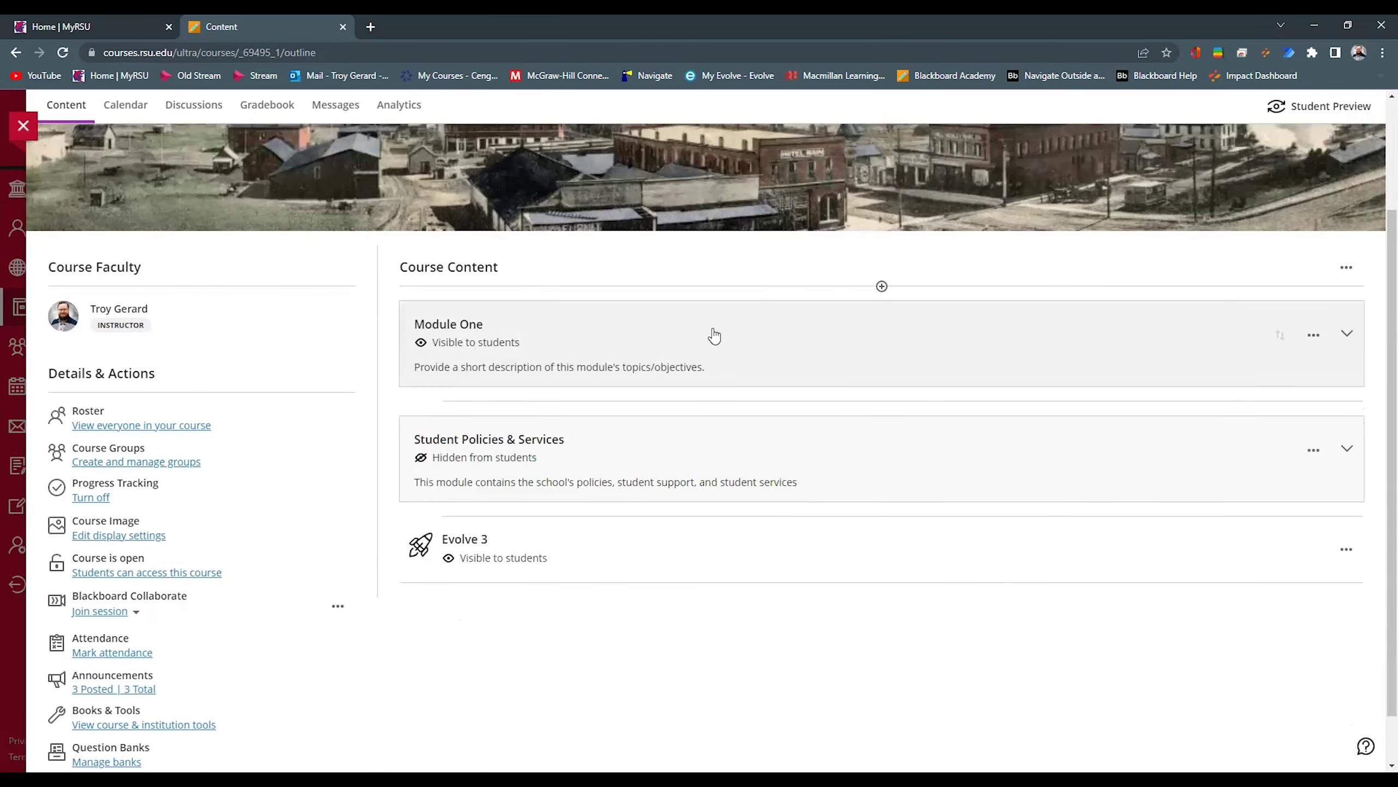
left_click(710, 334)
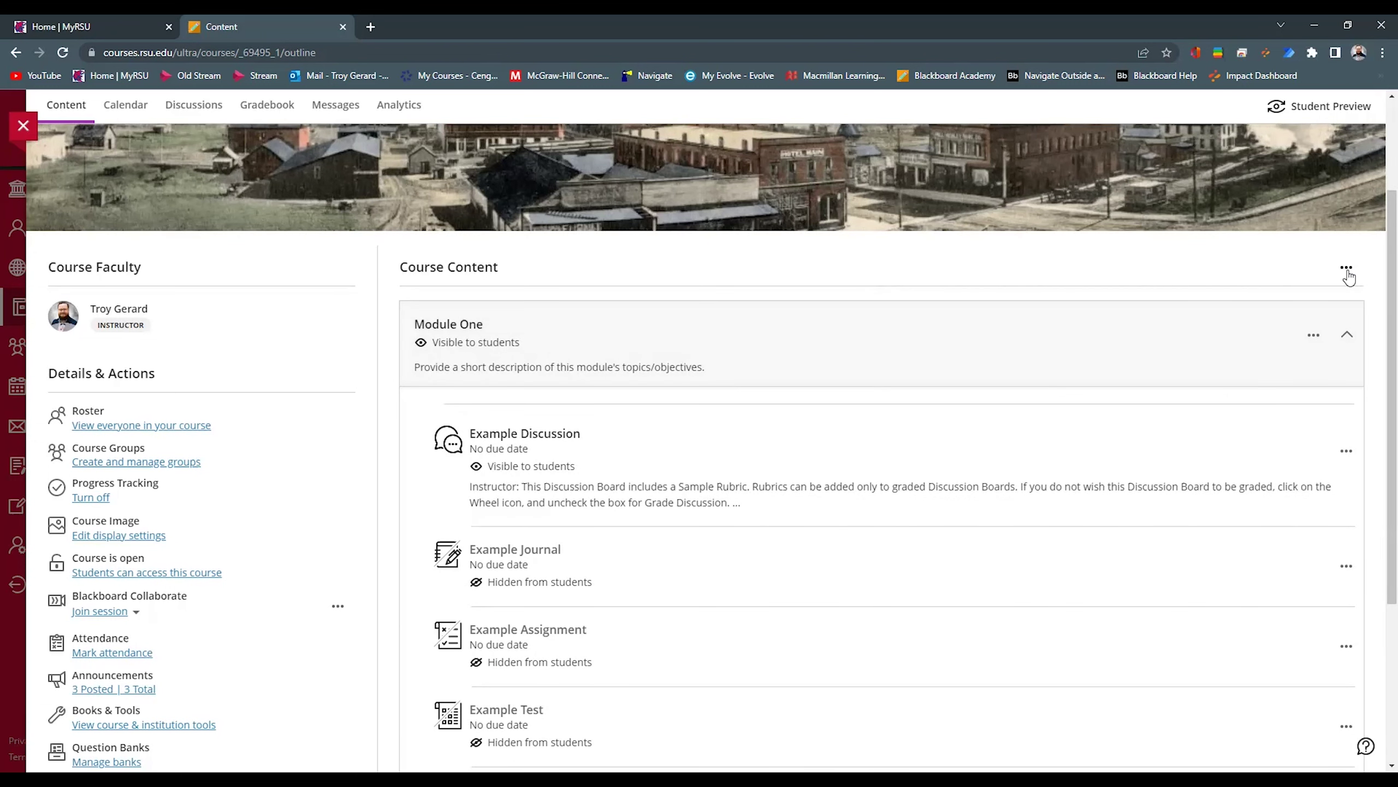
Batch edit all items in Module One to Visible to students, save the visibility, and return to the course content.
scroll(1349, 351, "up", 1)
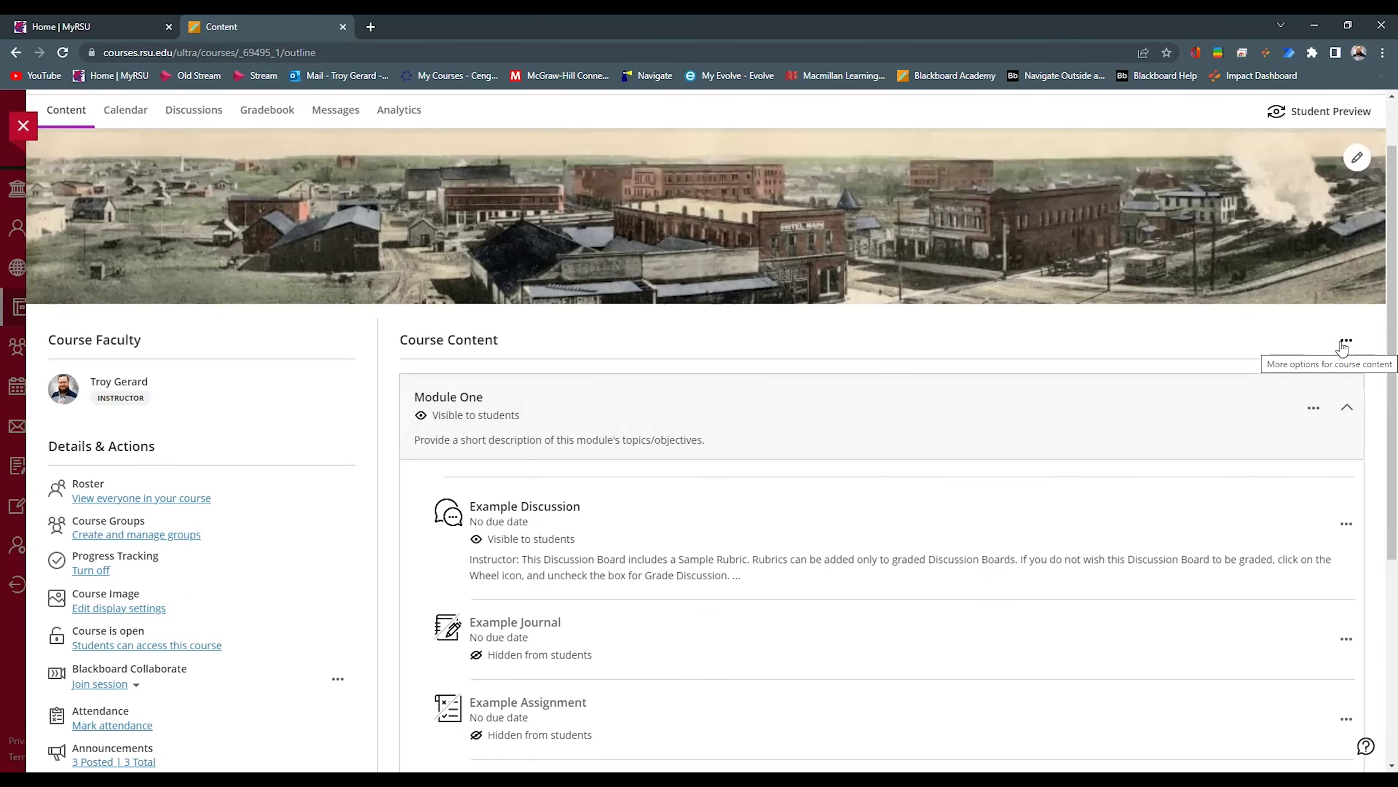
left_click(1346, 341)
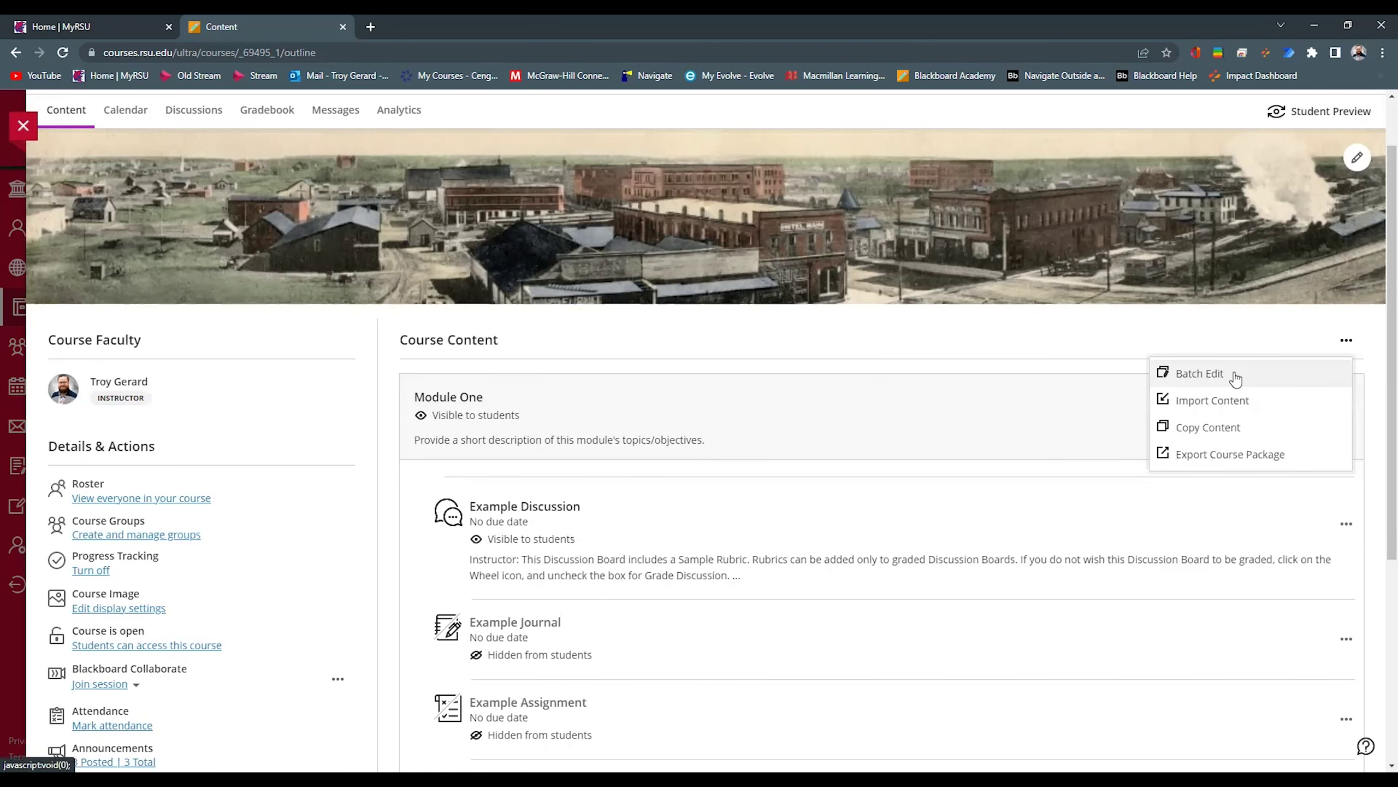
left_click(1237, 377)
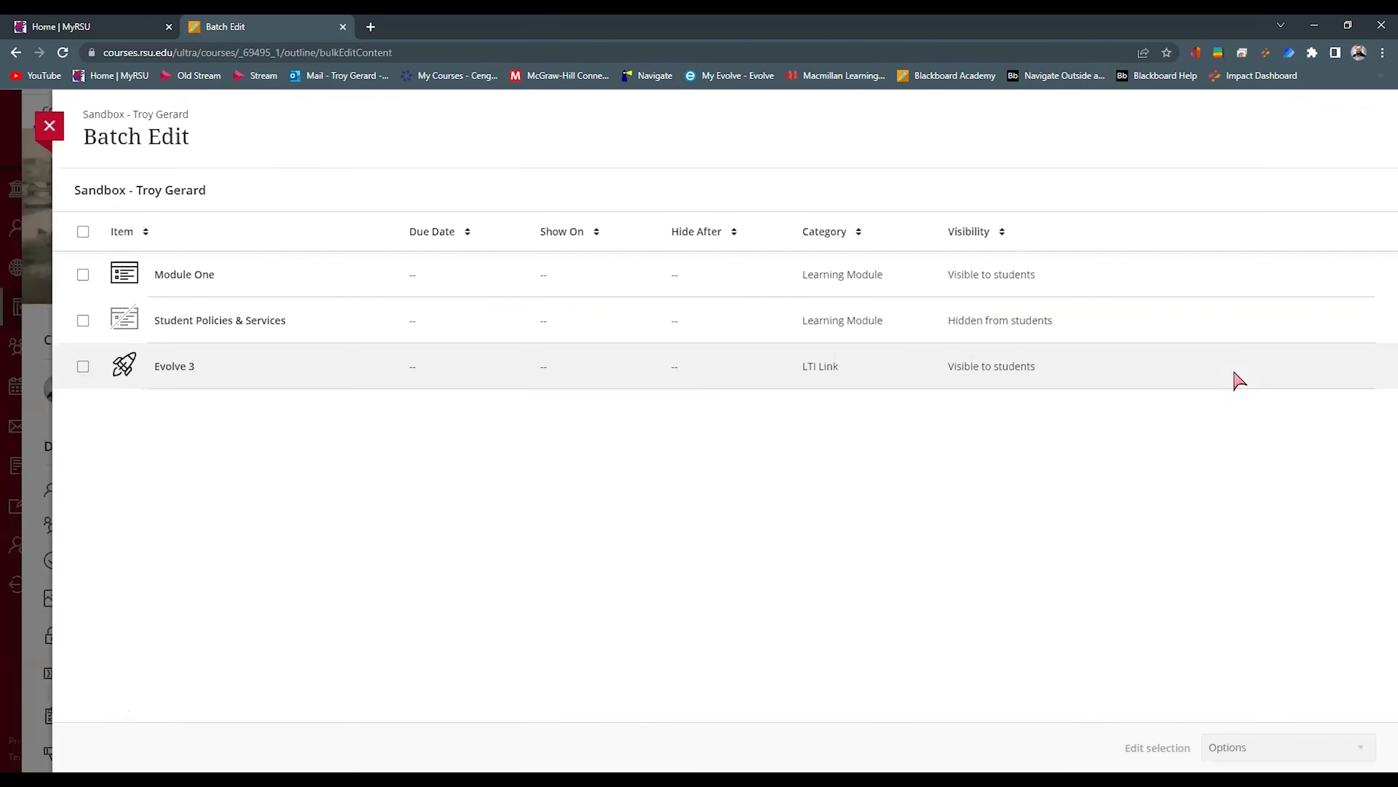
left_click(203, 281)
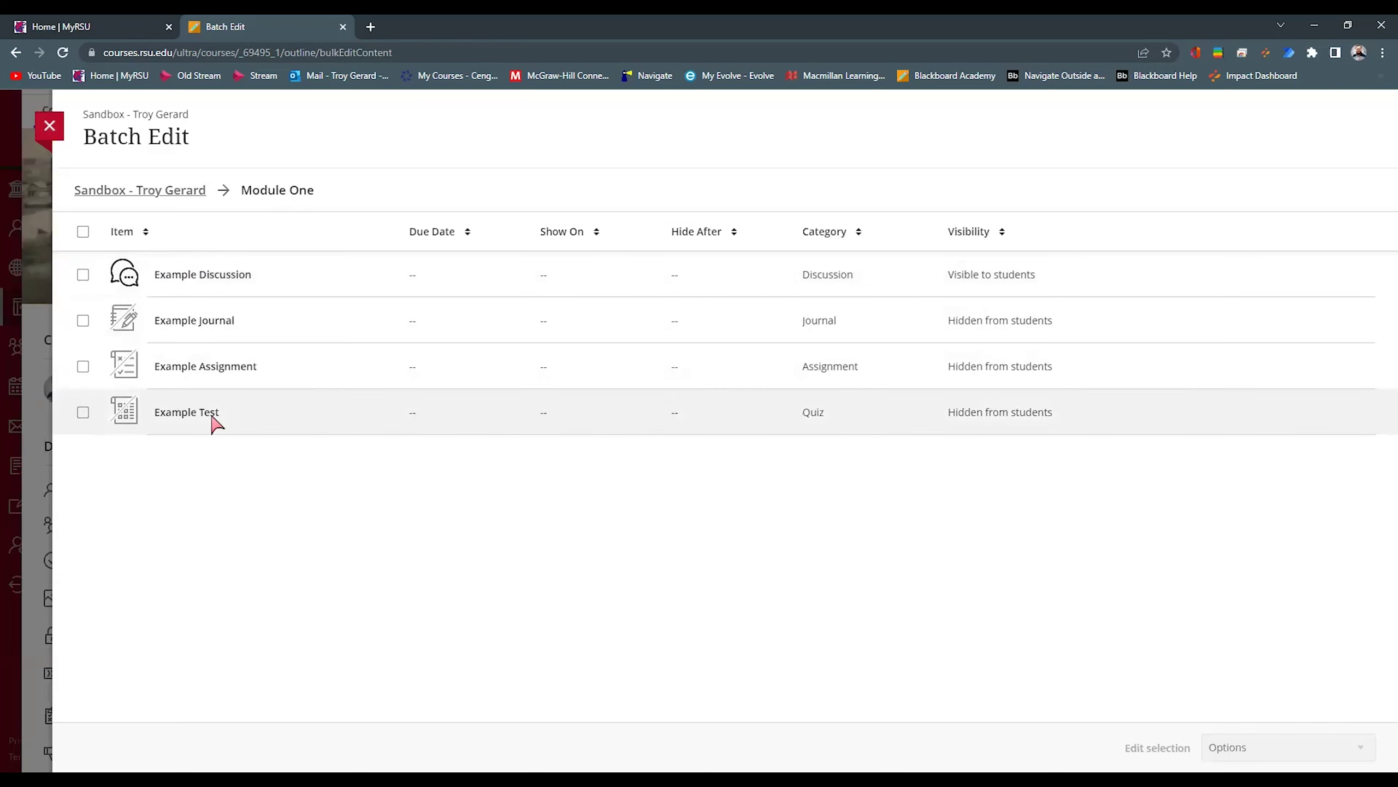
left_click(83, 232)
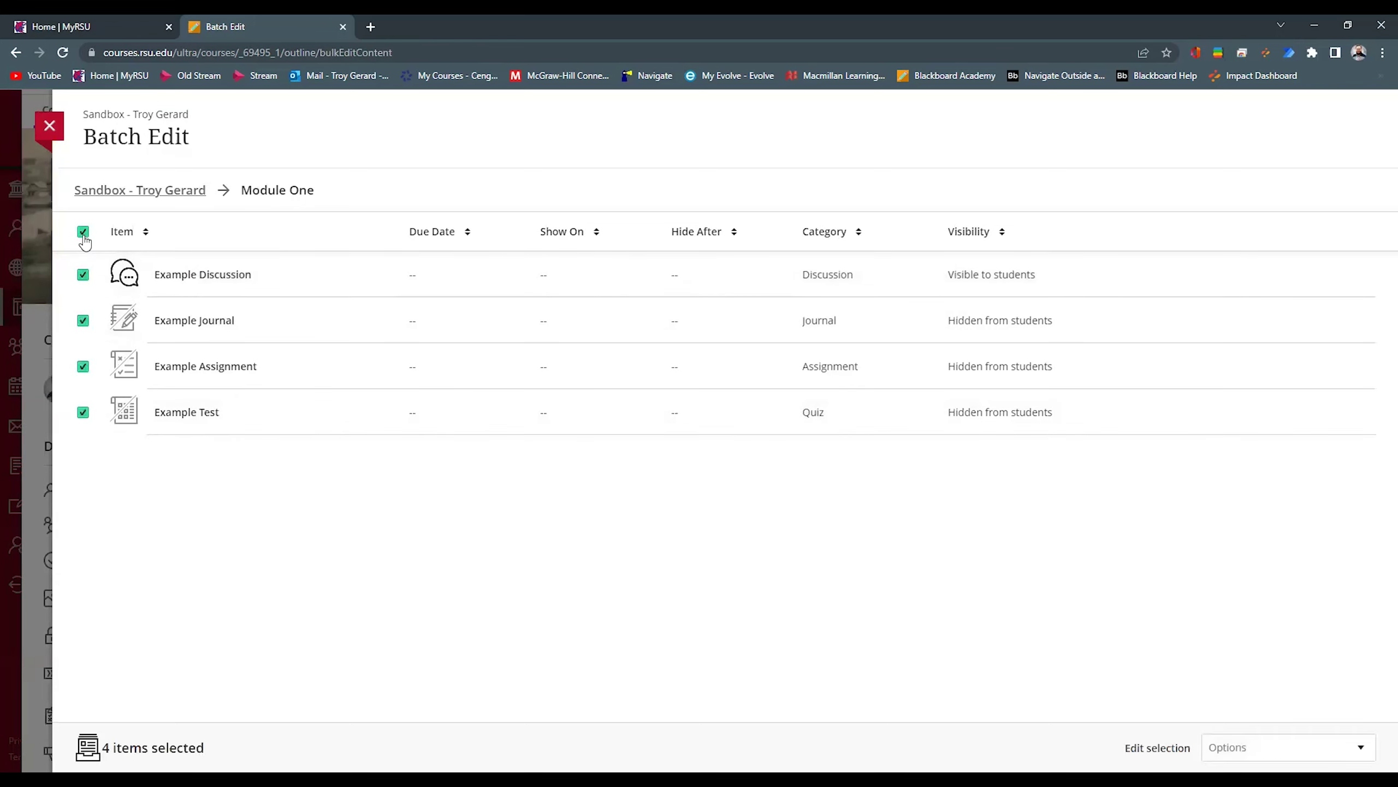
left_click(1269, 755)
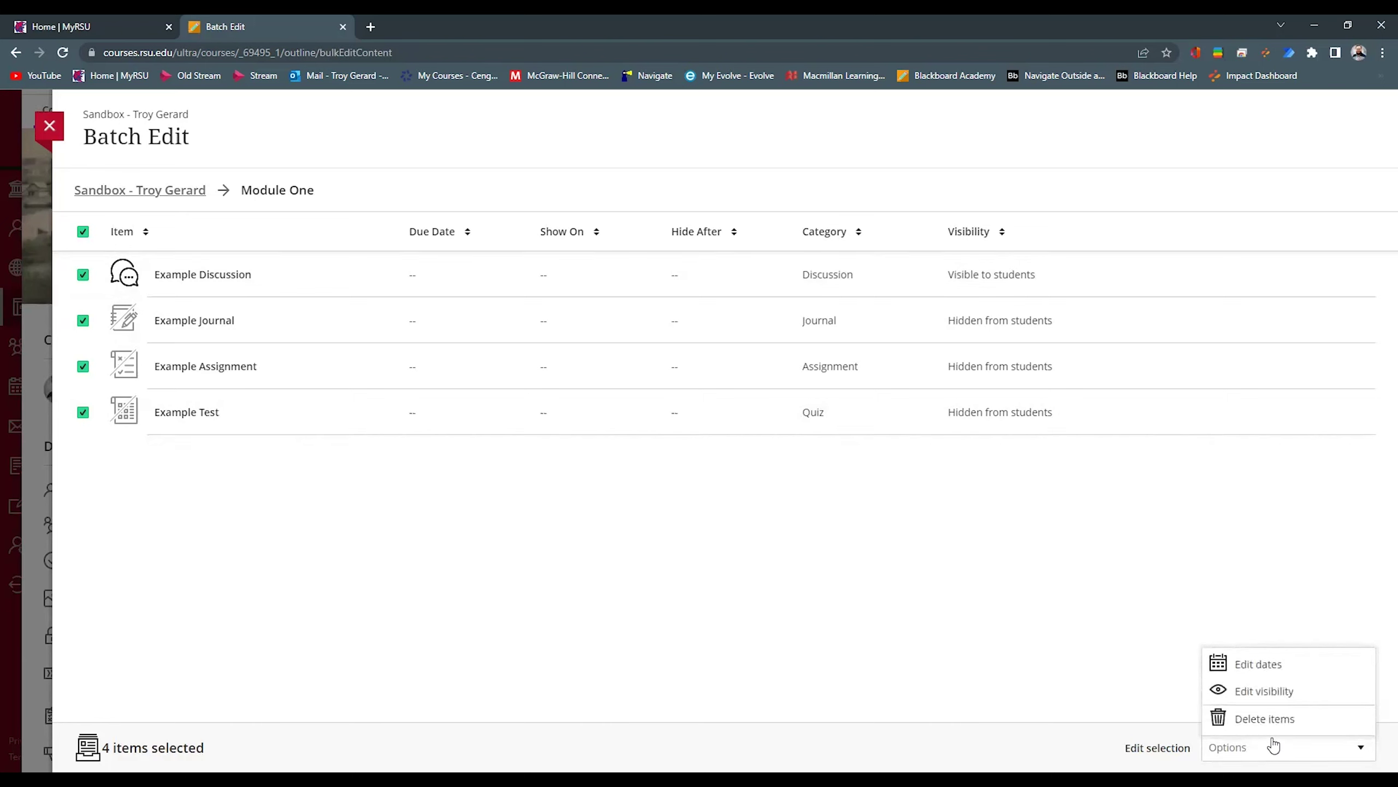
left_click(1264, 692)
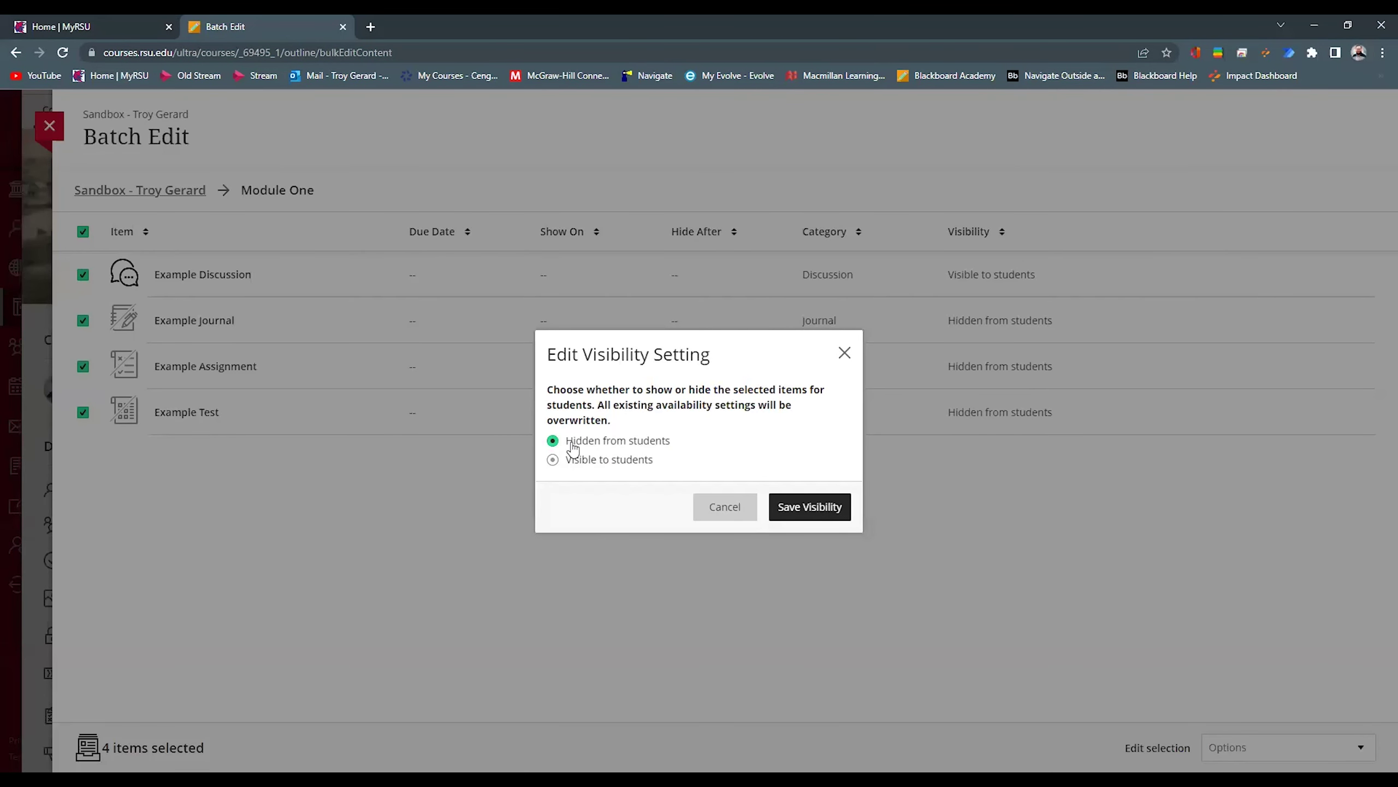
left_click(553, 461)
left_click(809, 514)
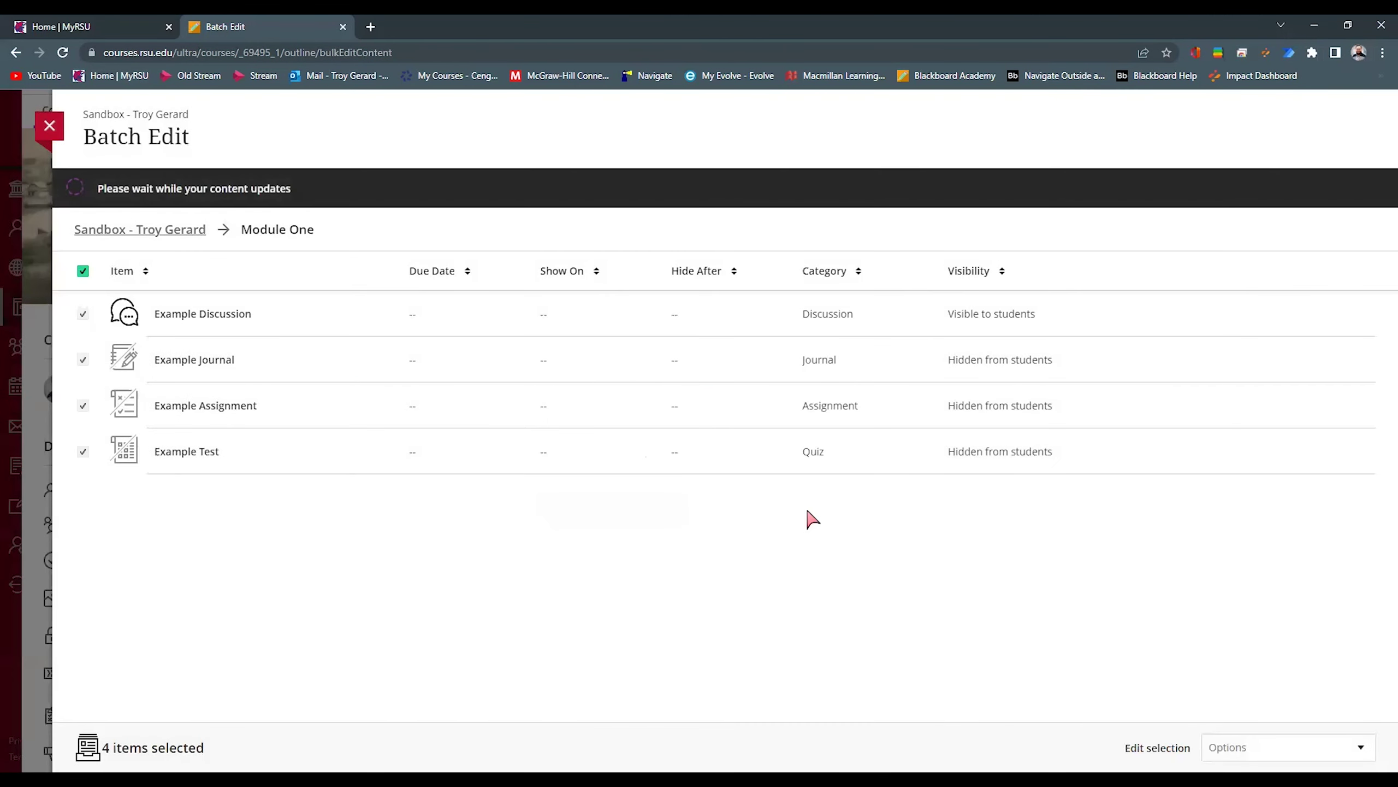
left_click(50, 126)
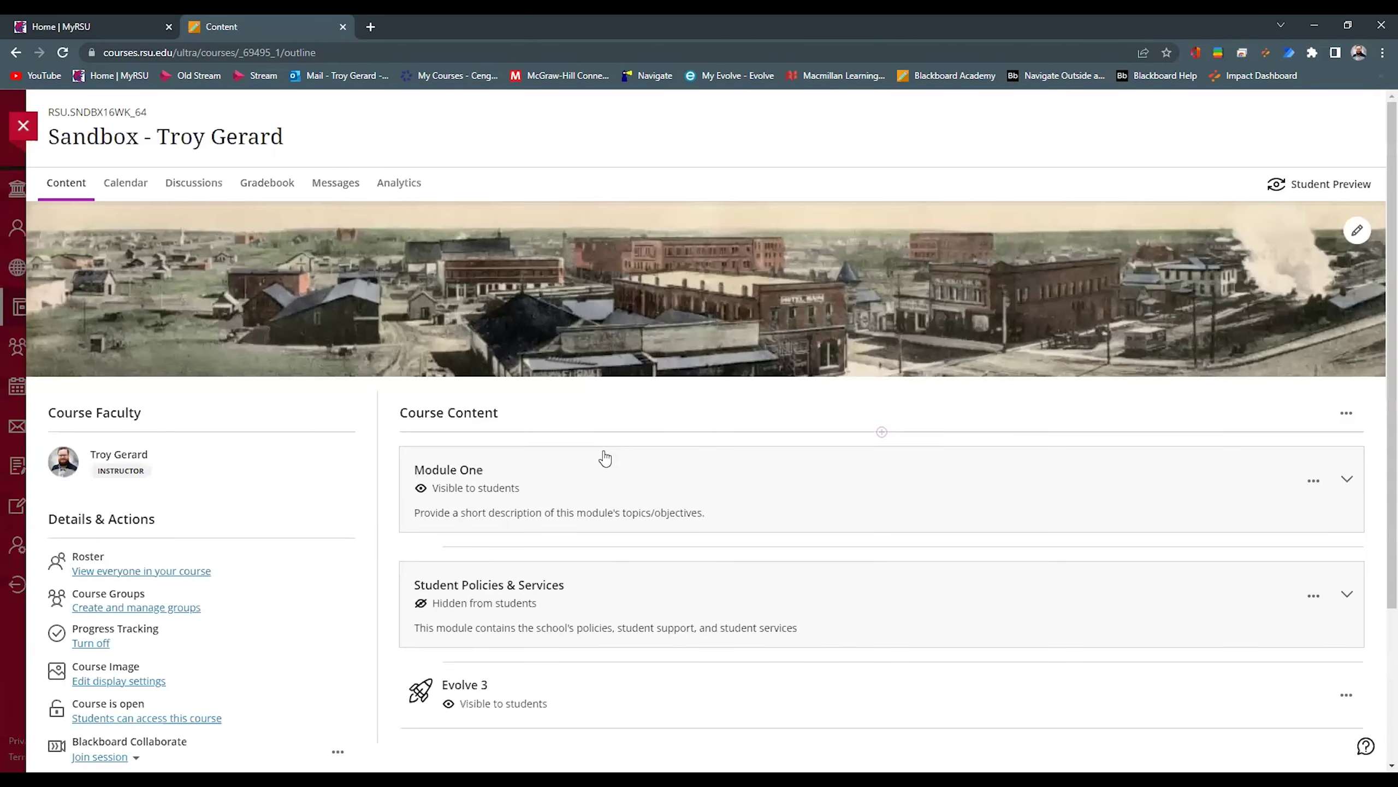
Expand Module One and review the visibility options of the module and of its Example Discussion.
left_click(589, 471)
scroll(590, 473, "down", 4)
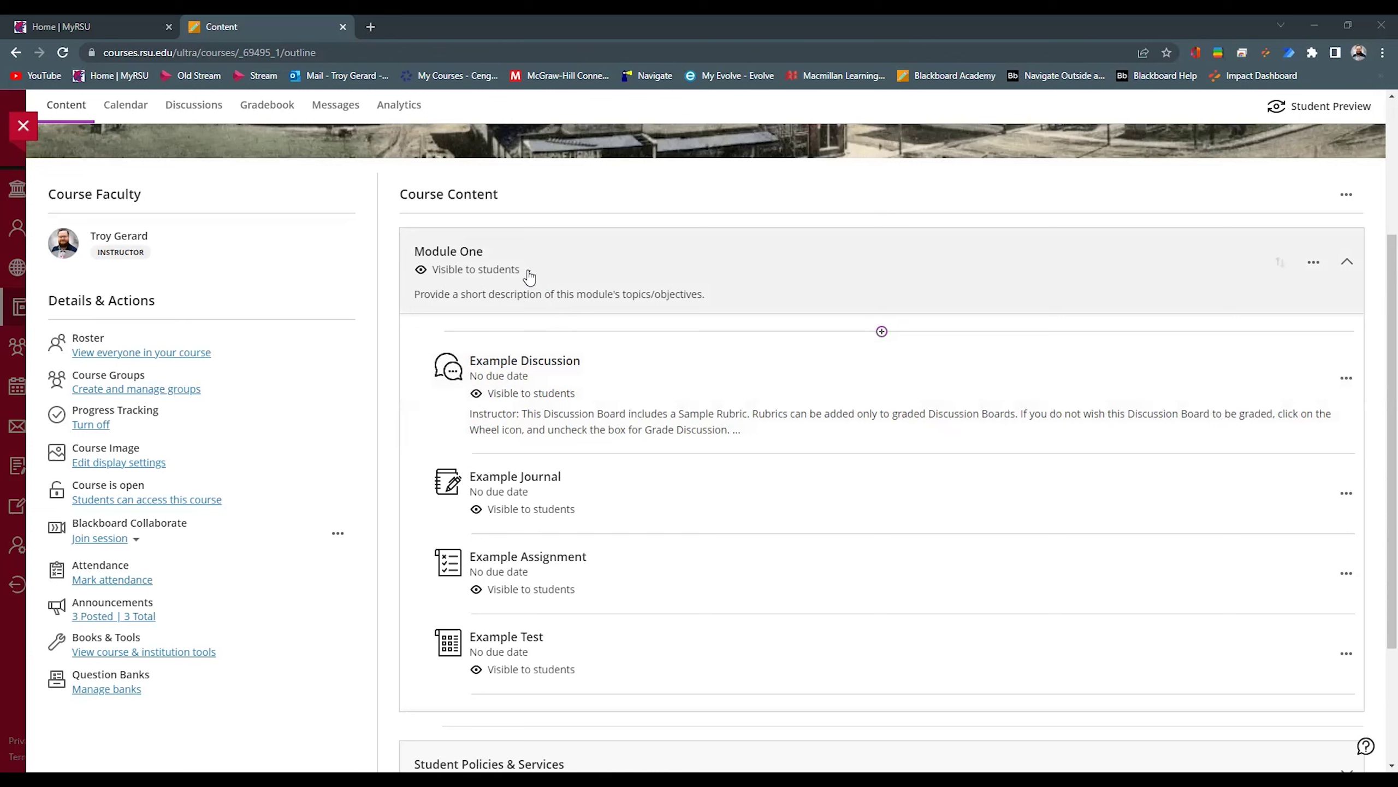
left_click(526, 271)
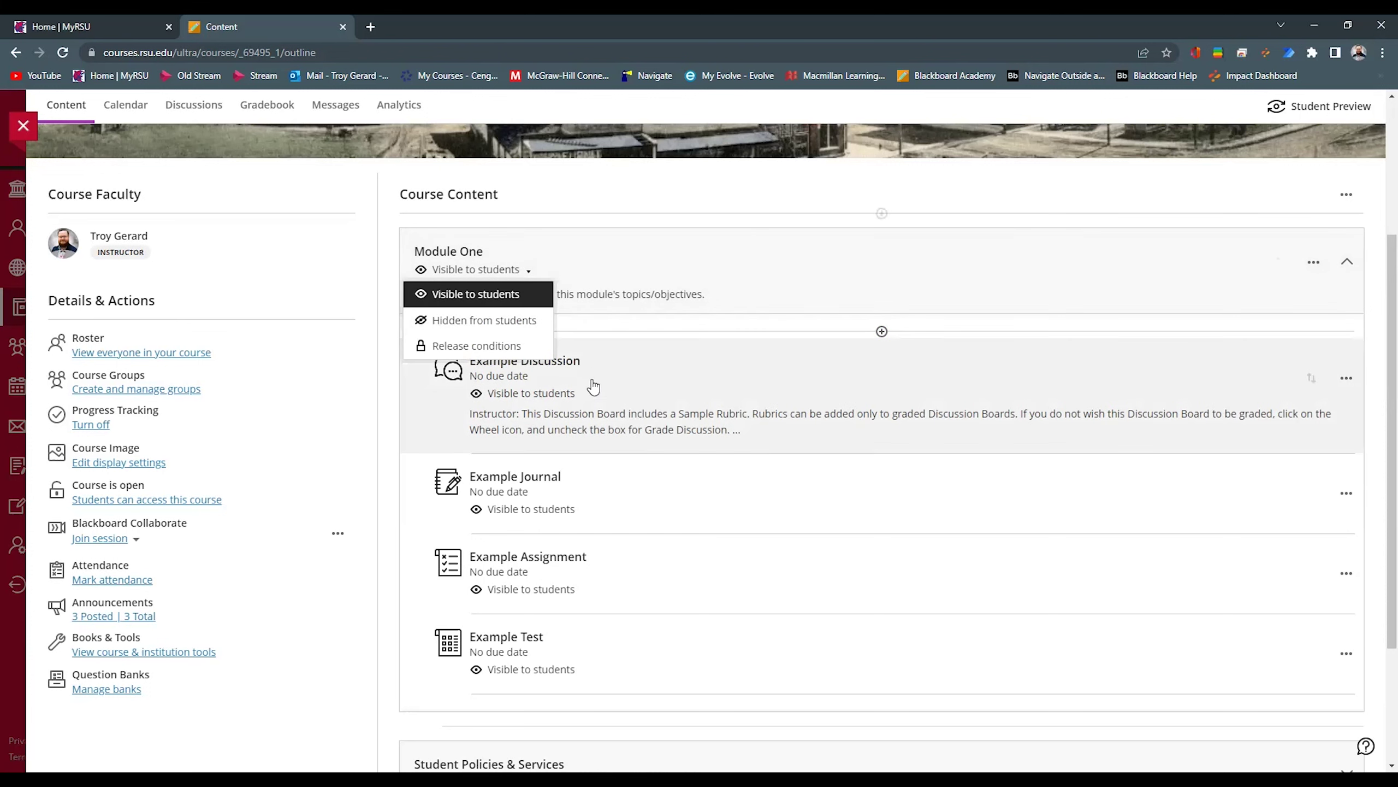
left_click(592, 400)
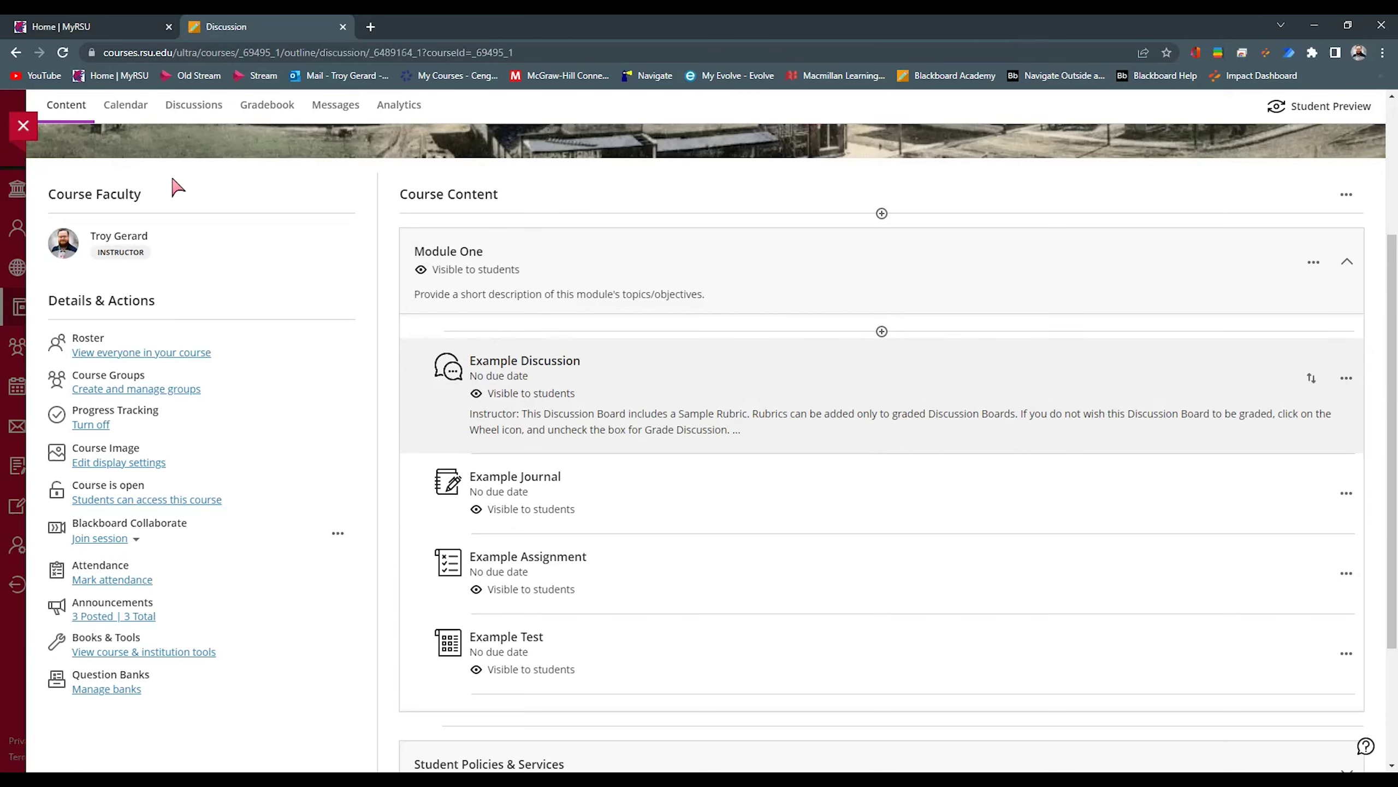
key("Escape")
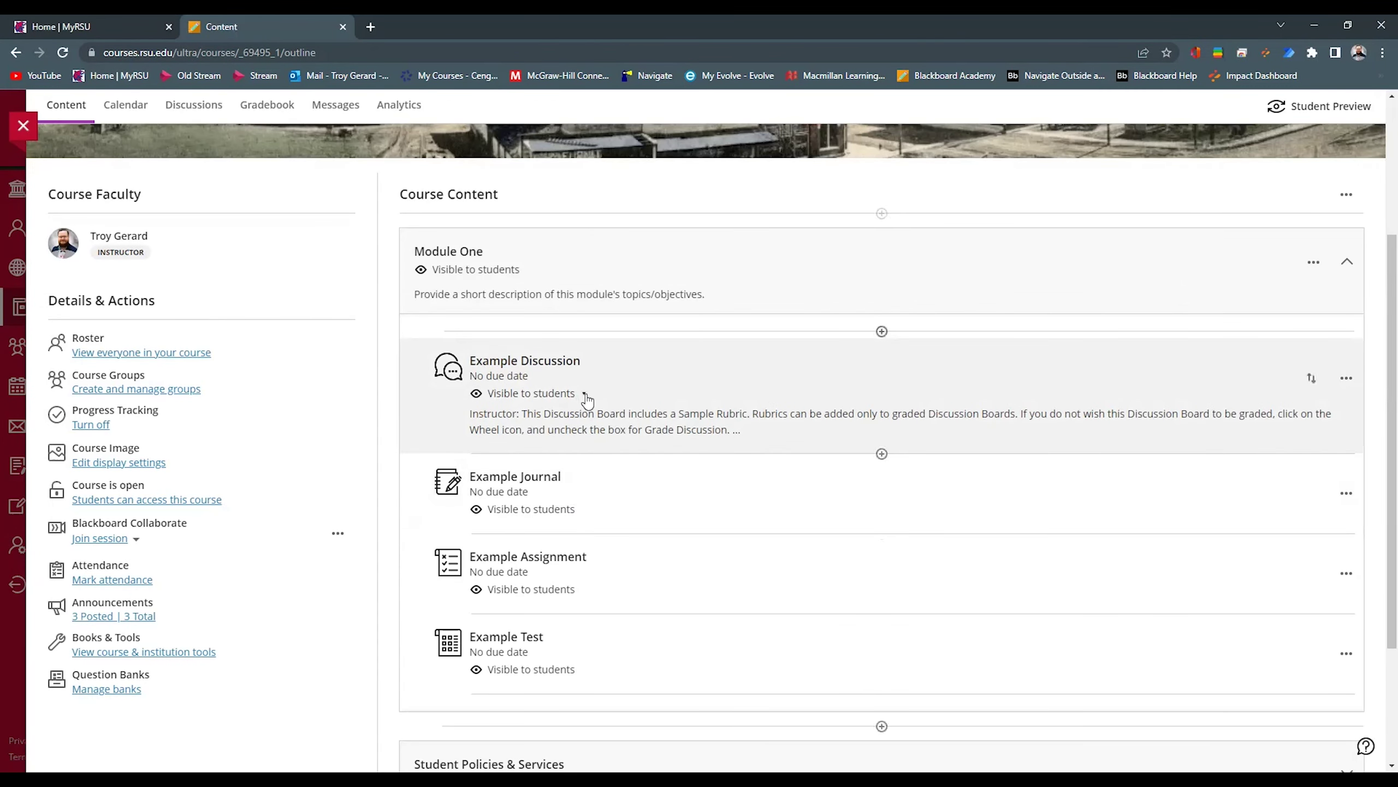
left_click(583, 395)
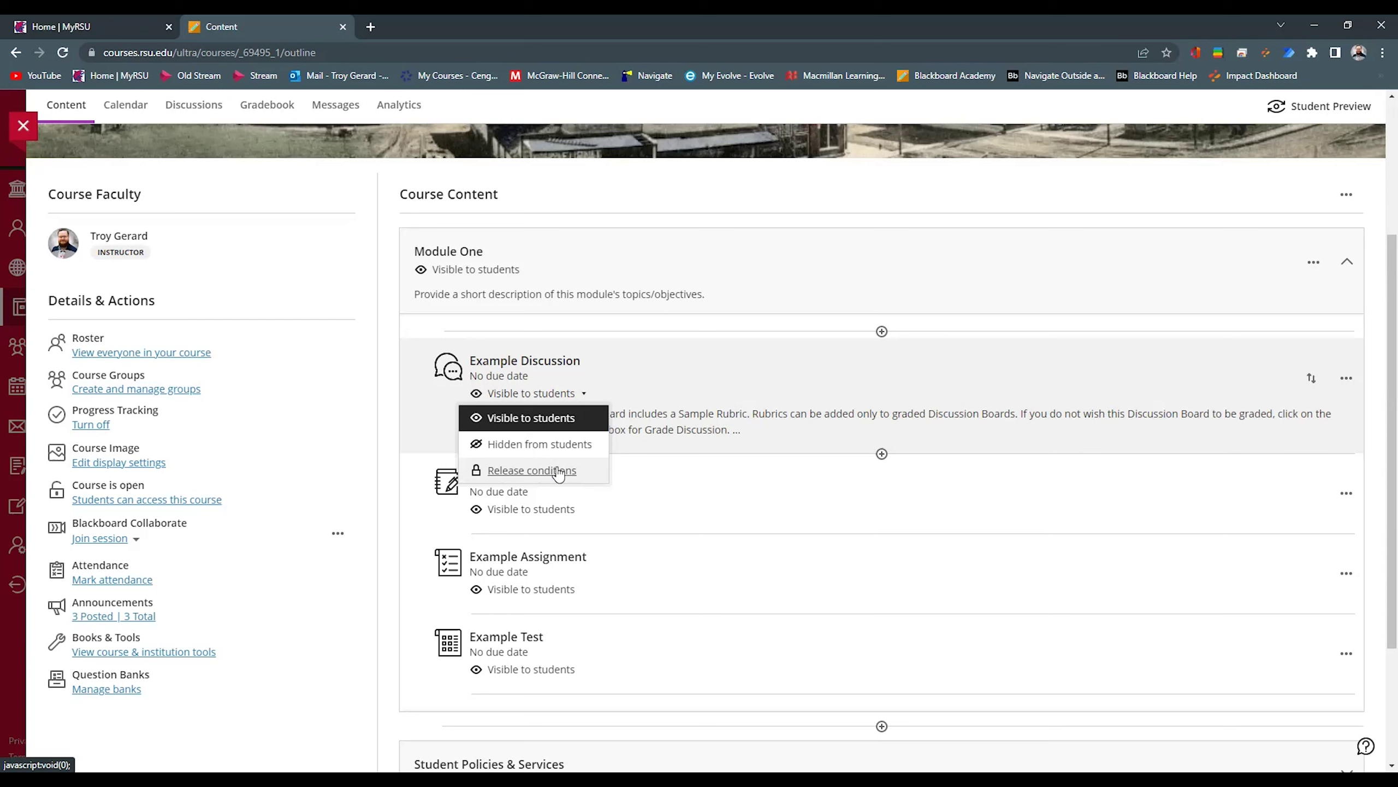
Open the Example Discussion's settings and set its participate-by date to 6/9/22.
left_click(595, 371)
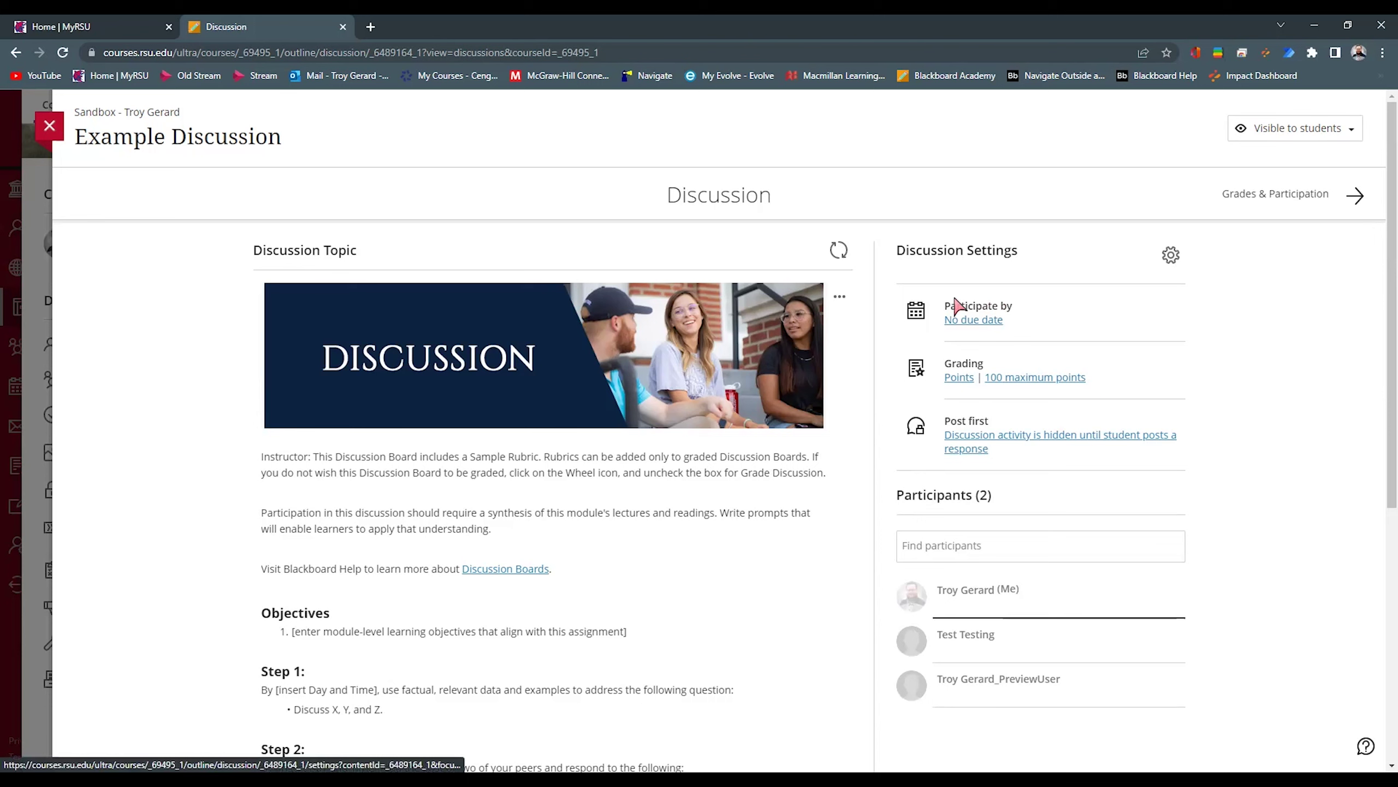
left_click(1172, 256)
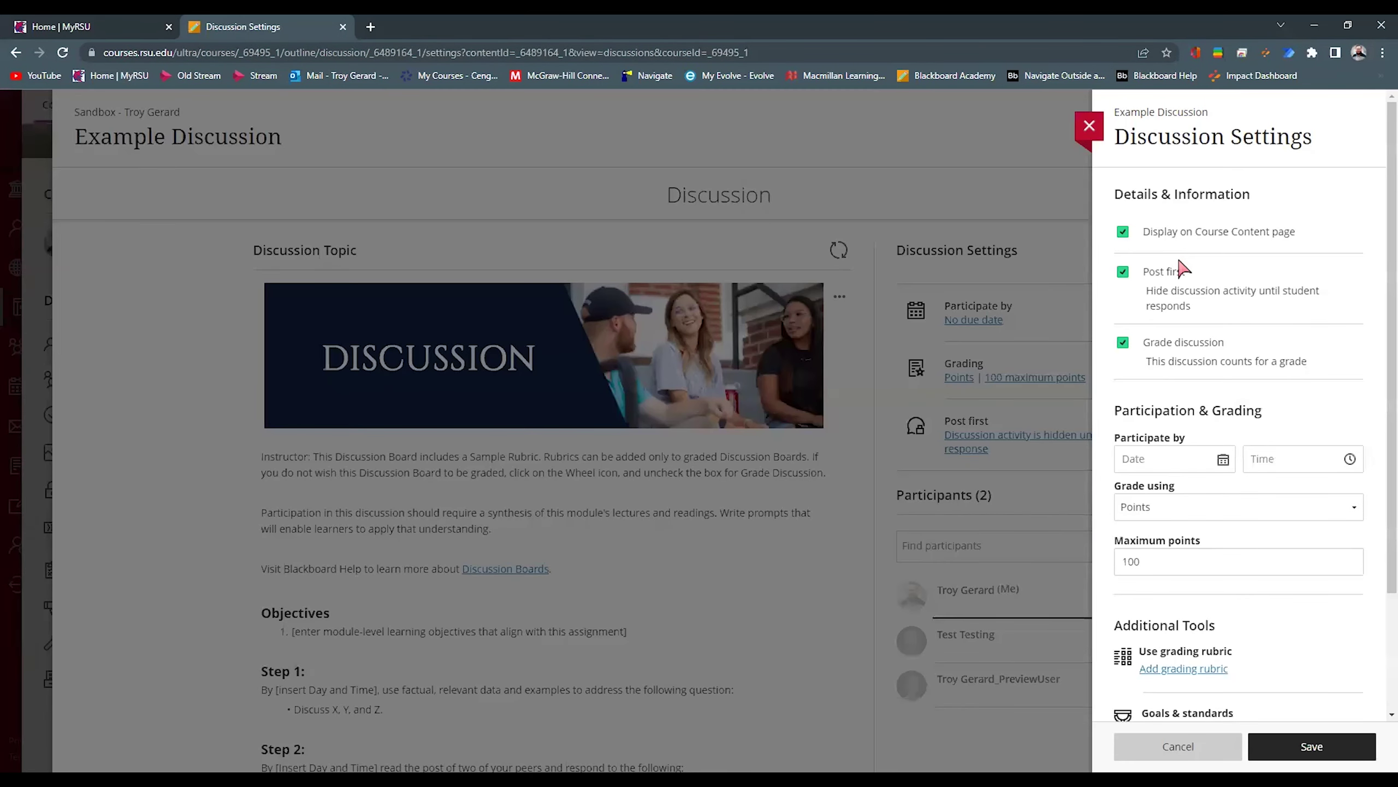
scroll(1188, 308, "down", 1)
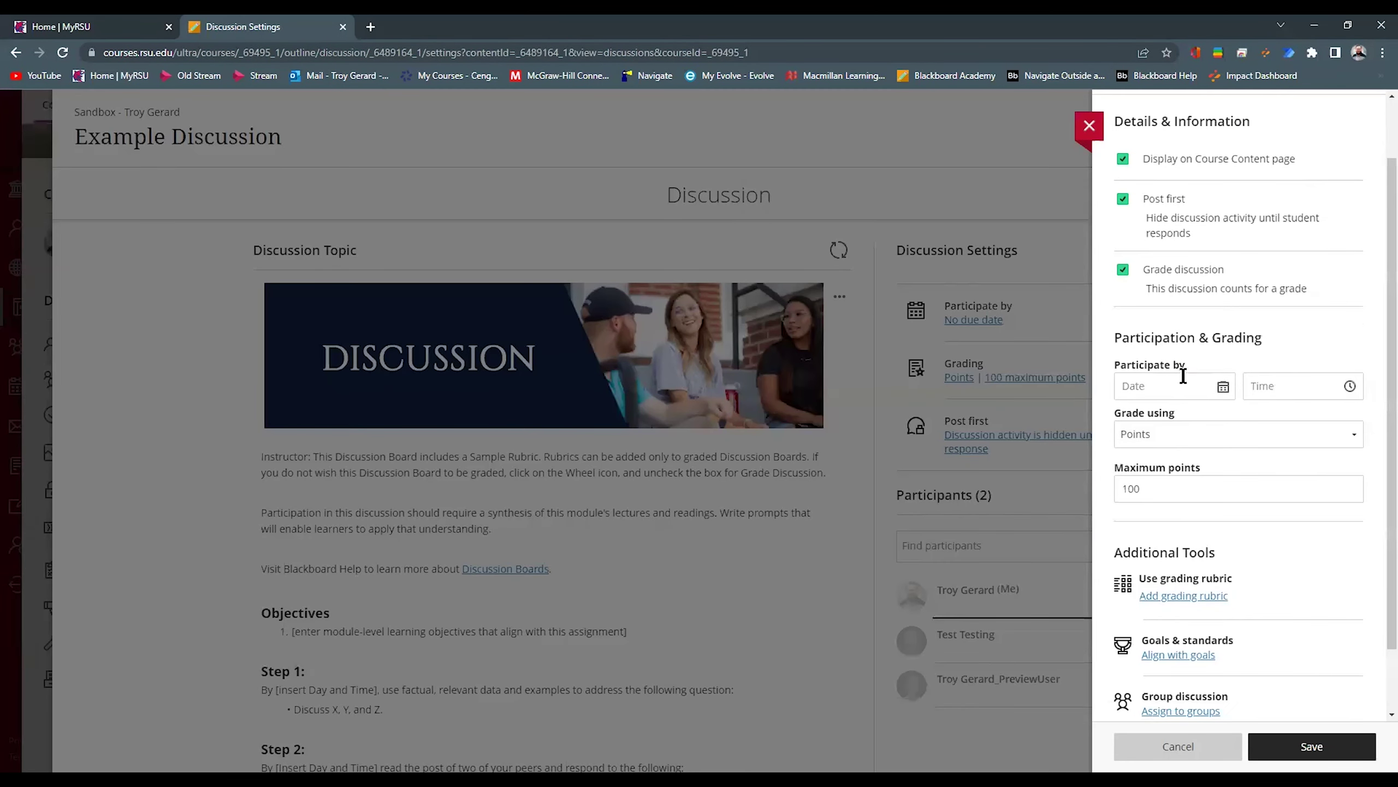
left_click(1222, 388)
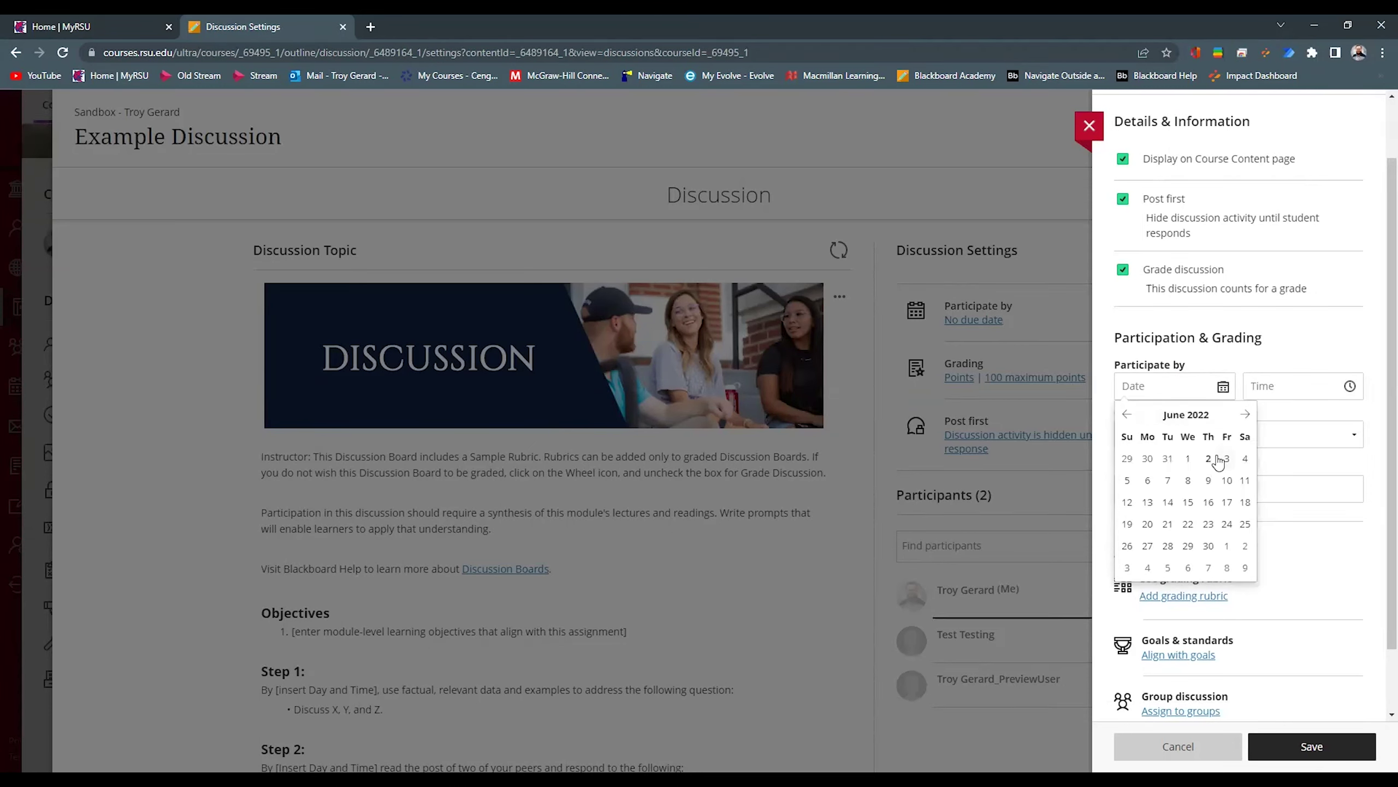
left_click(1208, 482)
Set the discussion's participate-by time to 11:00 PM and save the discussion settings.
left_click(1348, 387)
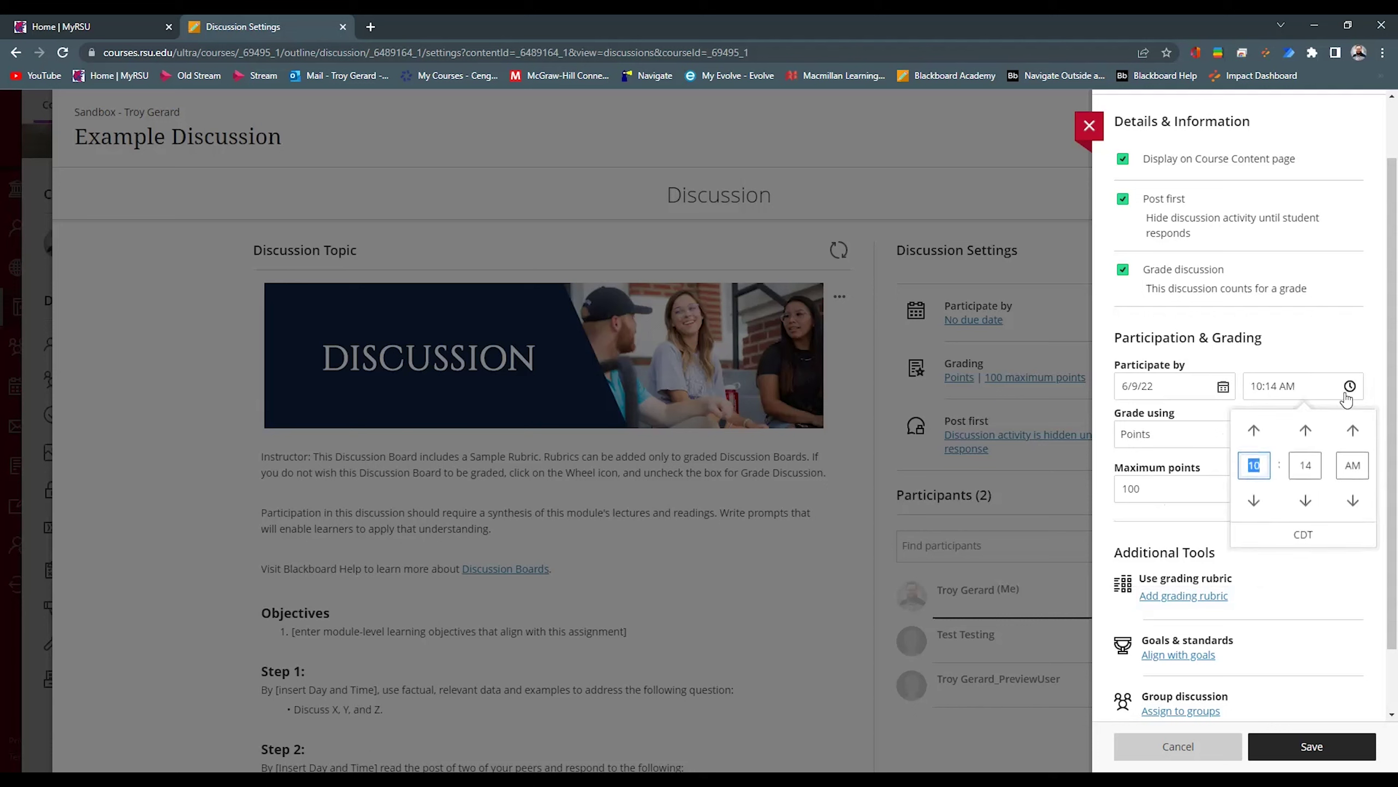
left_click(1308, 466)
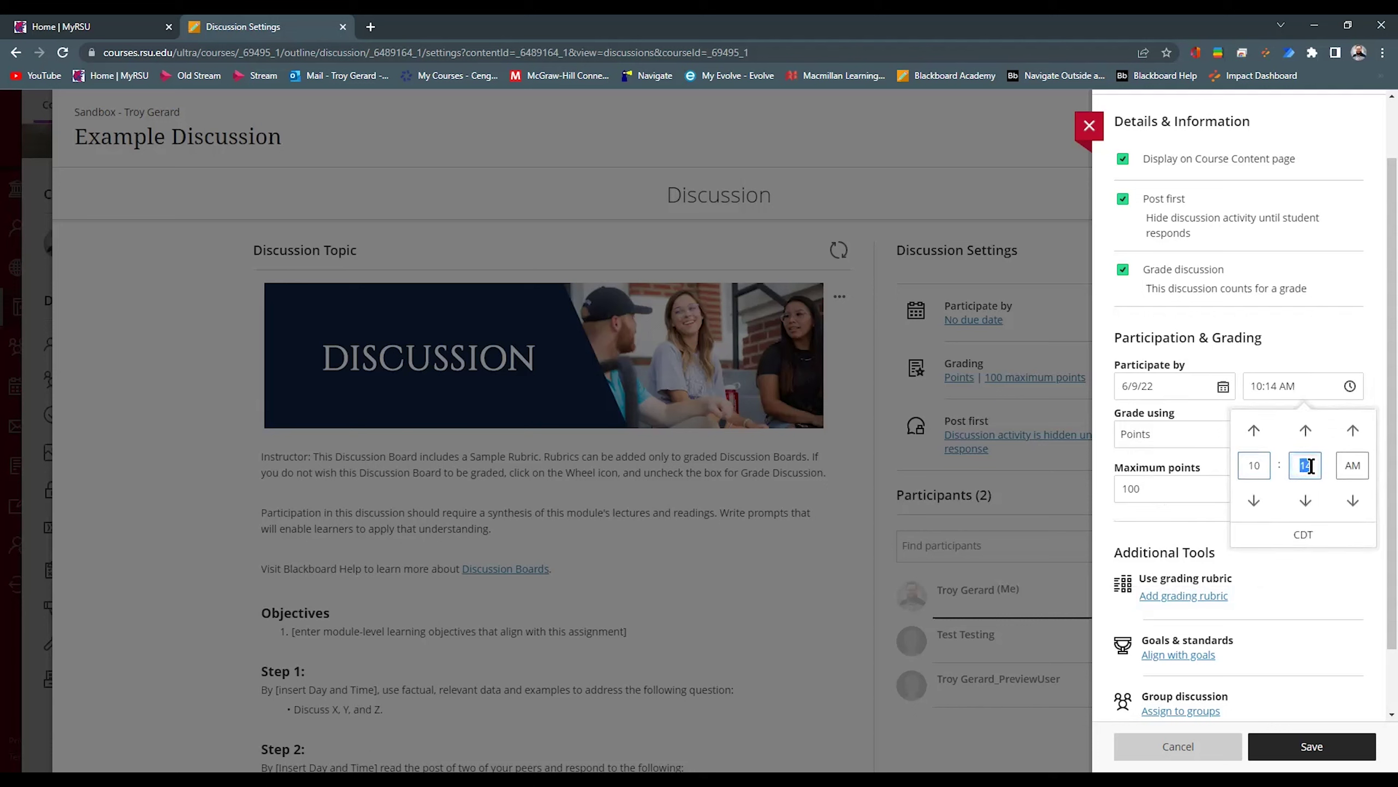
type("00")
left_click(1352, 465)
left_click(1353, 501)
left_click(1254, 466)
type("11")
left_click(1342, 338)
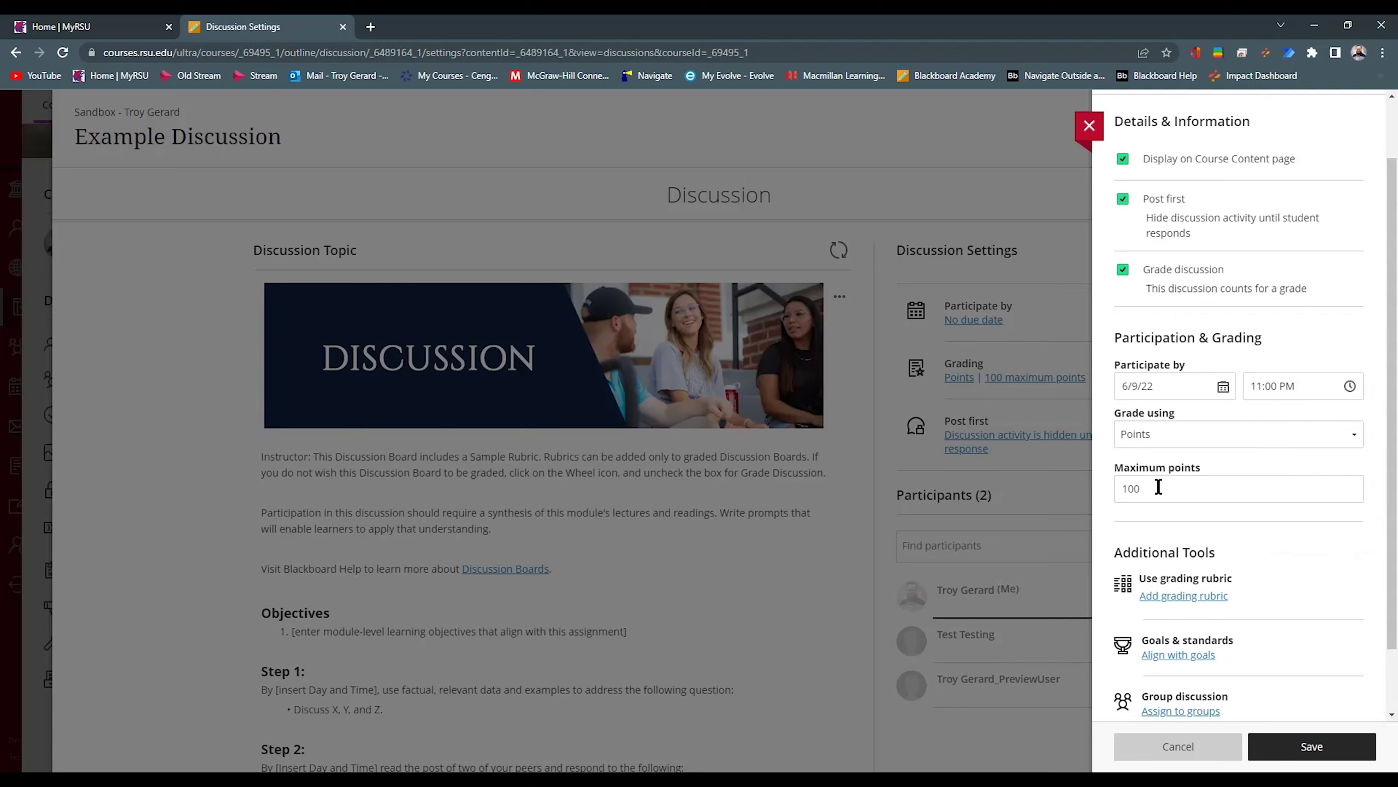
left_click(1316, 748)
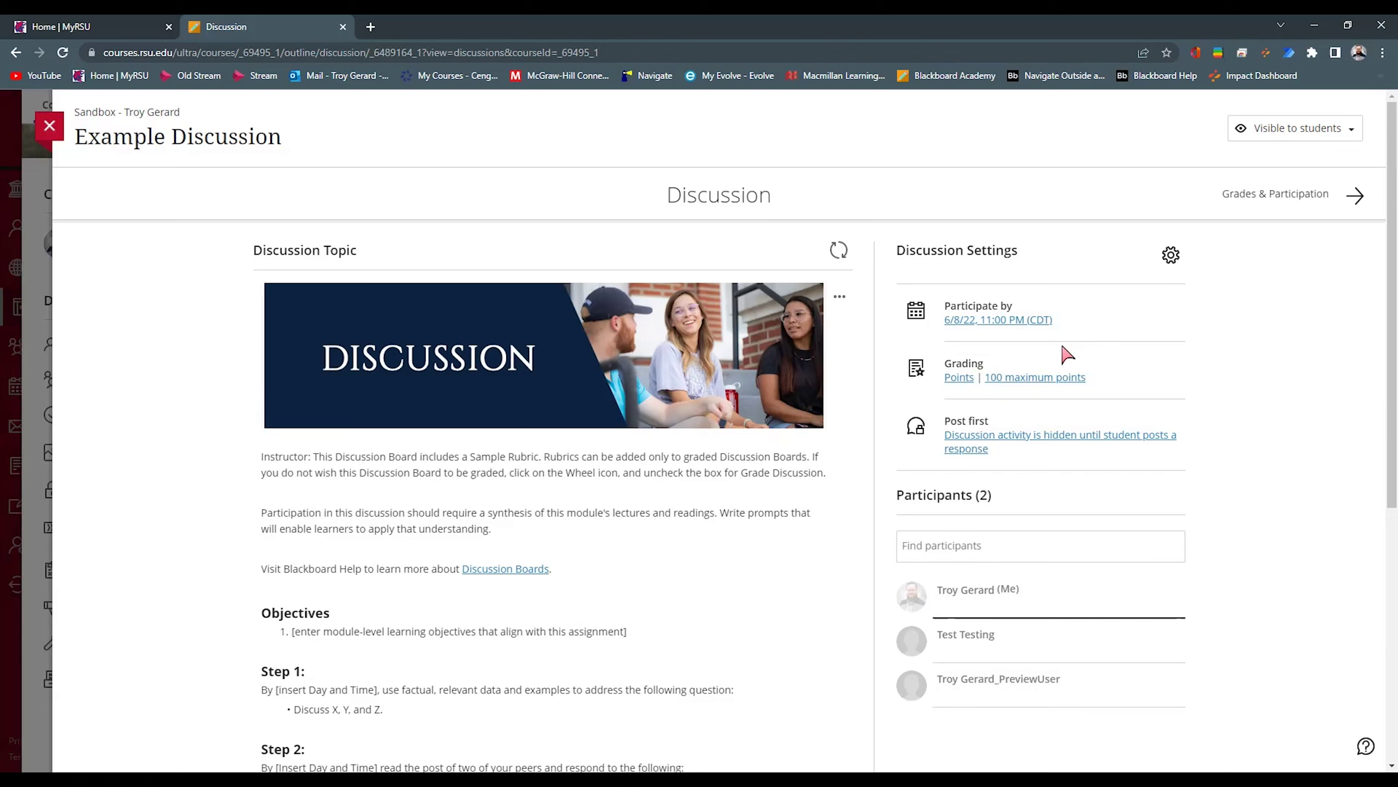
Review the Example Discussion's visibility options and return to the course content.
left_click(1295, 132)
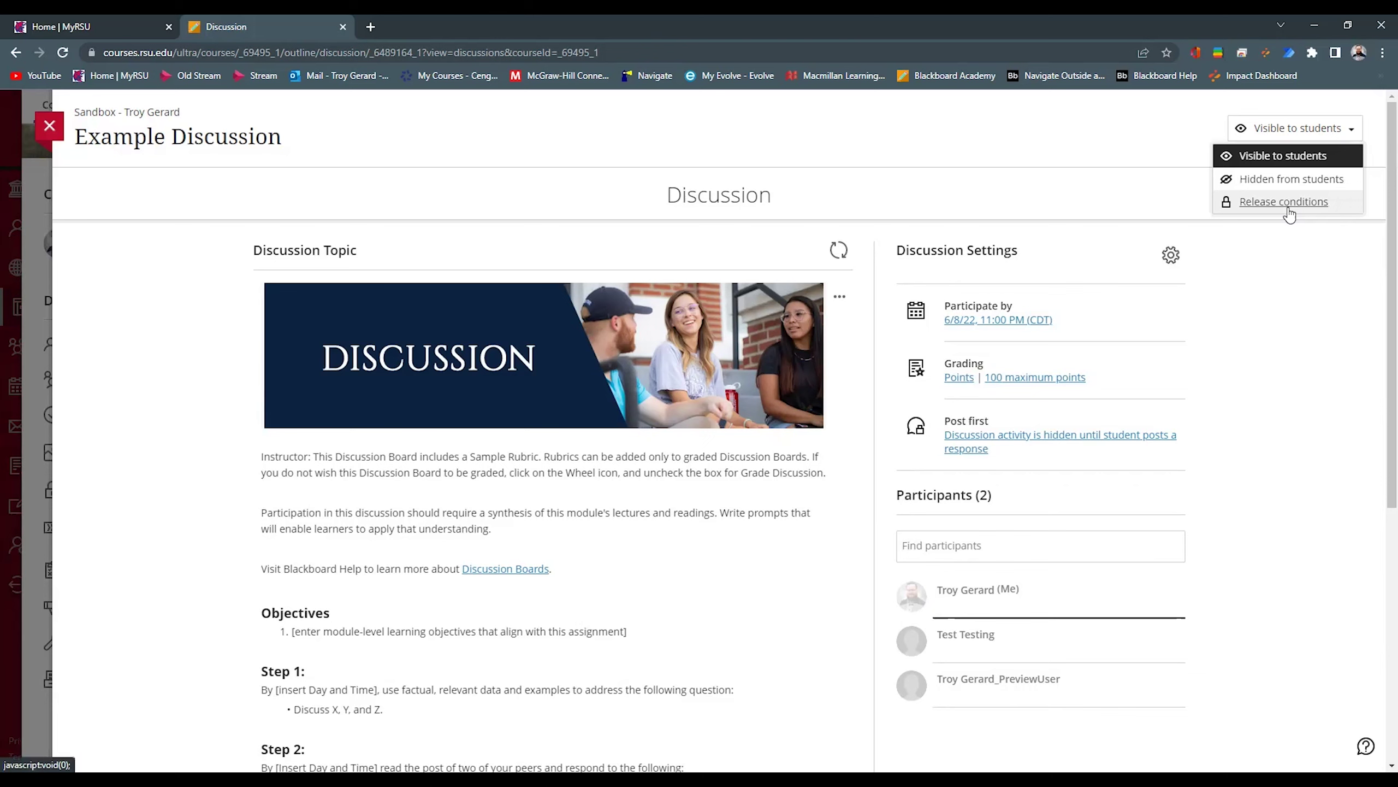
left_click(49, 126)
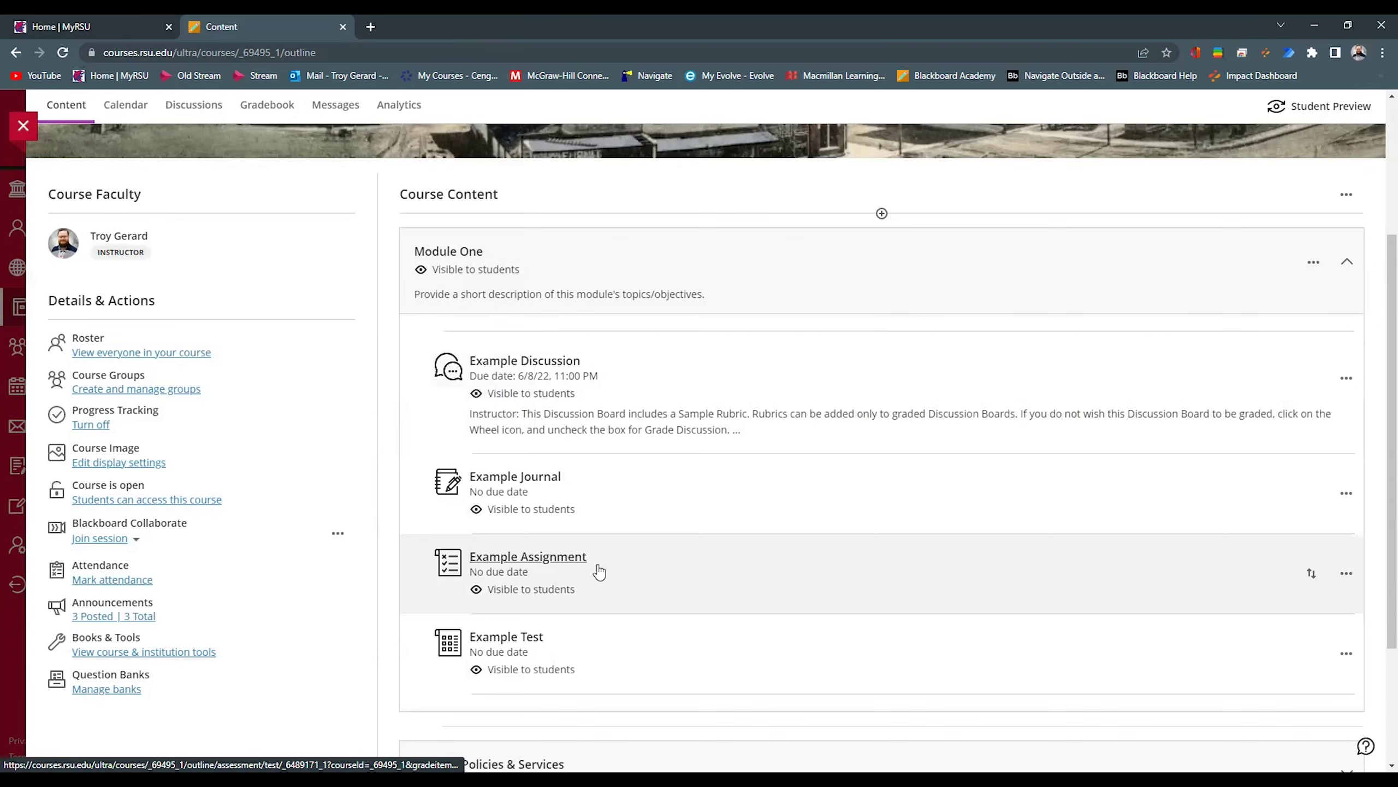
Open the Example Assignment's settings, set its due date to 6/9/22, and prohibit late submissions.
left_click(577, 563)
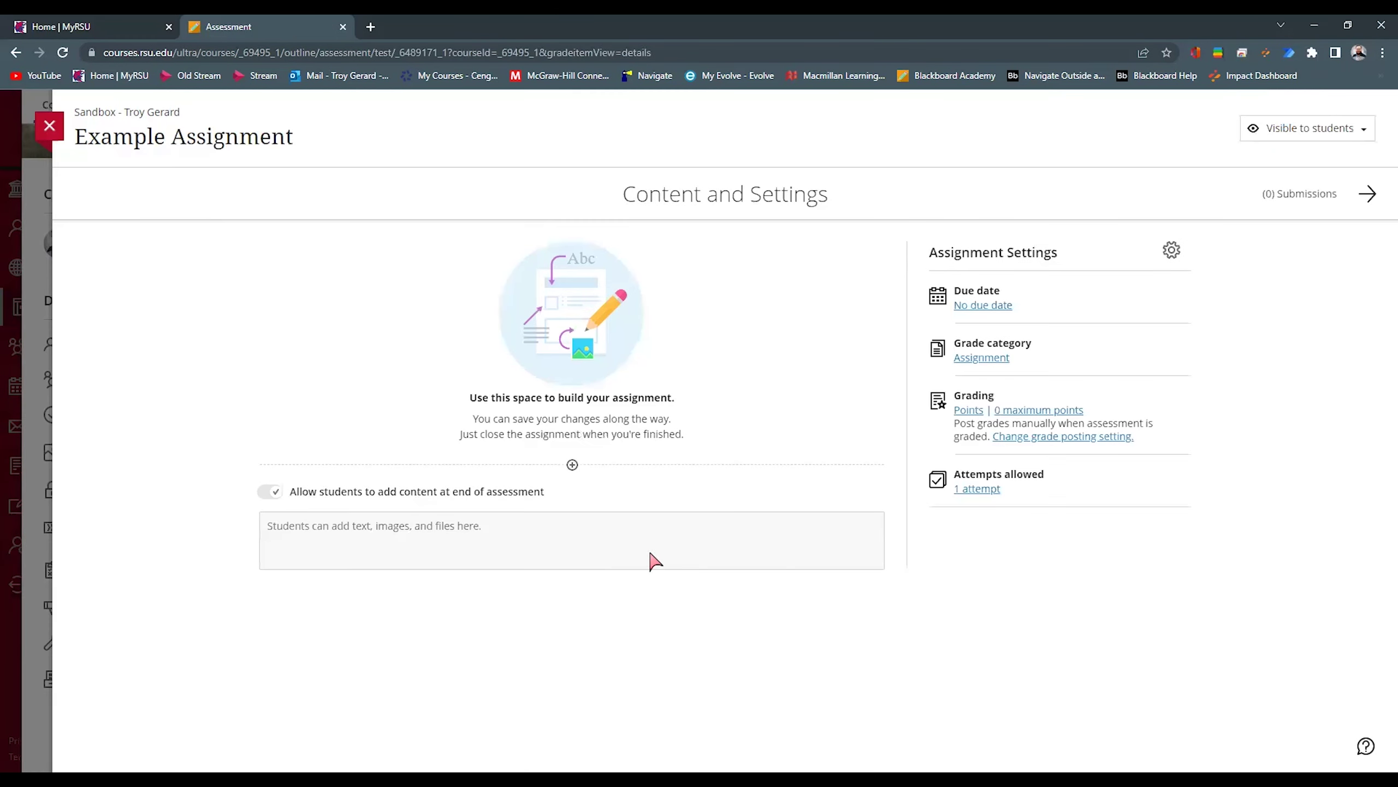
left_click(1167, 252)
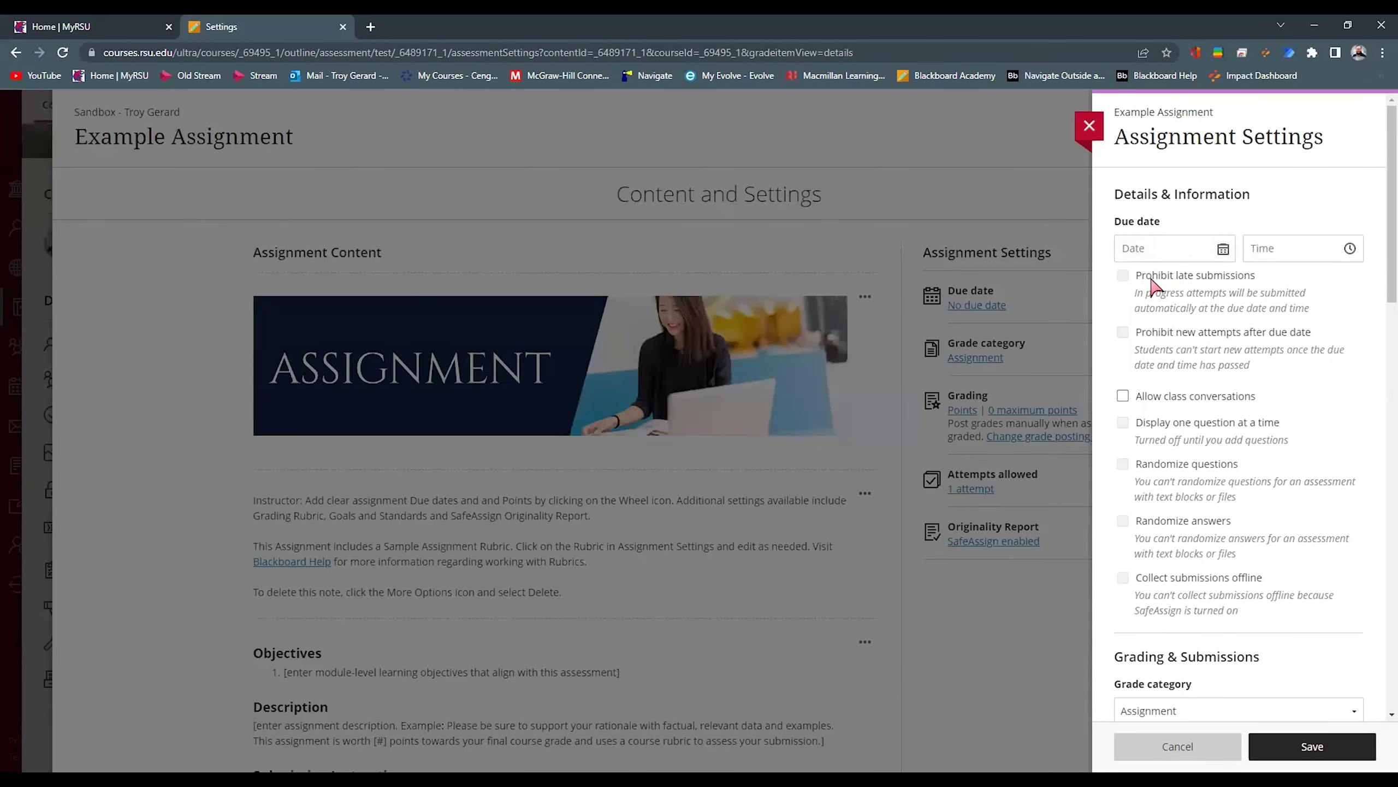
left_click(1223, 251)
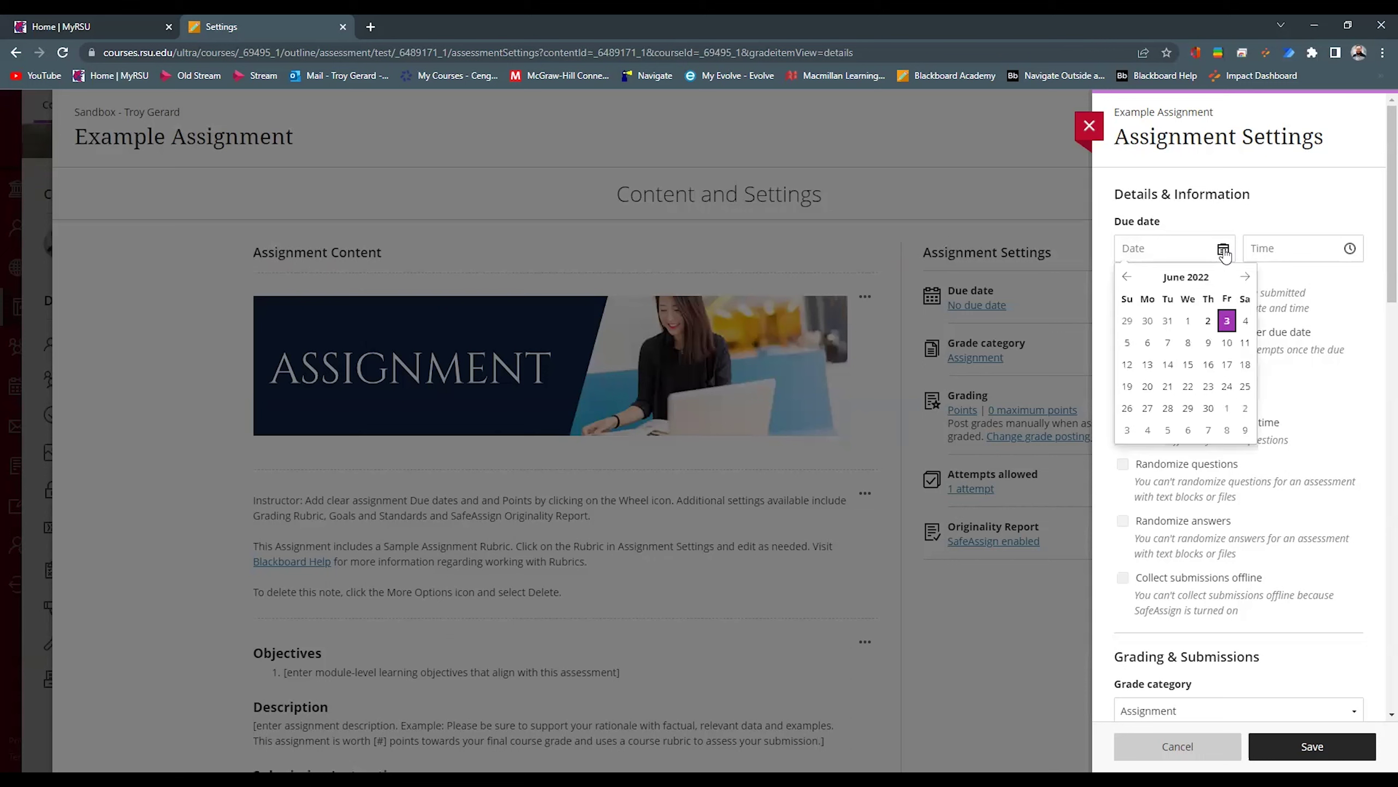
left_click(1207, 342)
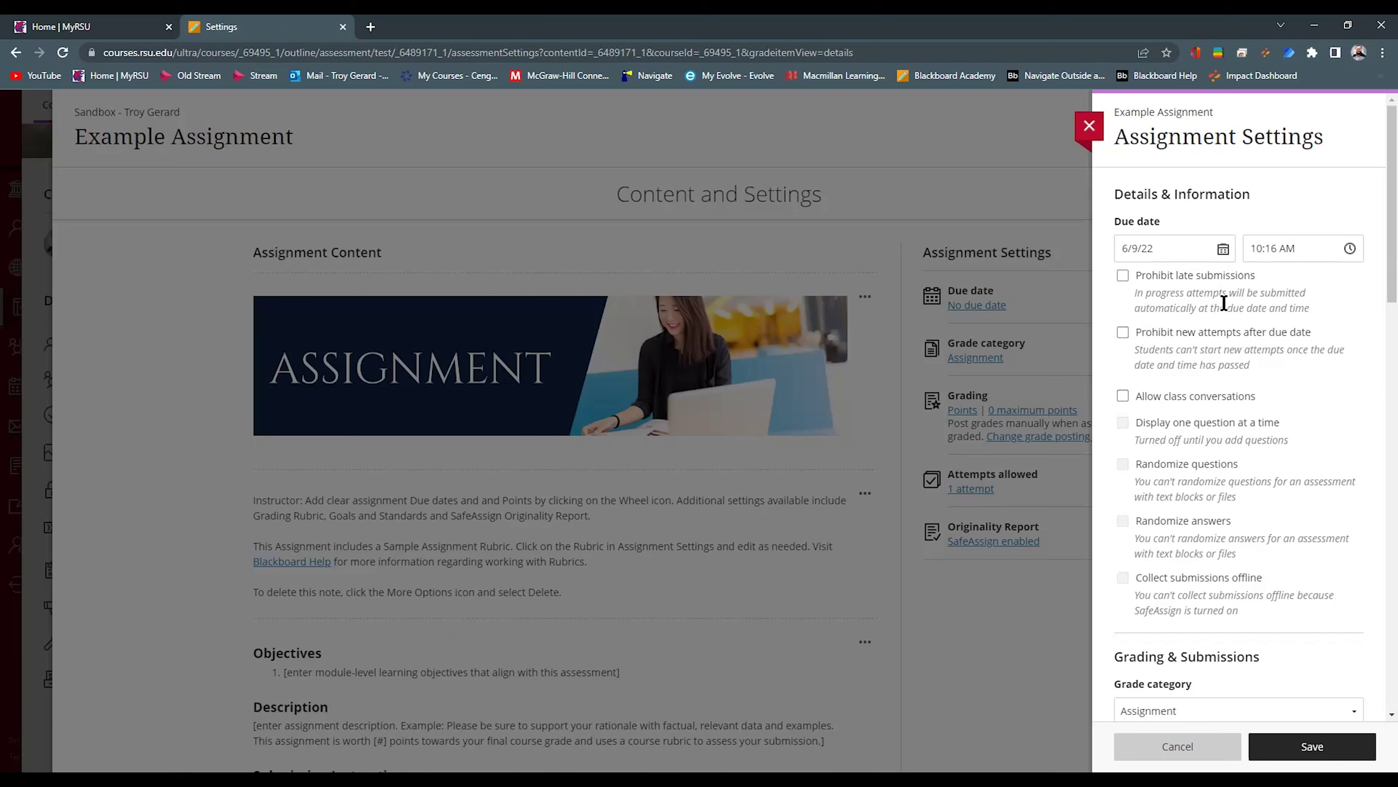
left_click(1123, 276)
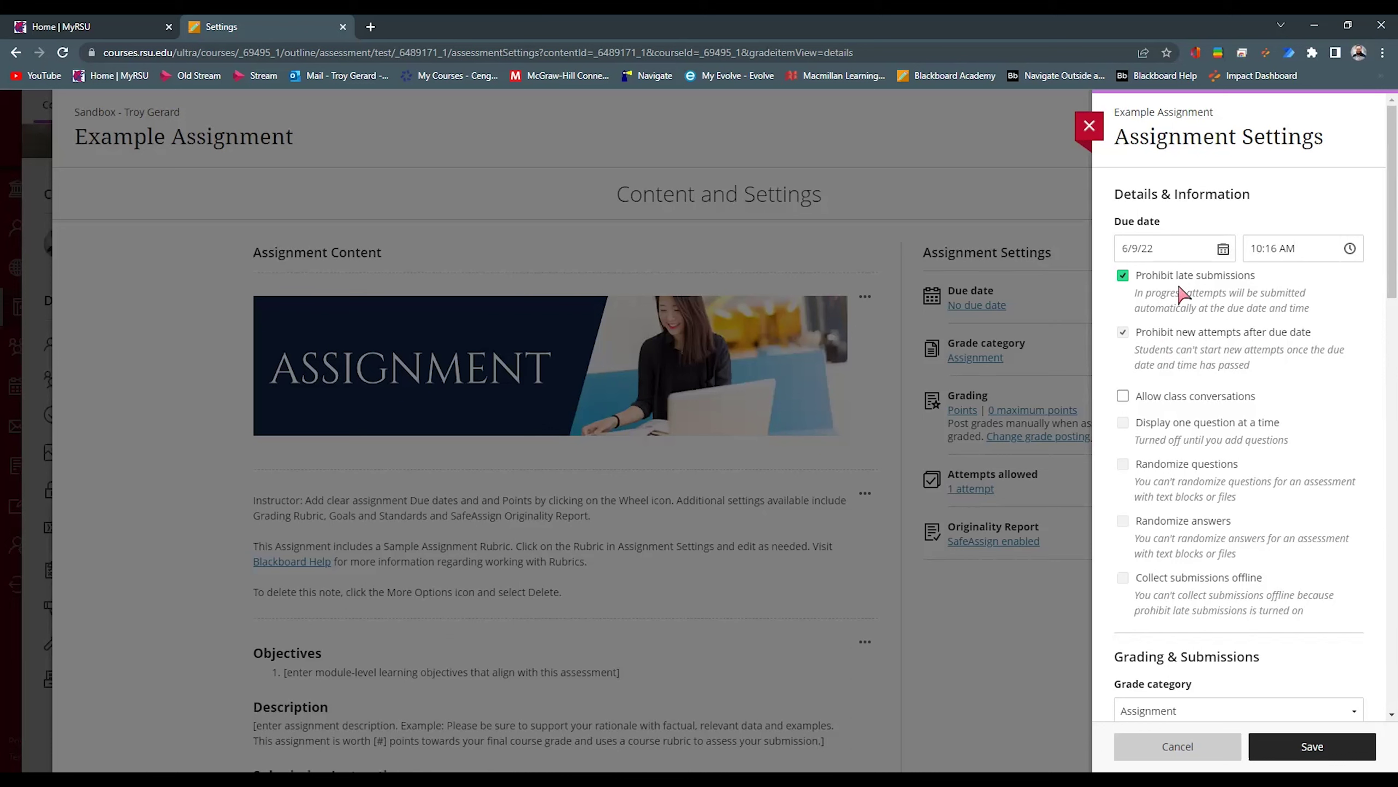
Allow 2 attempts on the Example Assignment and save the assignment settings.
scroll(1155, 365, "down", 5)
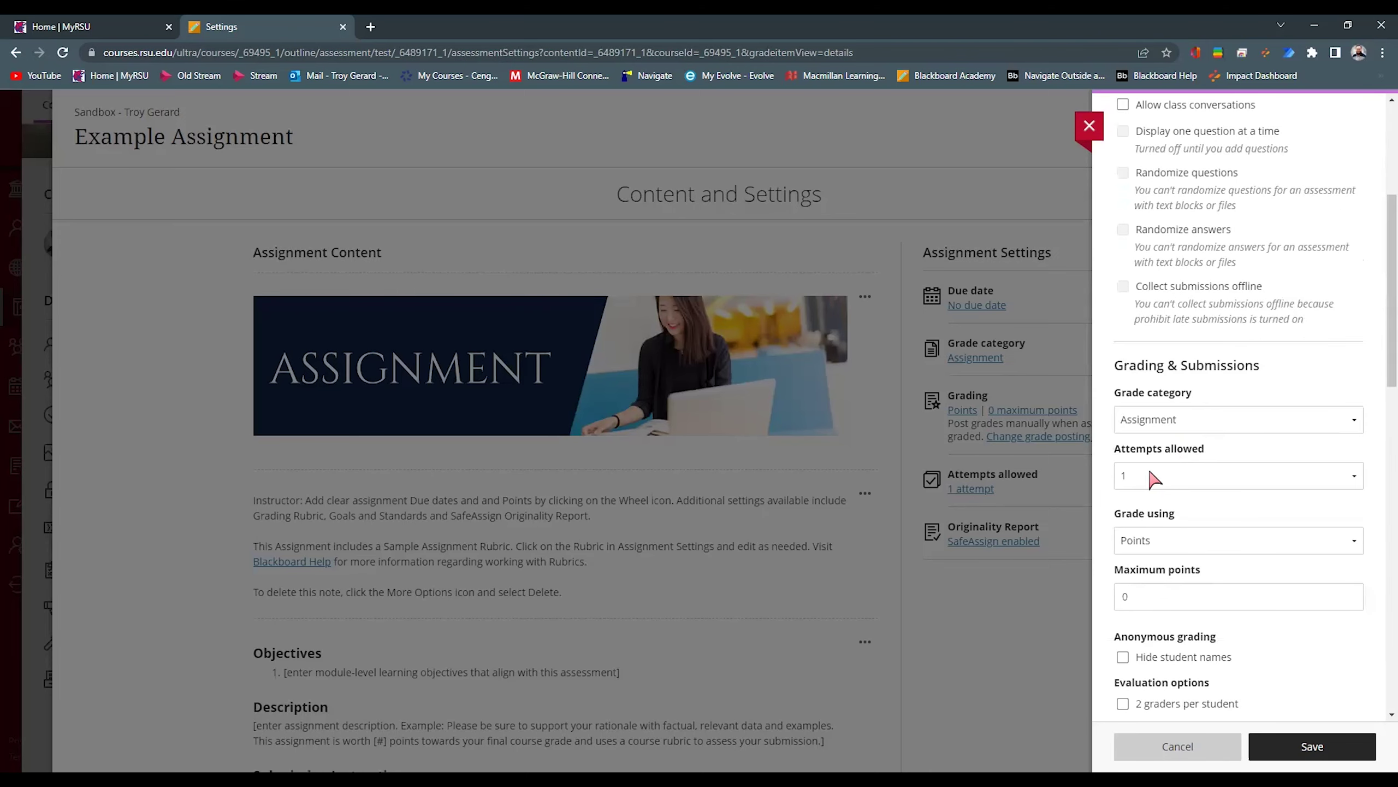
left_click(1154, 479)
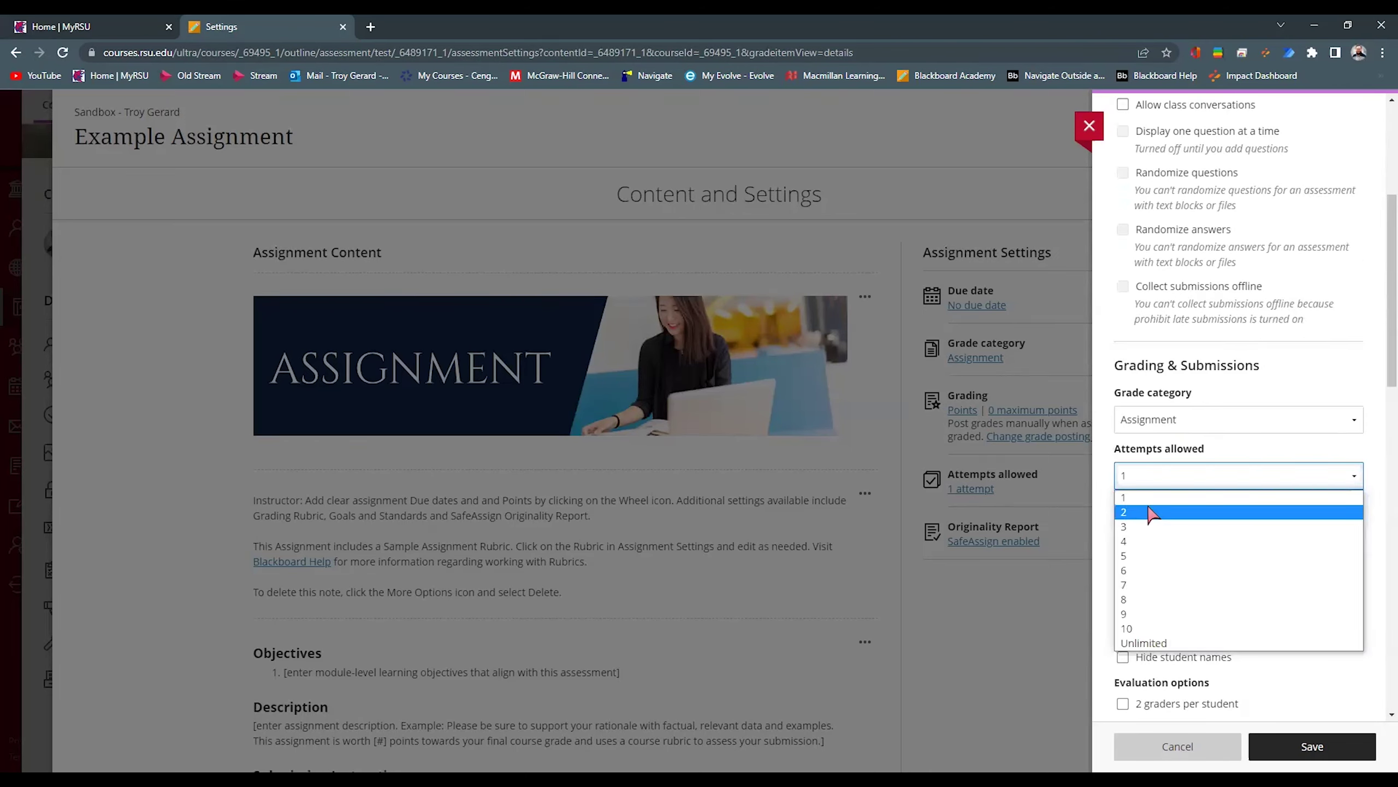
left_click(1150, 511)
scroll(1155, 515, "up", 5)
left_click(1123, 332)
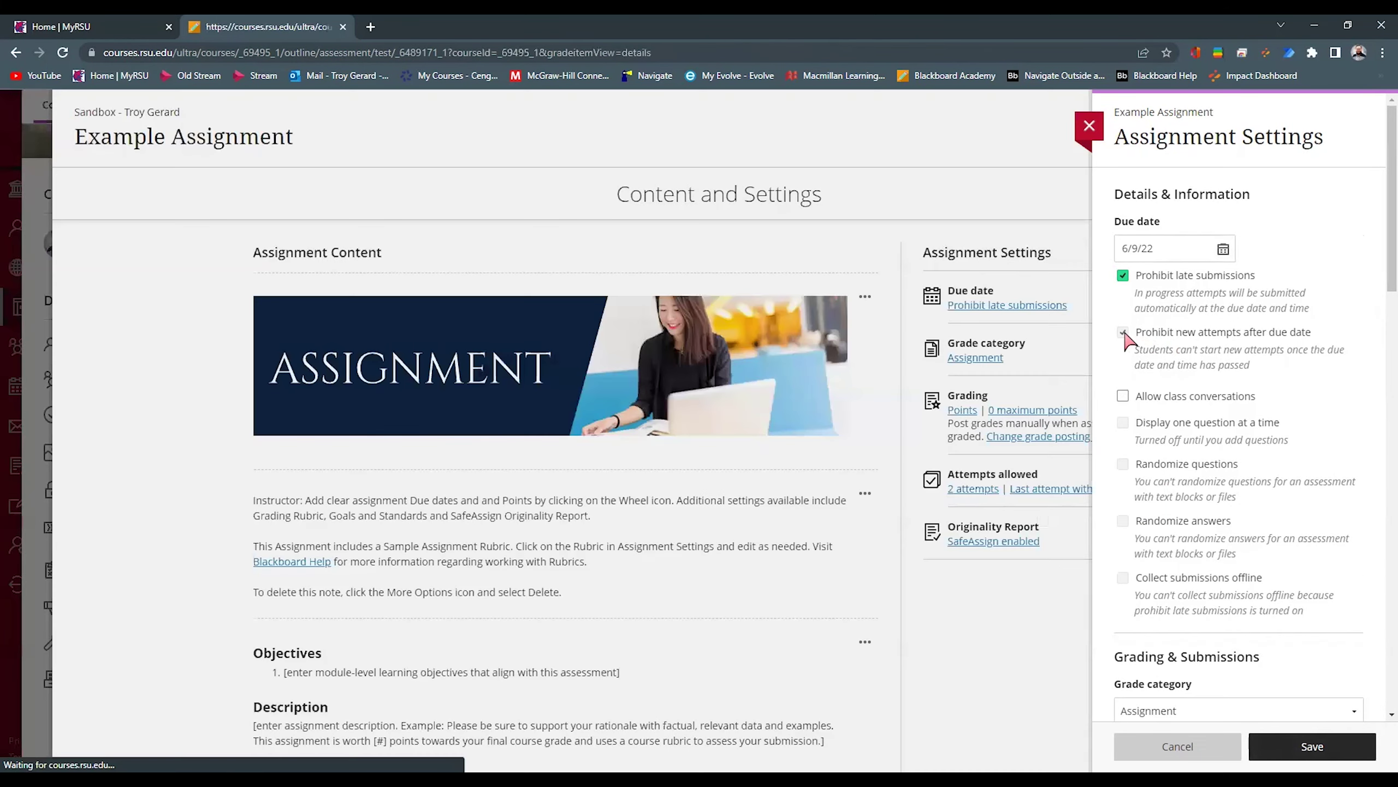
left_click(1313, 745)
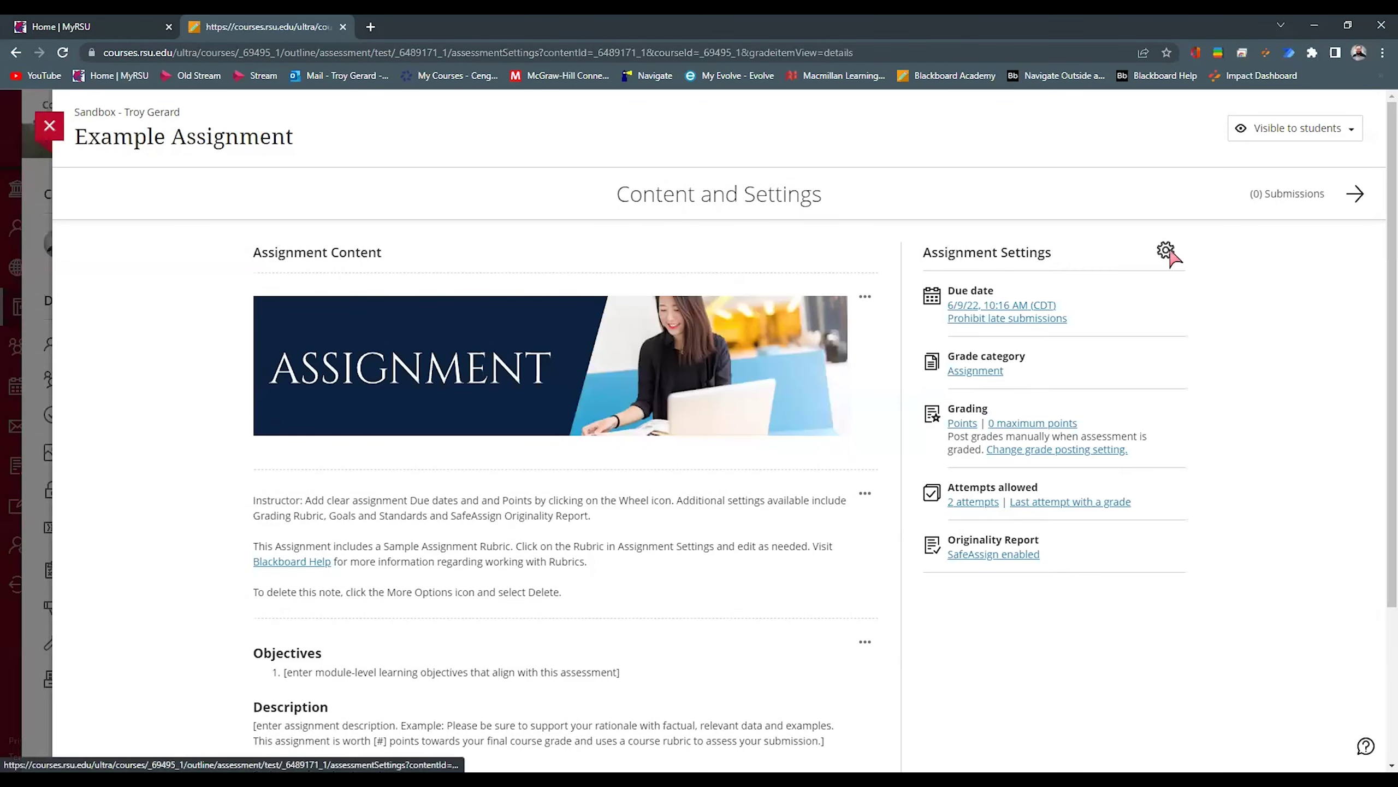
Reopen the assignment settings to check the late submission and new attempt restrictions, save, and return to the course content.
left_click(1166, 251)
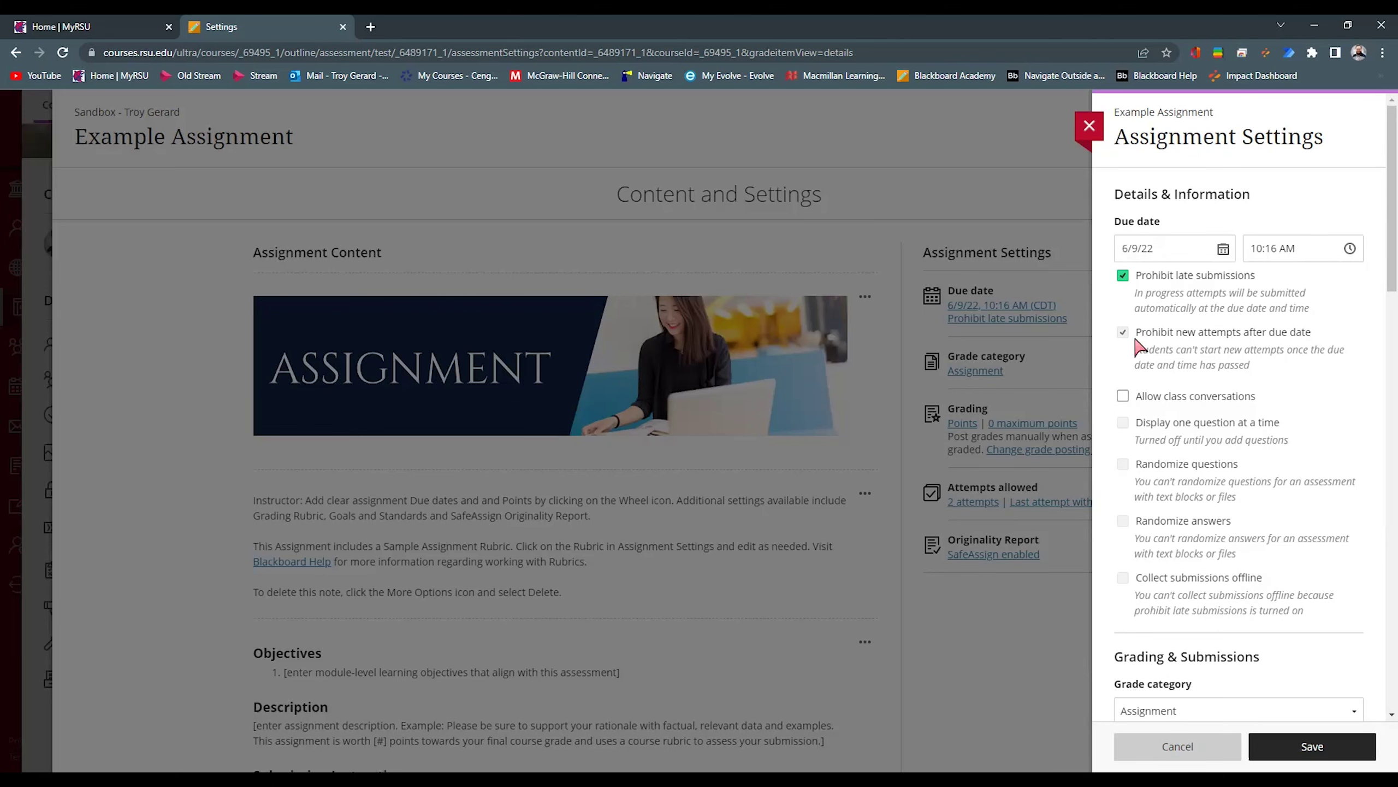
left_click(1286, 748)
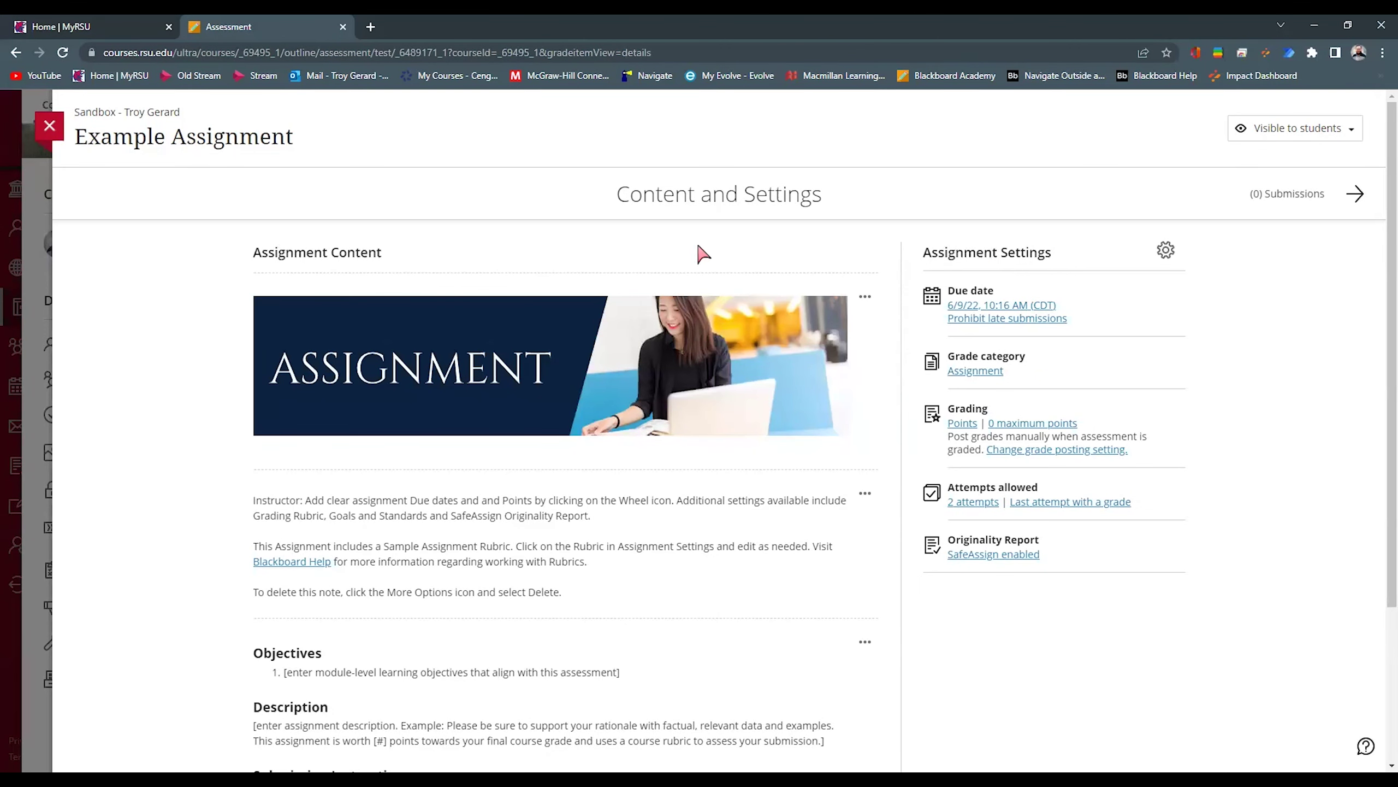
left_click(49, 126)
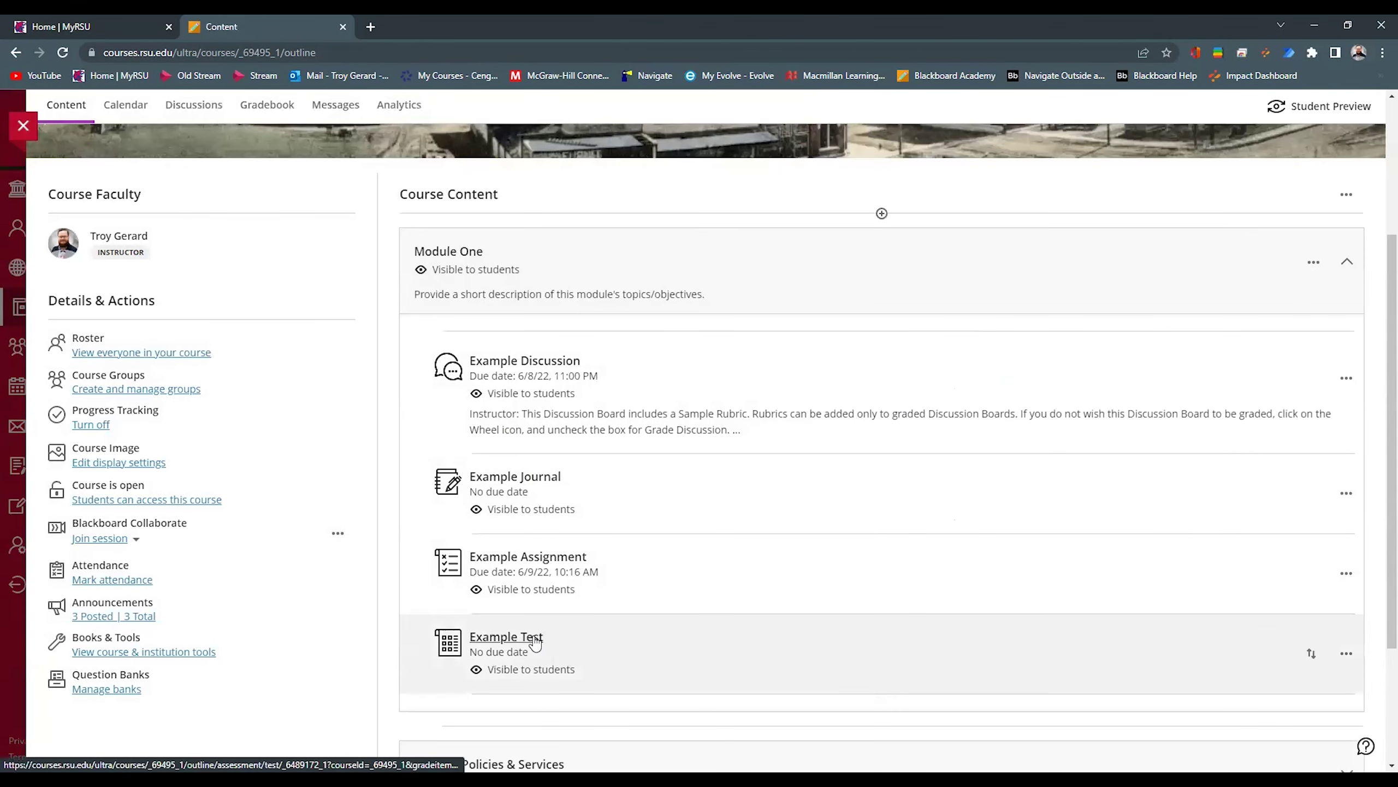
Set the Example Test's due date to 6/16/22 with late submissions prohibited, save its settings, and return to the course content.
left_click(532, 637)
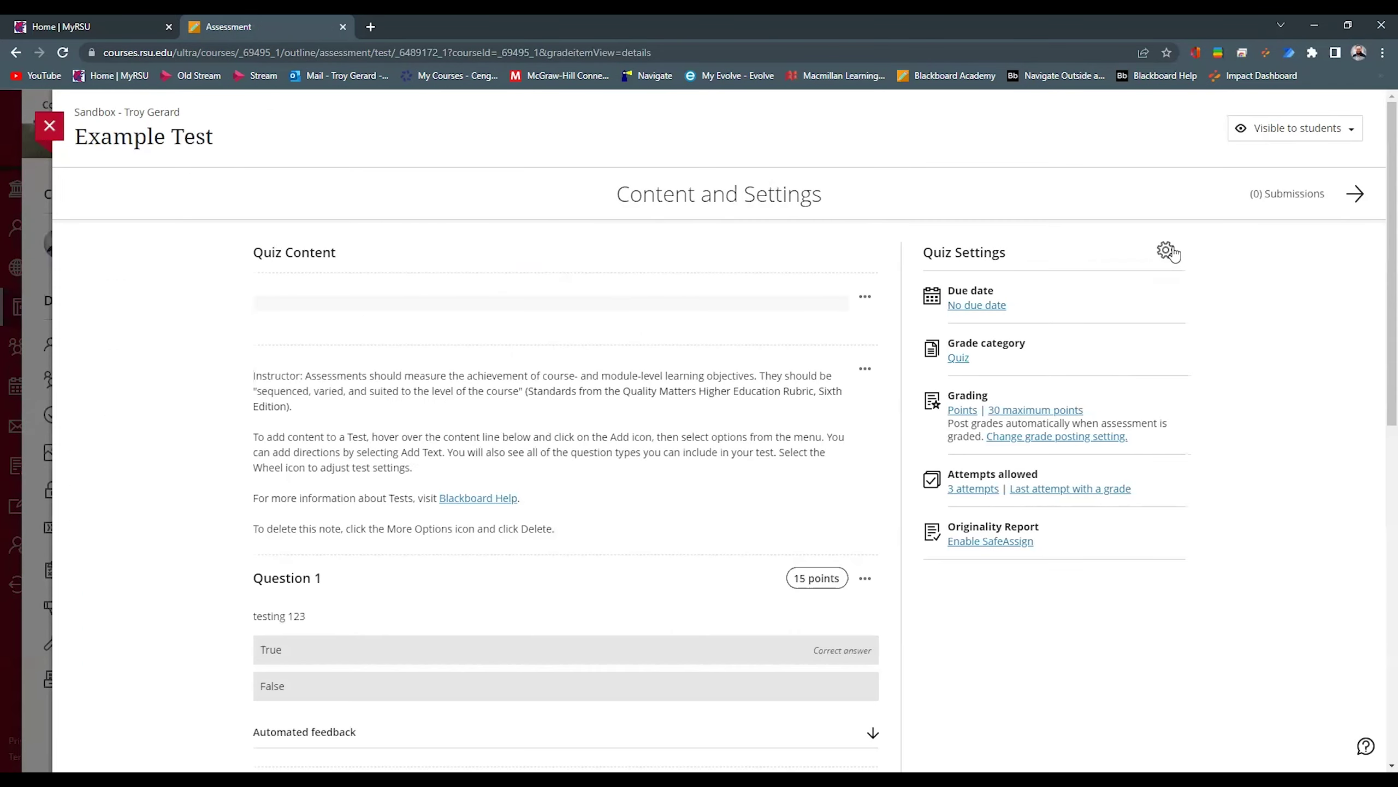
left_click(1166, 250)
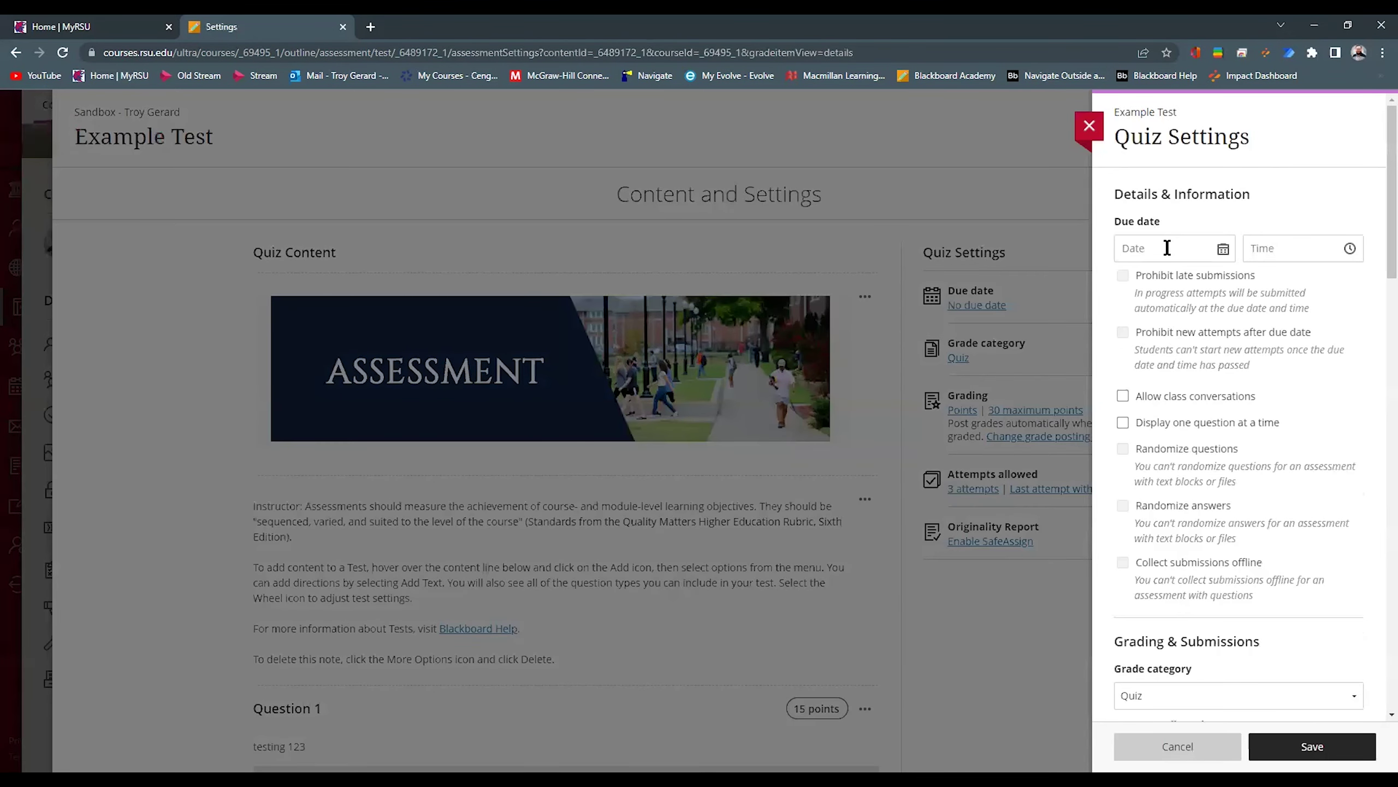
left_click(1225, 250)
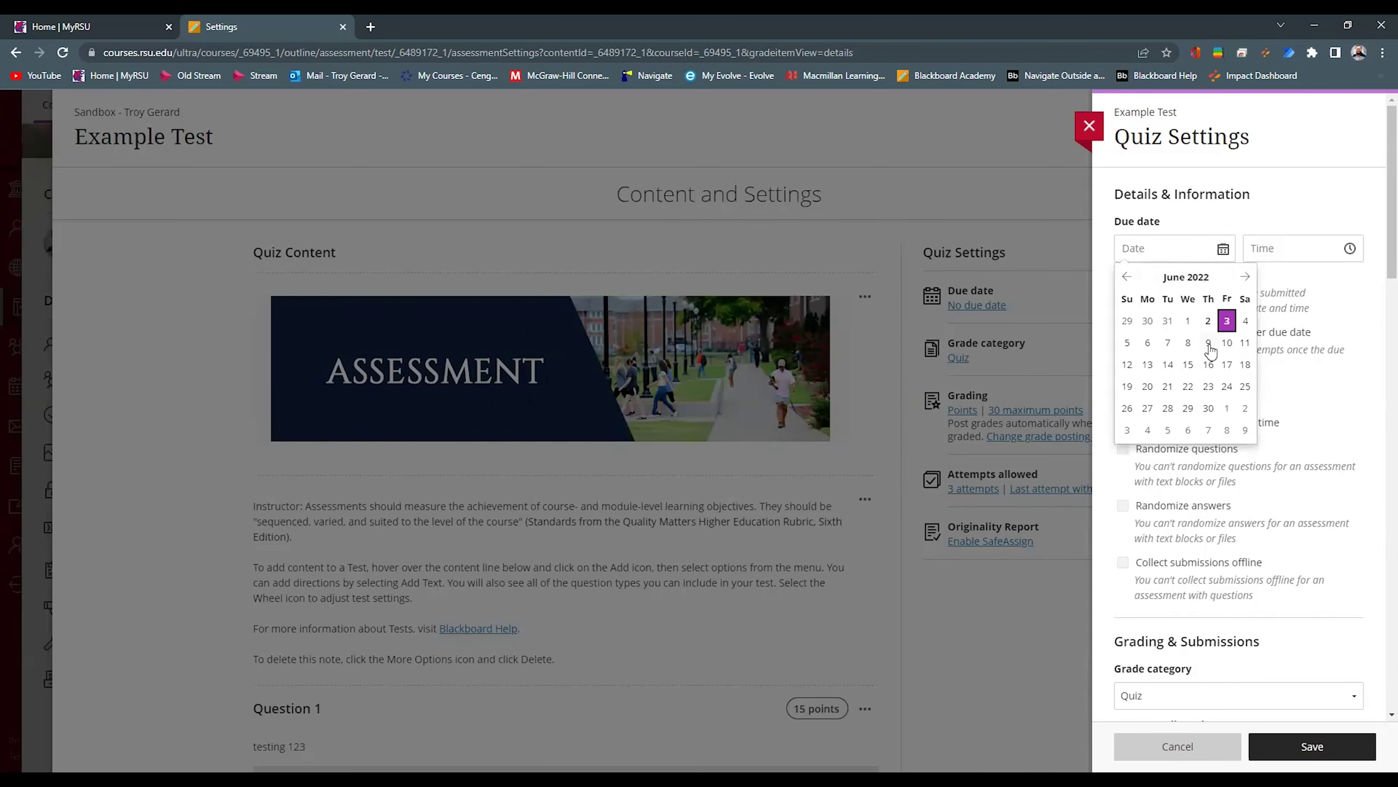
left_click(1208, 364)
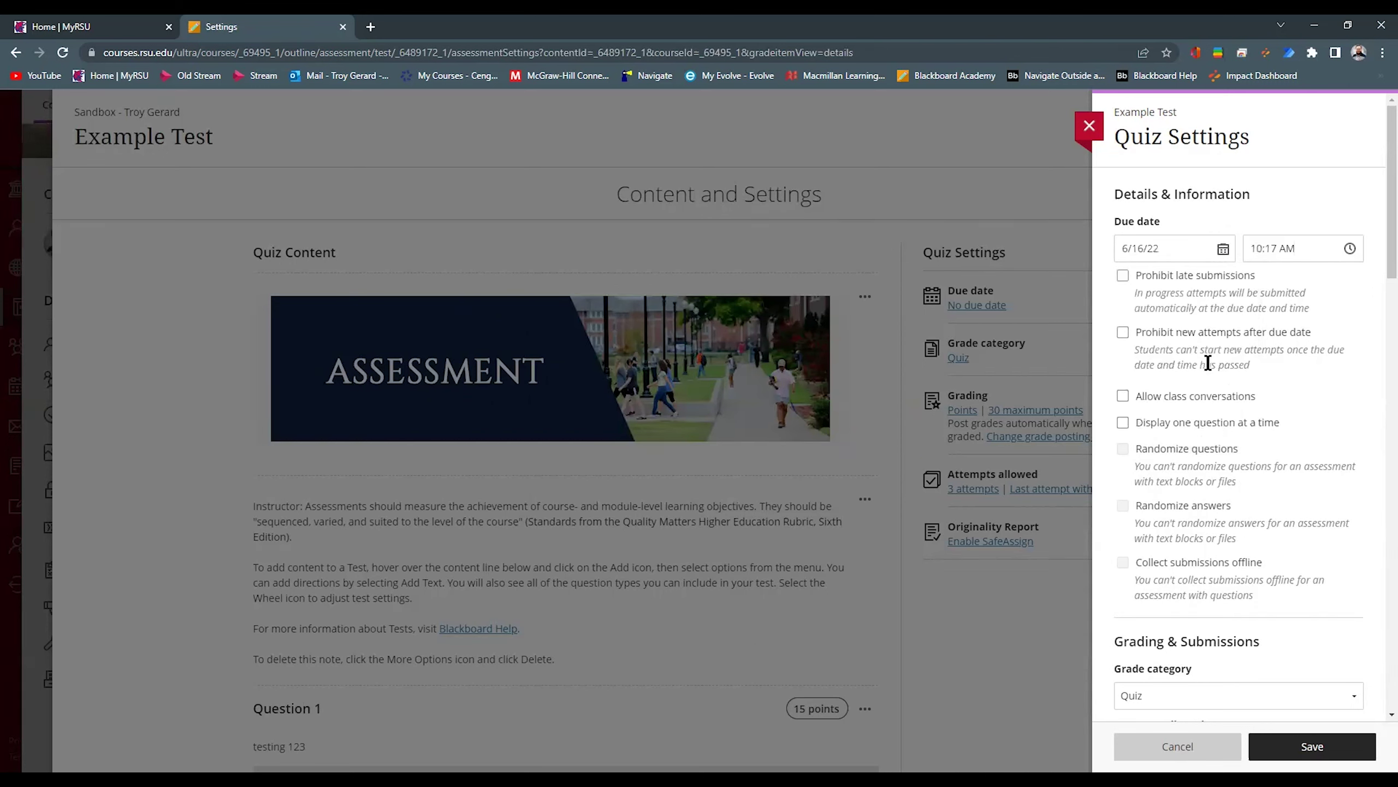
left_click(1122, 275)
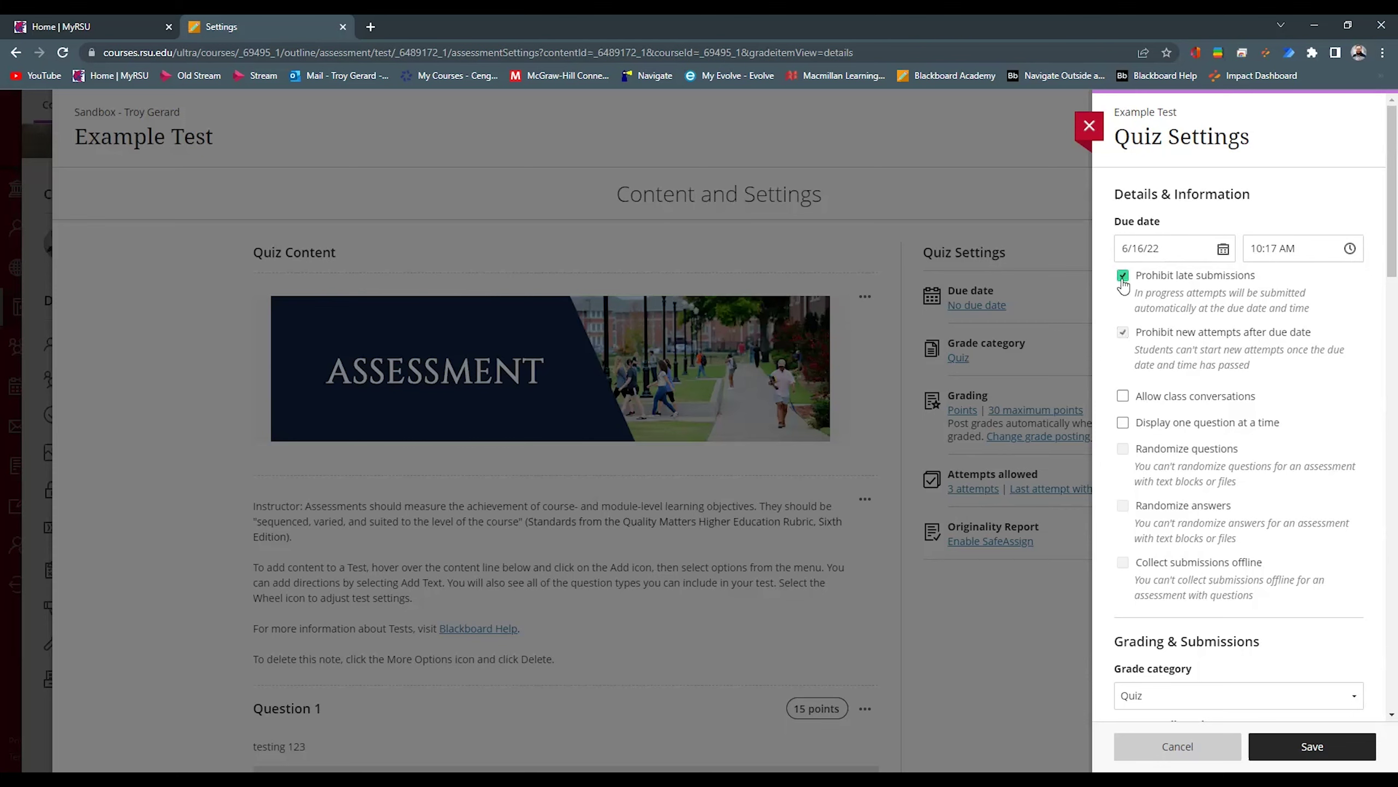
left_click(1272, 746)
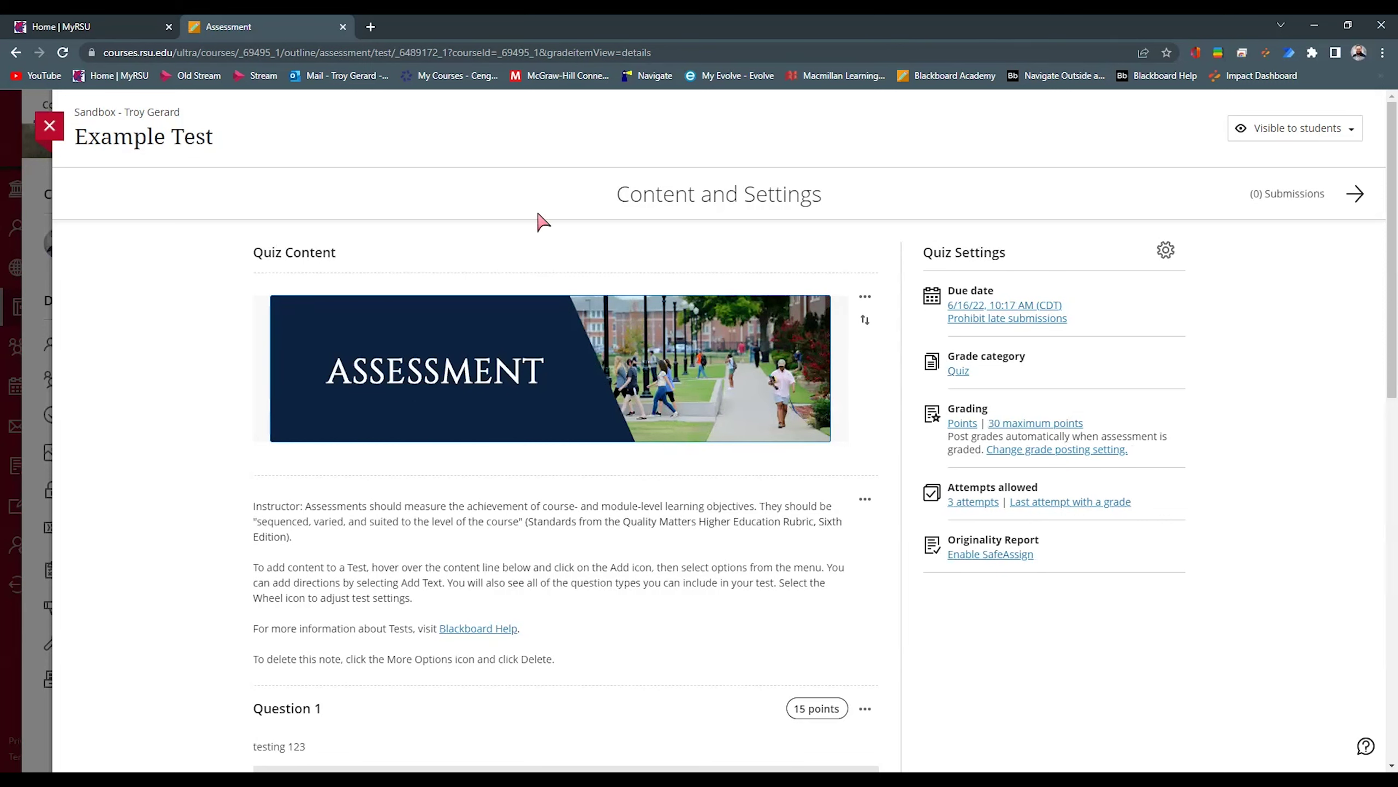
left_click(49, 126)
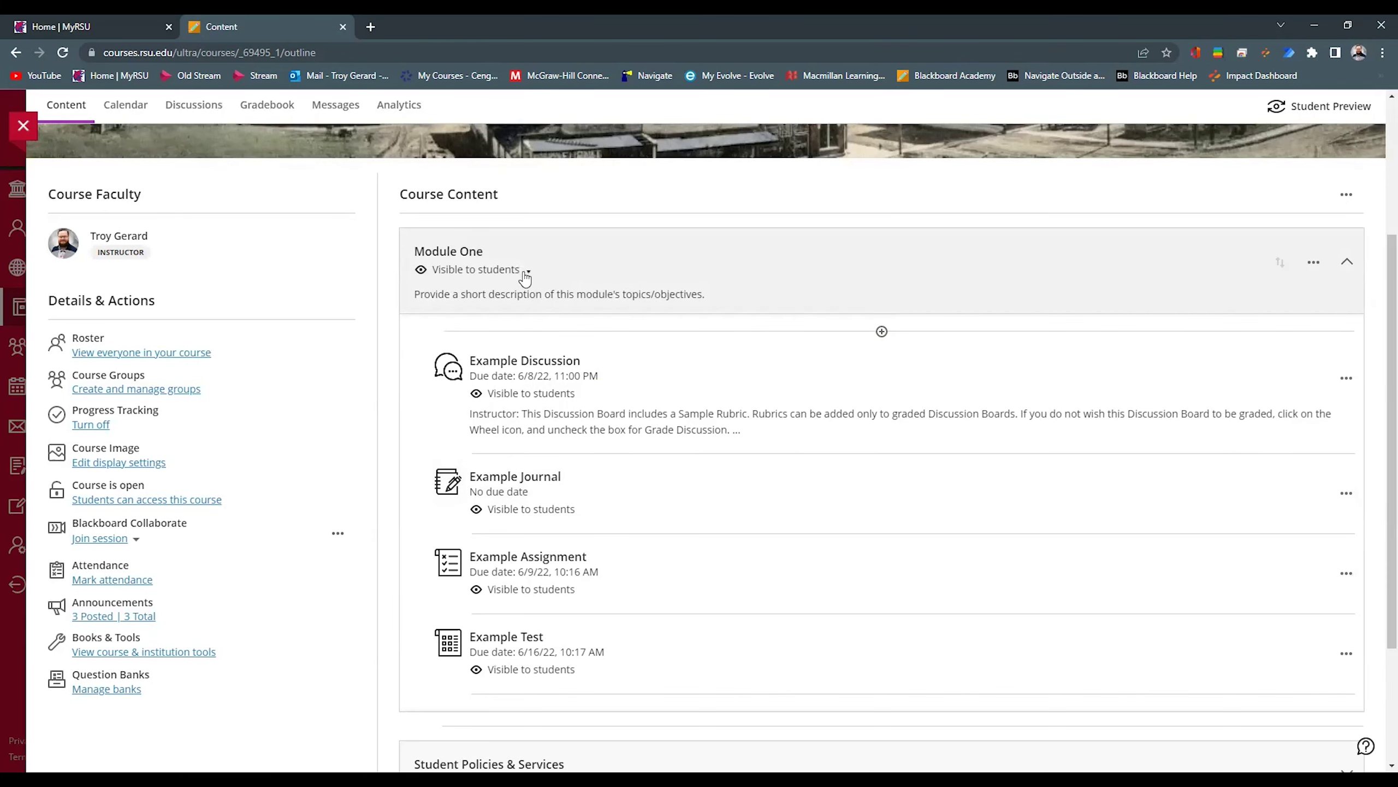
Open Module One's release conditions and restrict access to the individual test student.
left_click(529, 273)
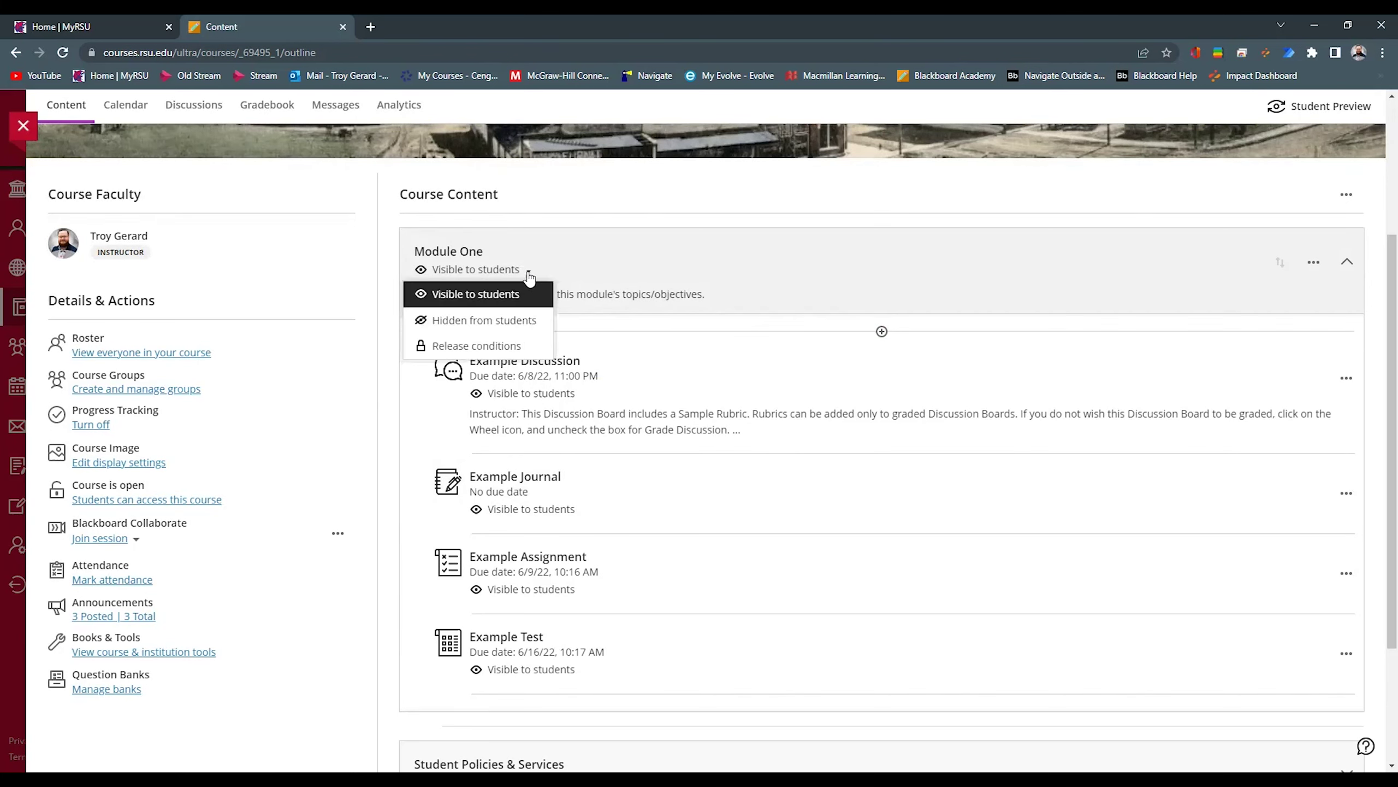
left_click(502, 347)
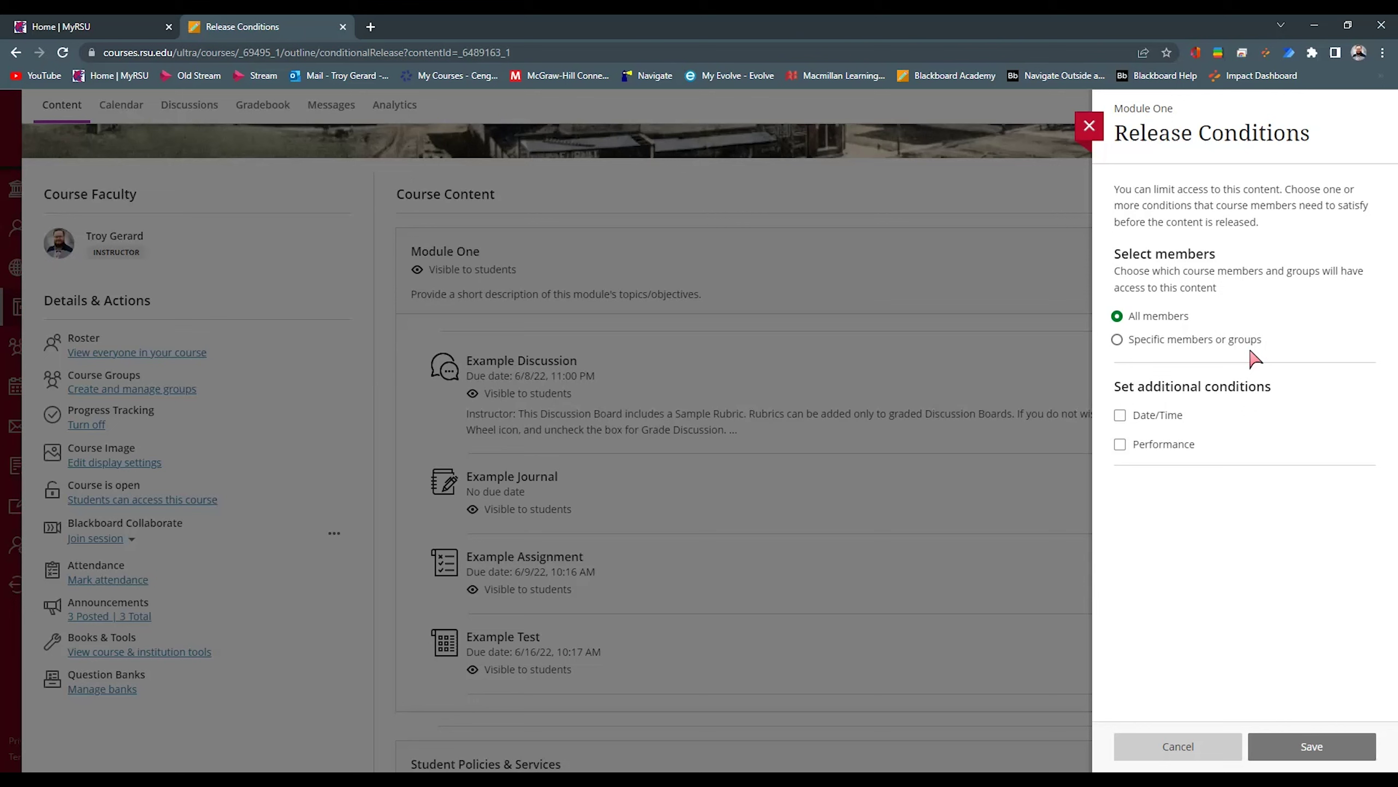
left_click(1118, 346)
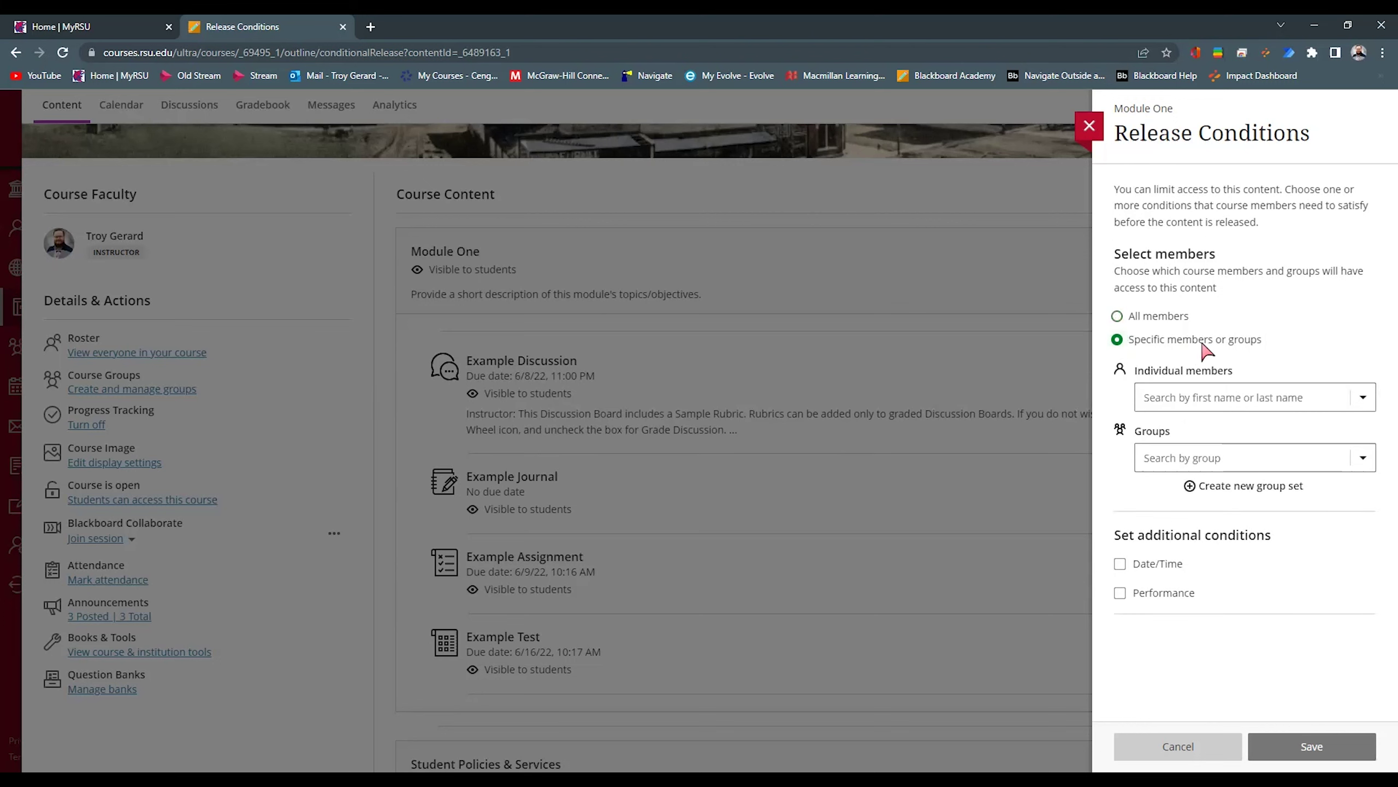
left_click(1365, 406)
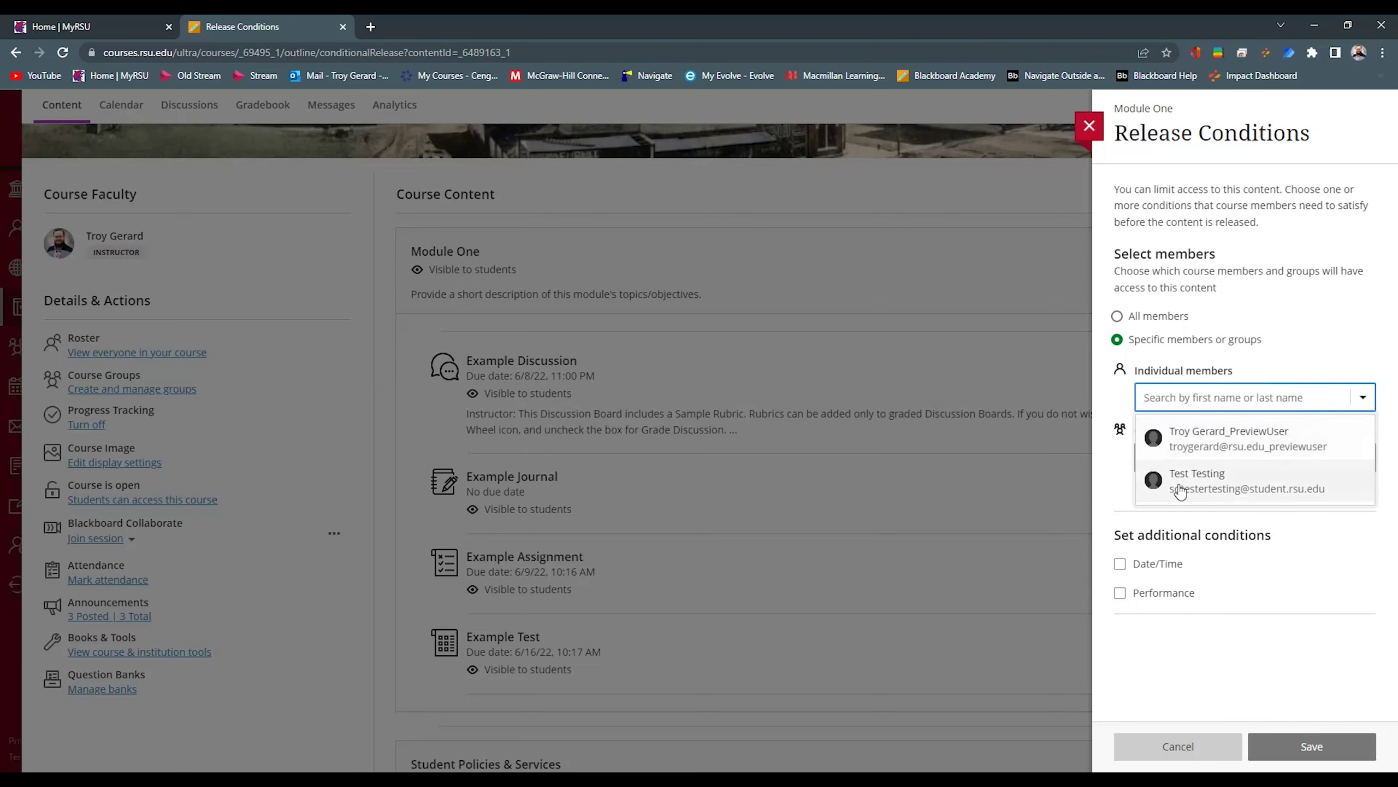
left_click(1215, 484)
Add a Date/Time condition to Module One with Show on and Hide after dates enabled.
scroll(1260, 435, "down", 1)
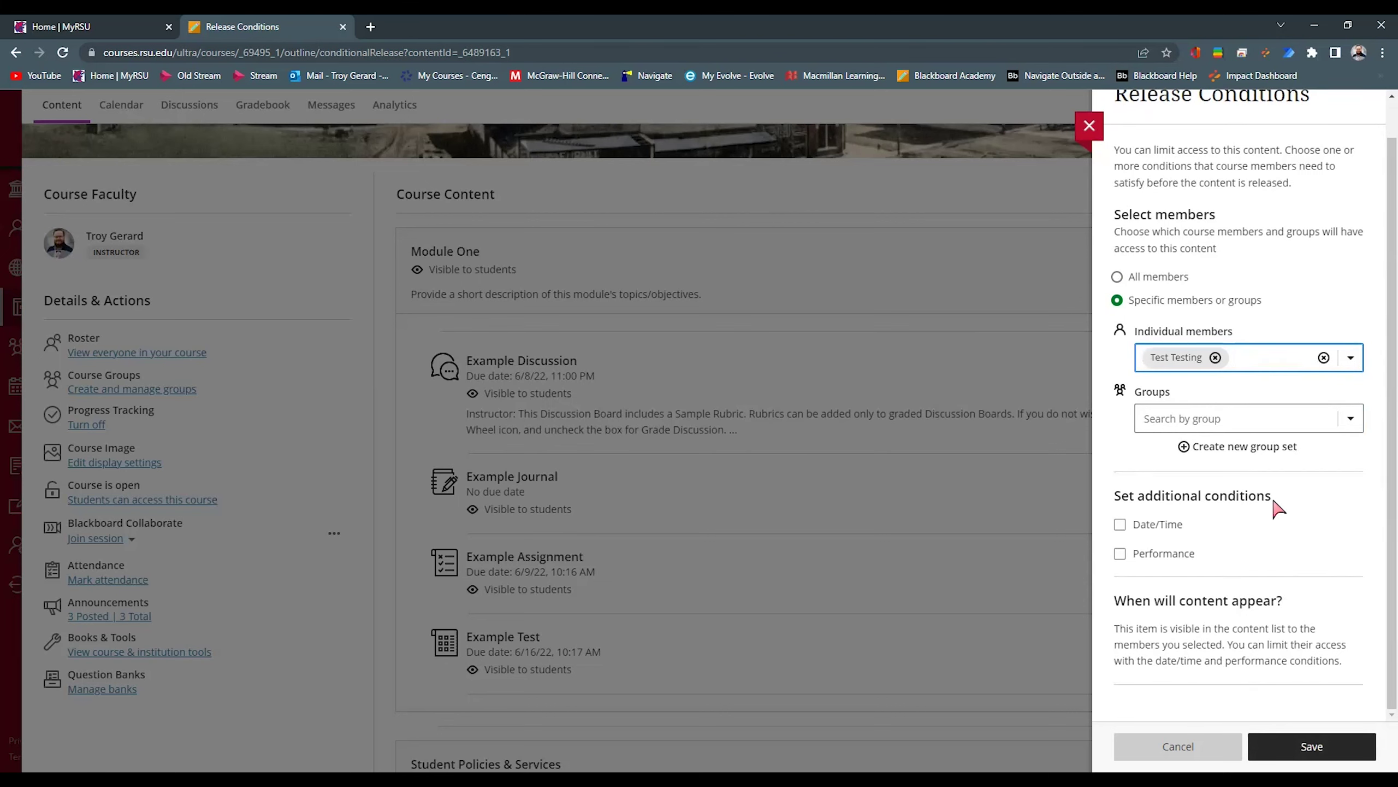
left_click(1162, 531)
left_click(1119, 525)
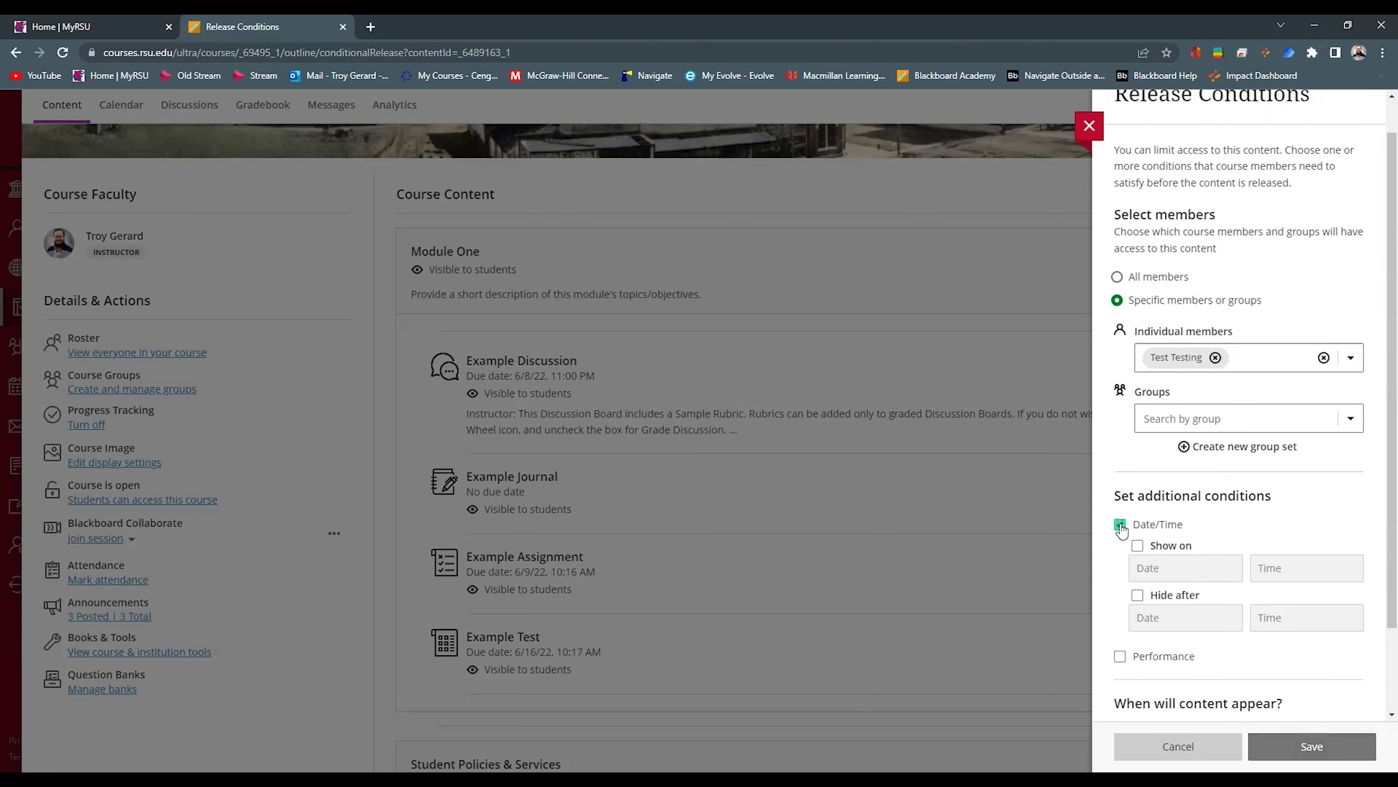
scroll(1140, 515, "down", 1)
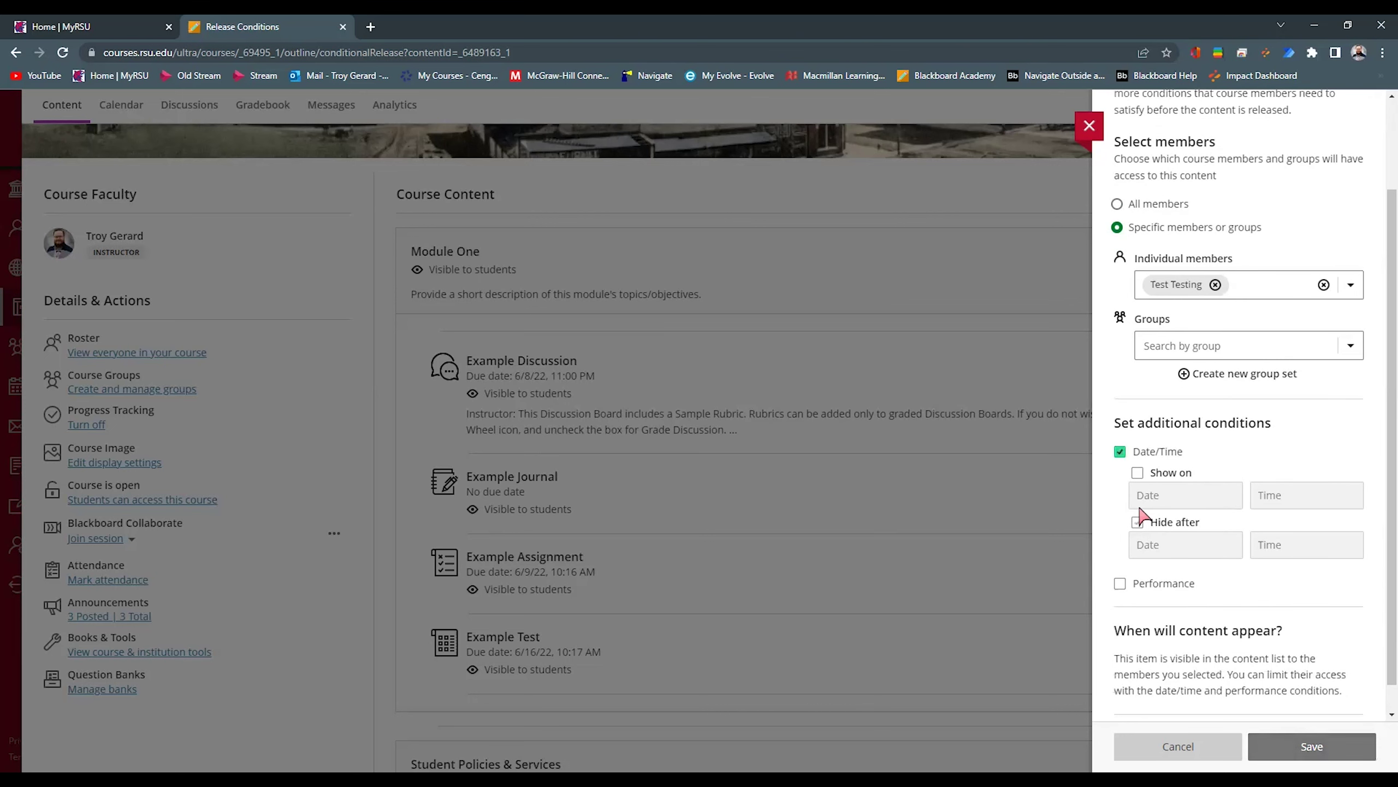
left_click(1137, 473)
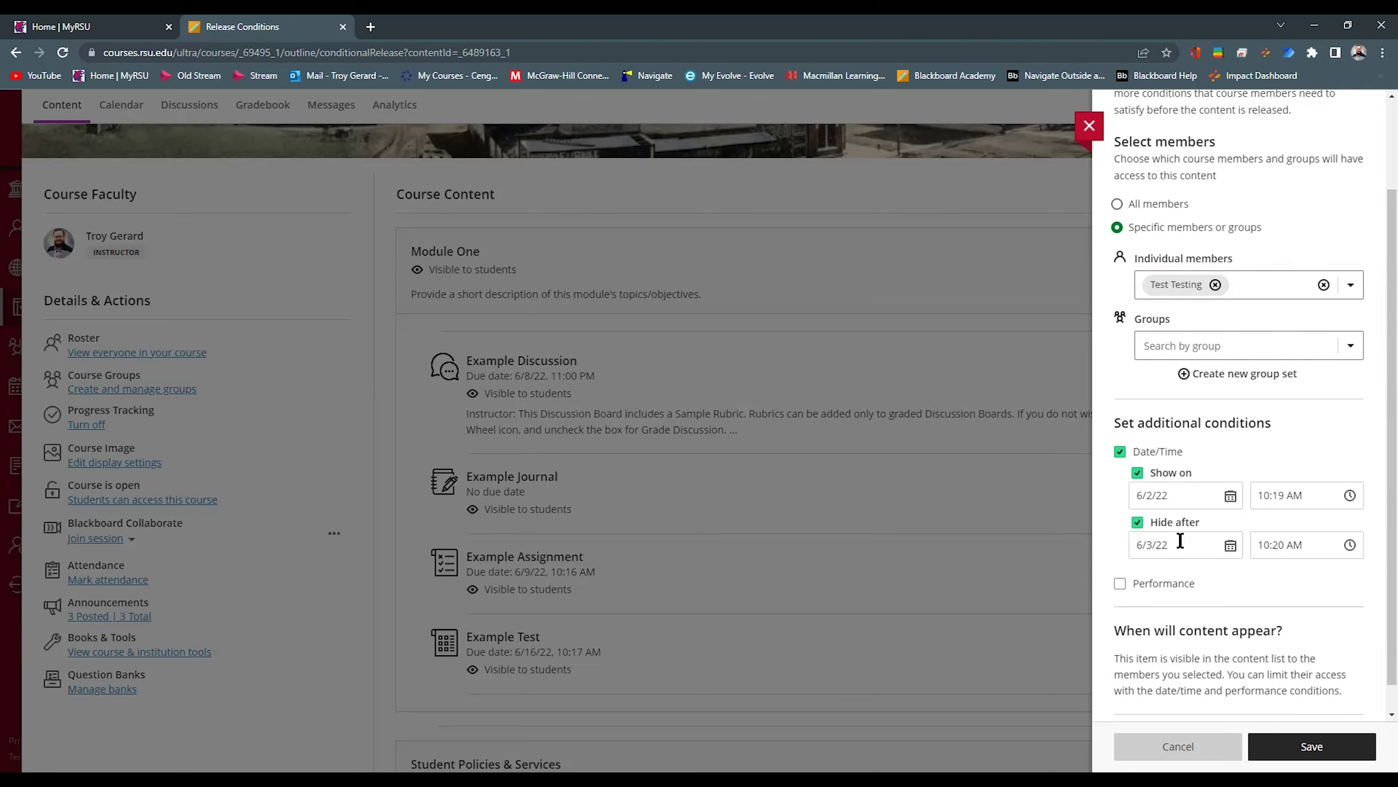
Remove the individual member from the release conditions and give access to All members.
left_click(1215, 284)
left_click(1117, 267)
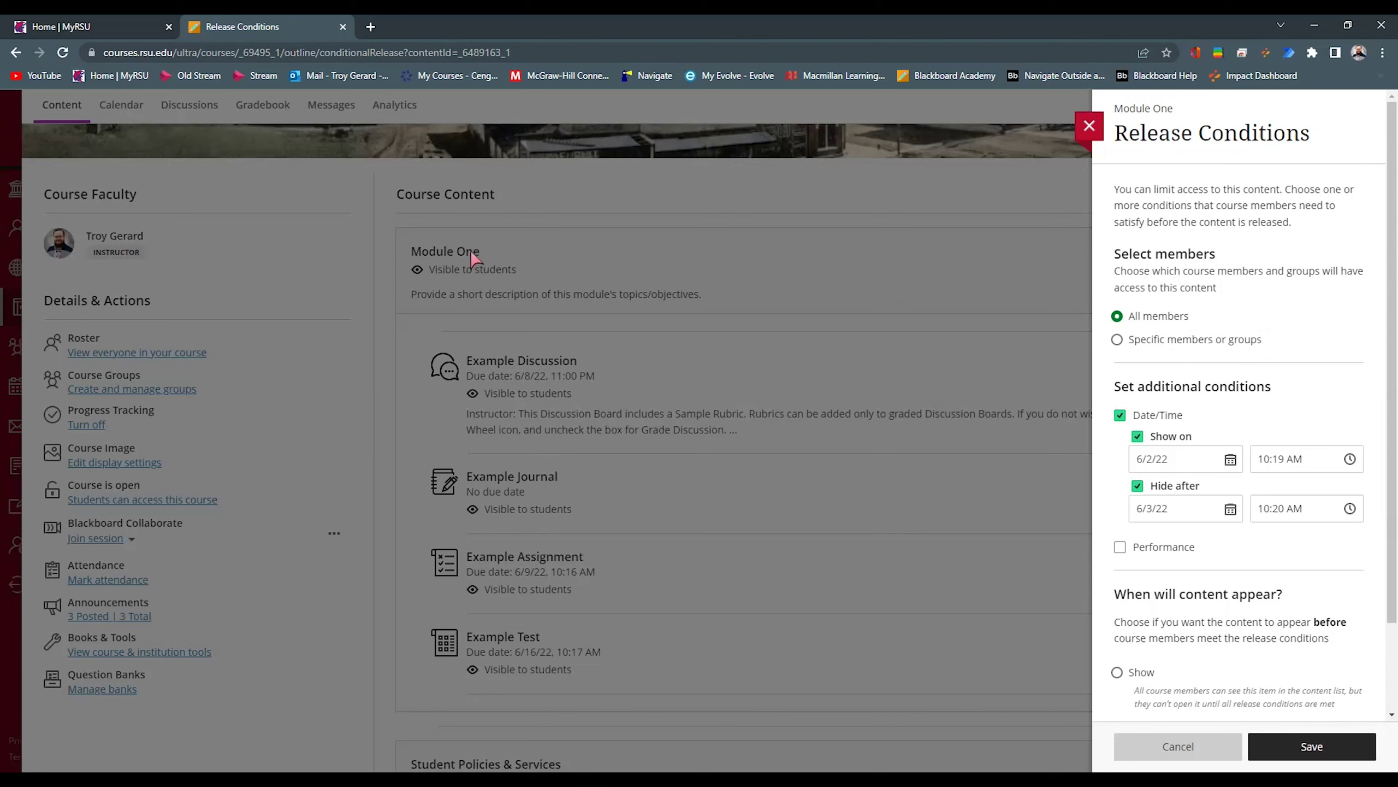
Set Module One to show on 6/6/22 and hide after 6/12/22, and save the release conditions.
left_click(1231, 458)
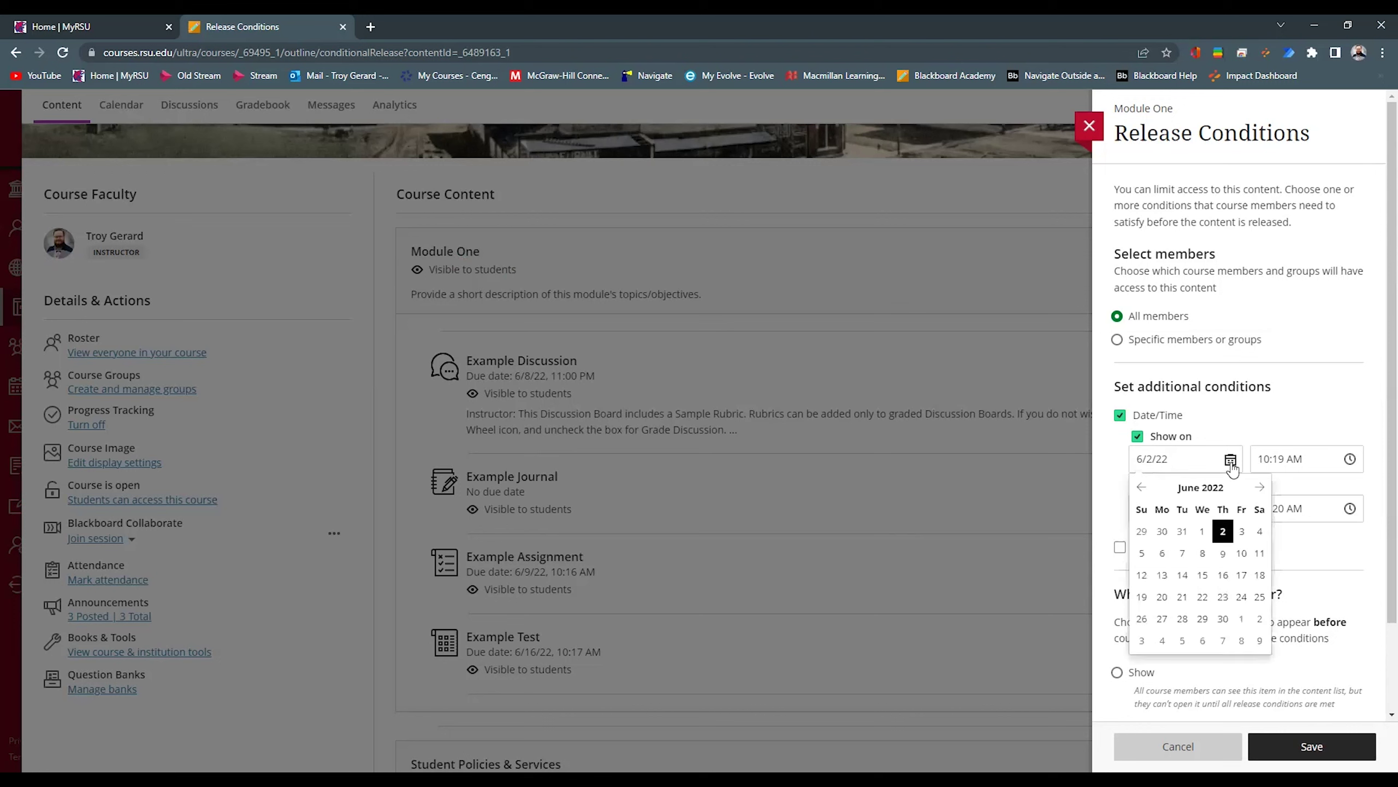
left_click(1162, 552)
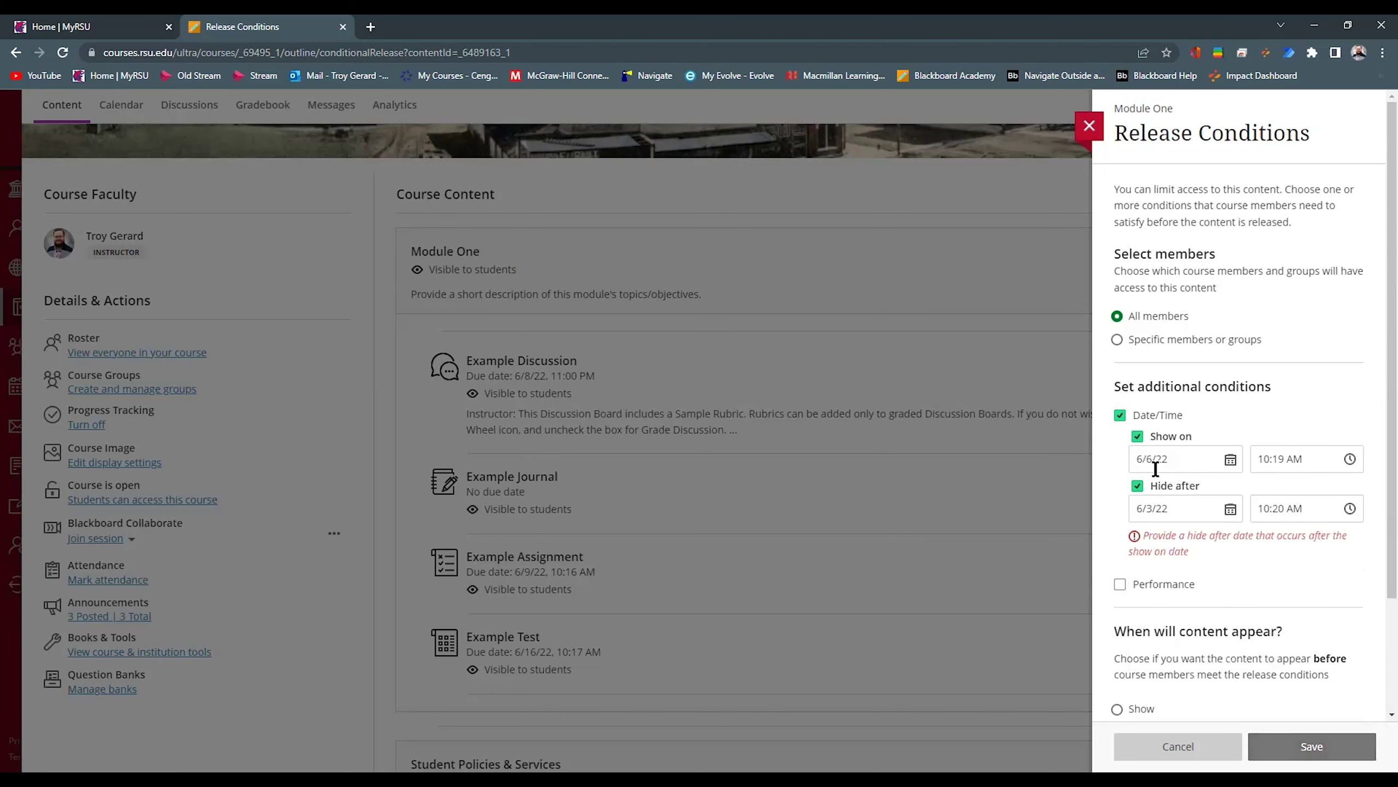
left_click(1230, 509)
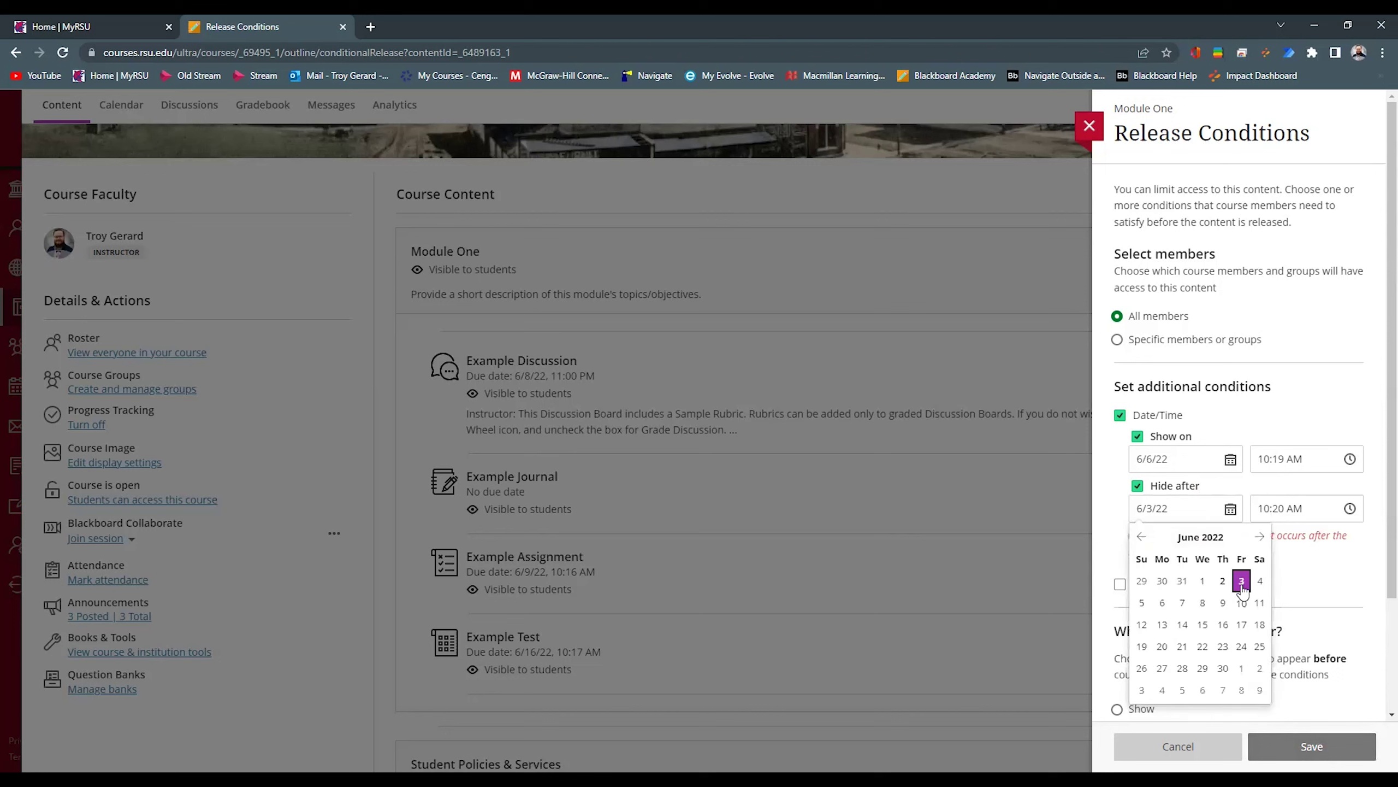
left_click(1141, 625)
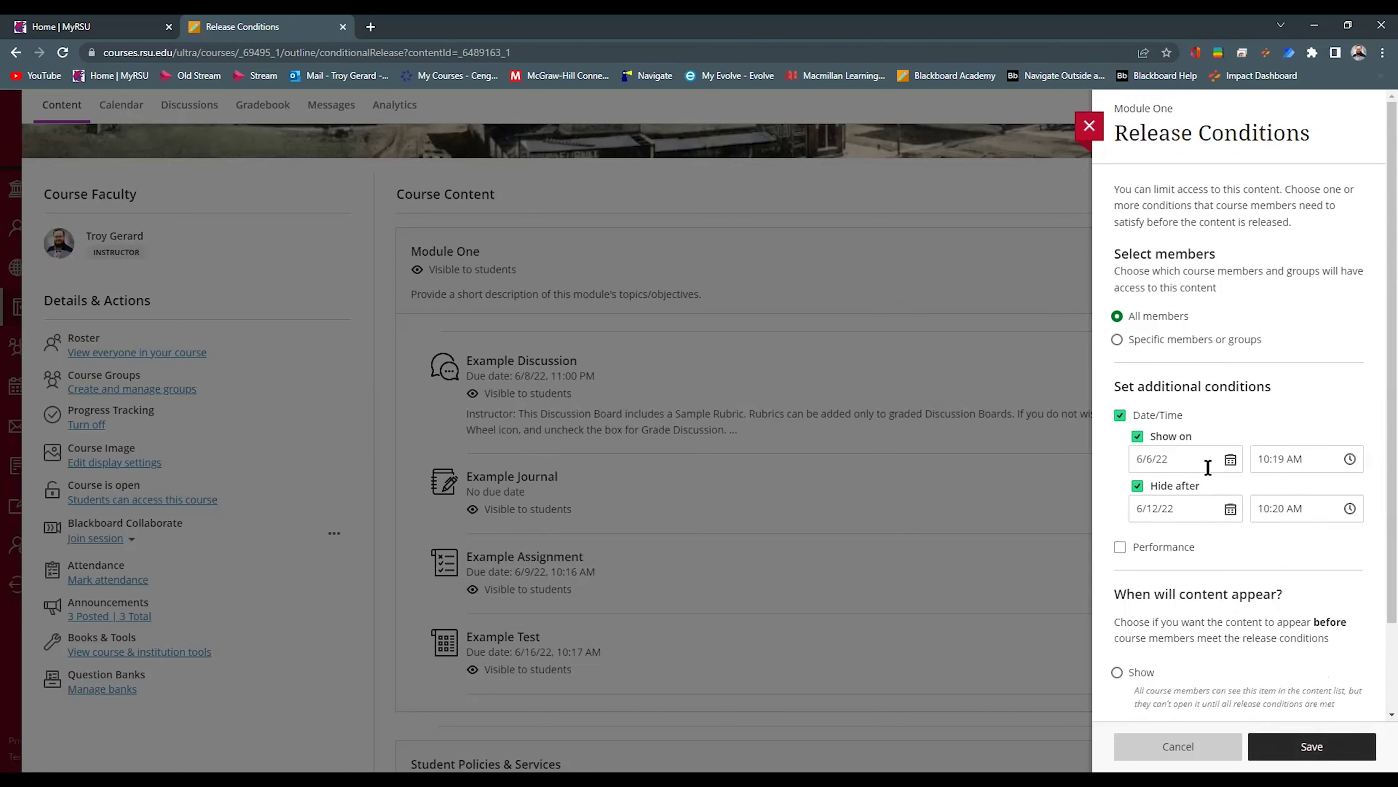
scroll(1258, 638, "down", 1)
left_click(1290, 745)
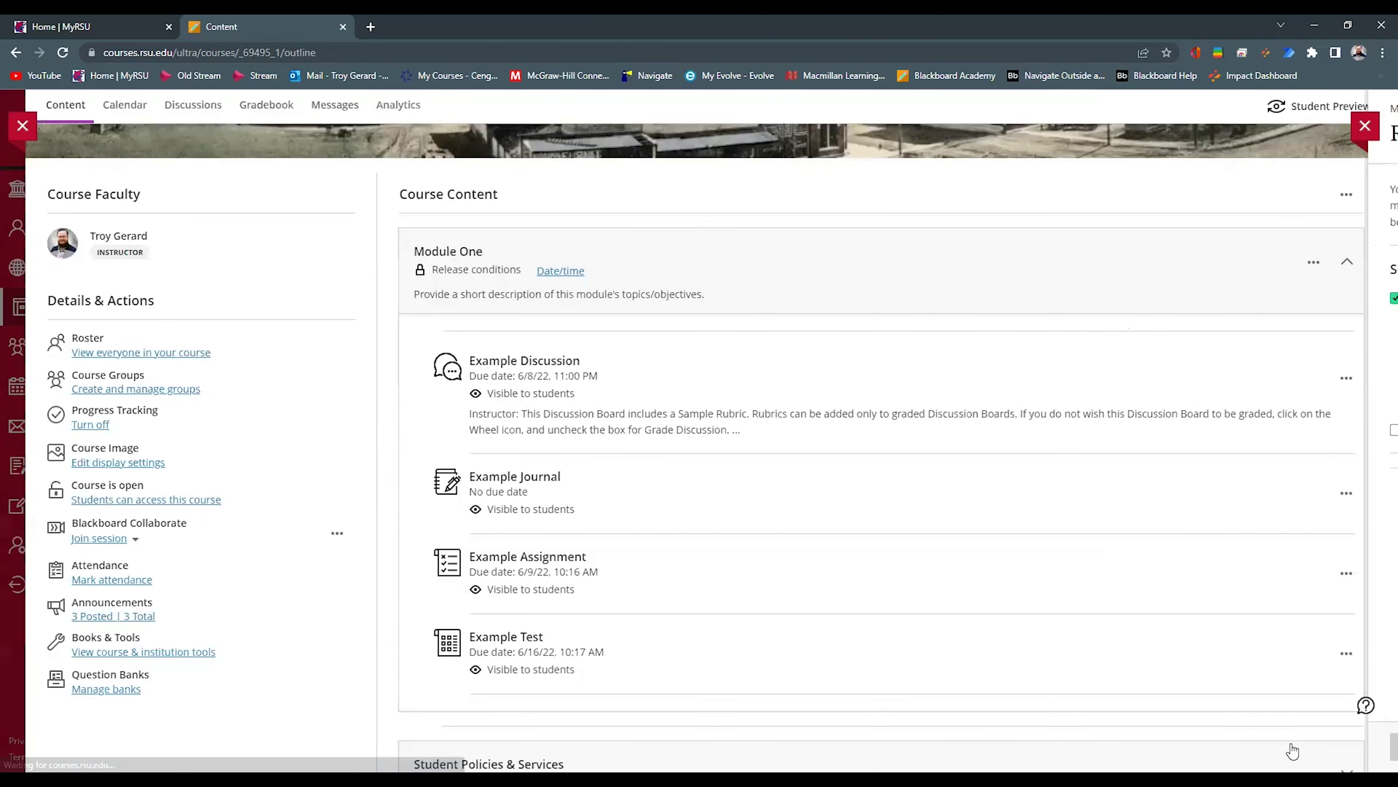
Open Module One's Date/Time release conditions and set its content to Show before members meet the conditions.
scroll(583, 399, "down", 2)
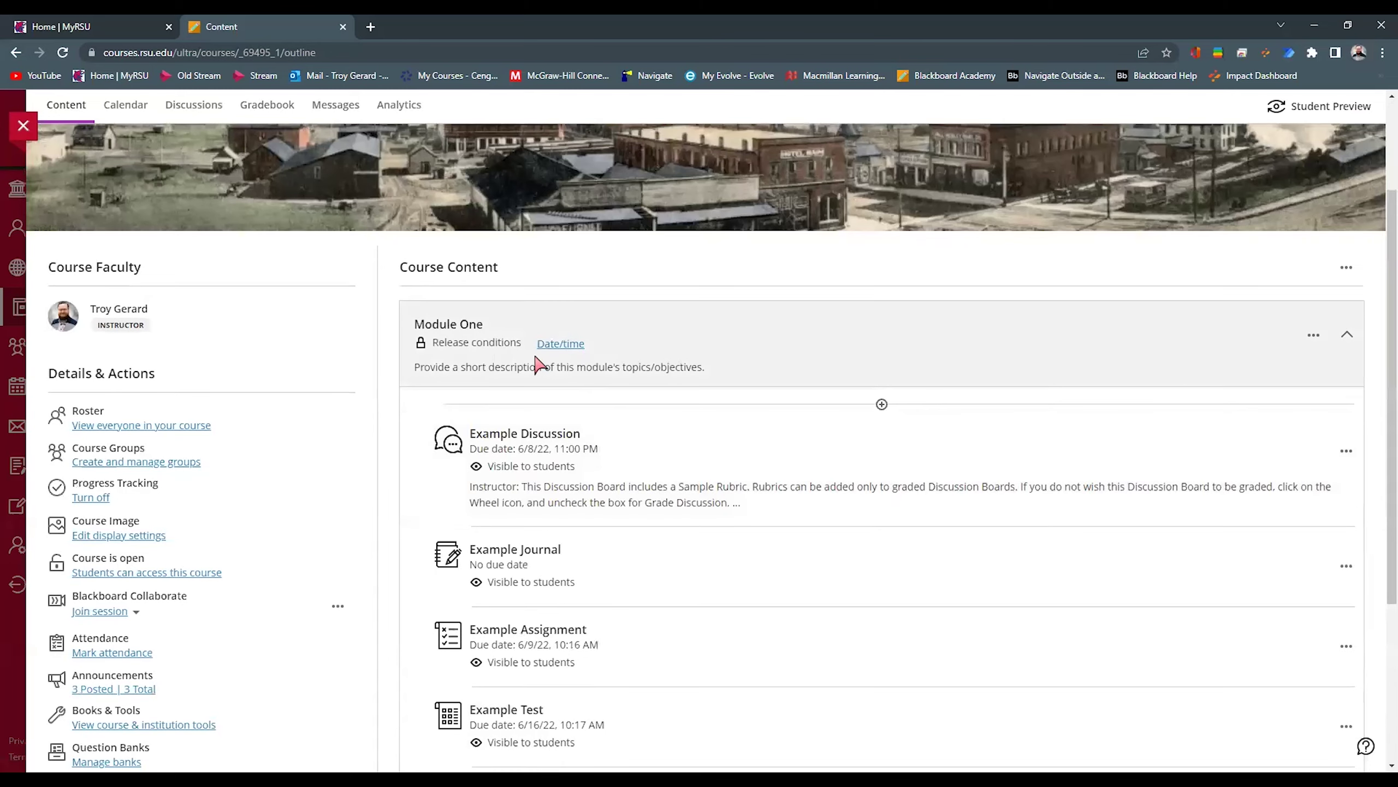
mouse_move(571, 348)
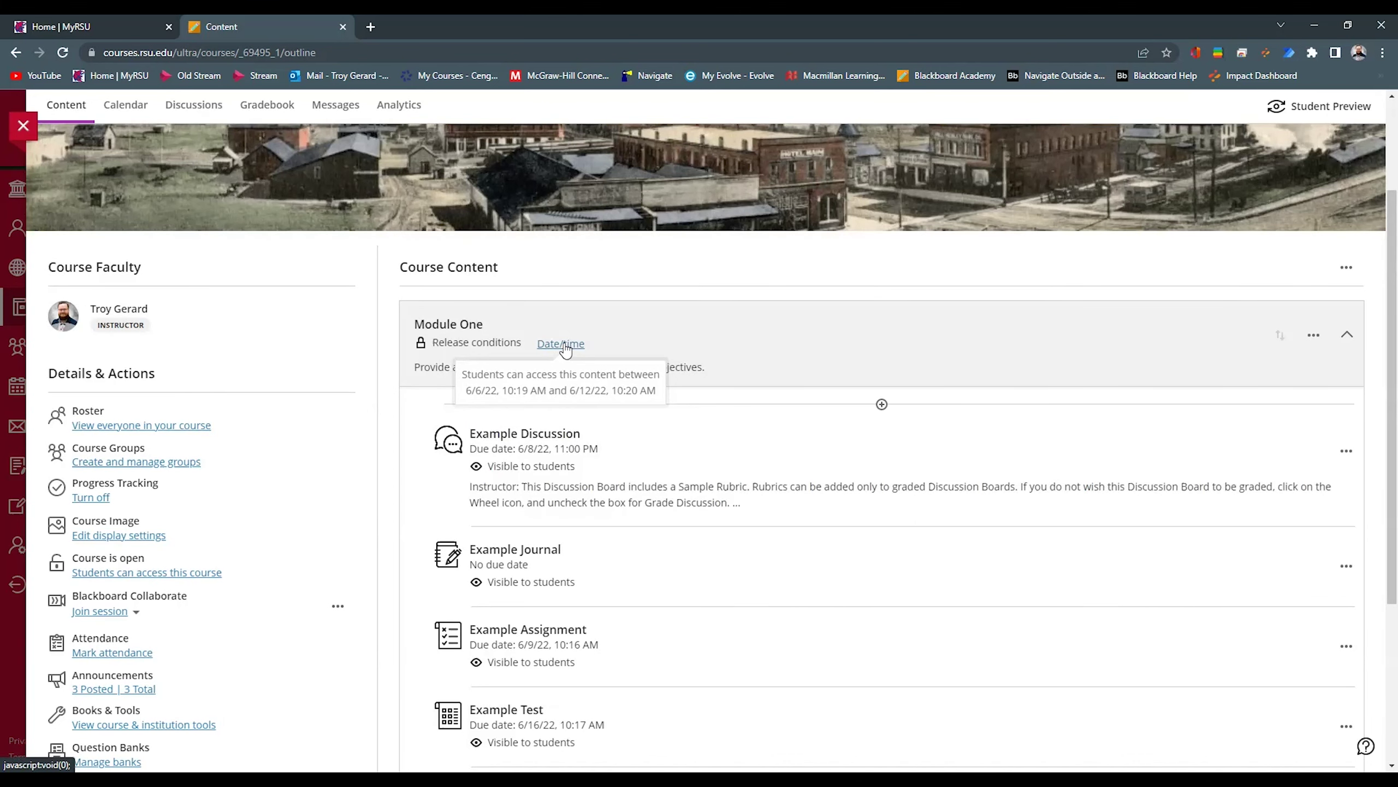
left_click(566, 349)
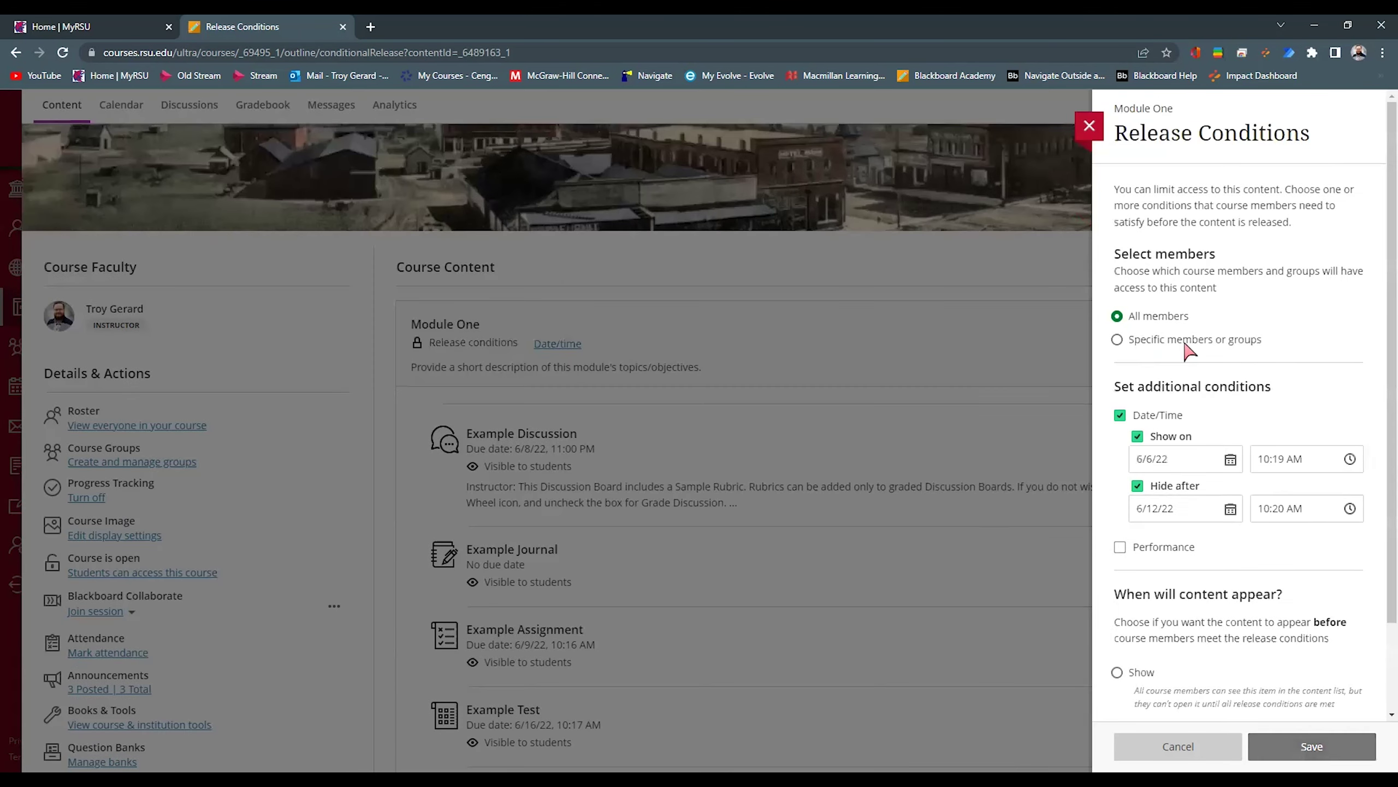
scroll(1266, 396, "down", 2)
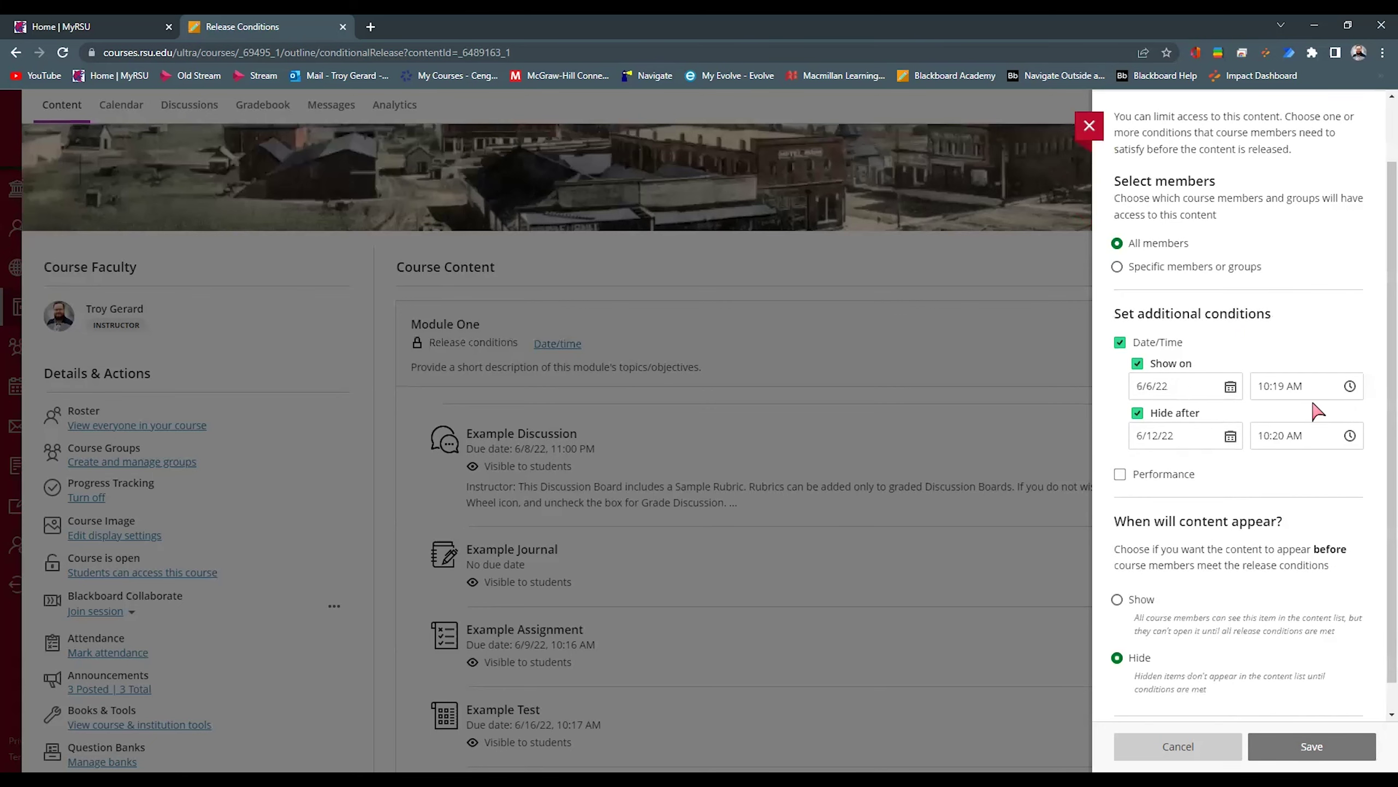
scroll(1302, 452, "down", 1)
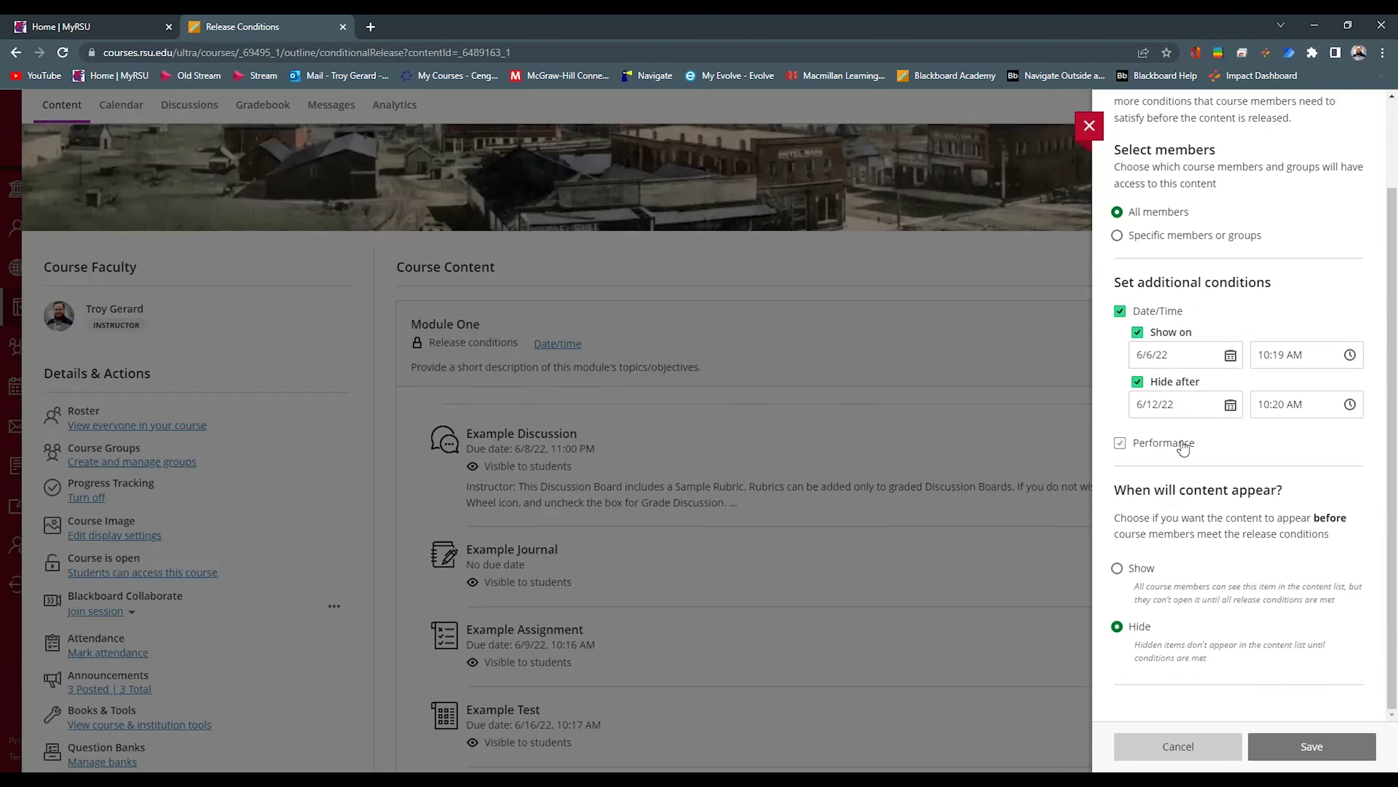
left_click_drag(1113, 490, 1290, 504)
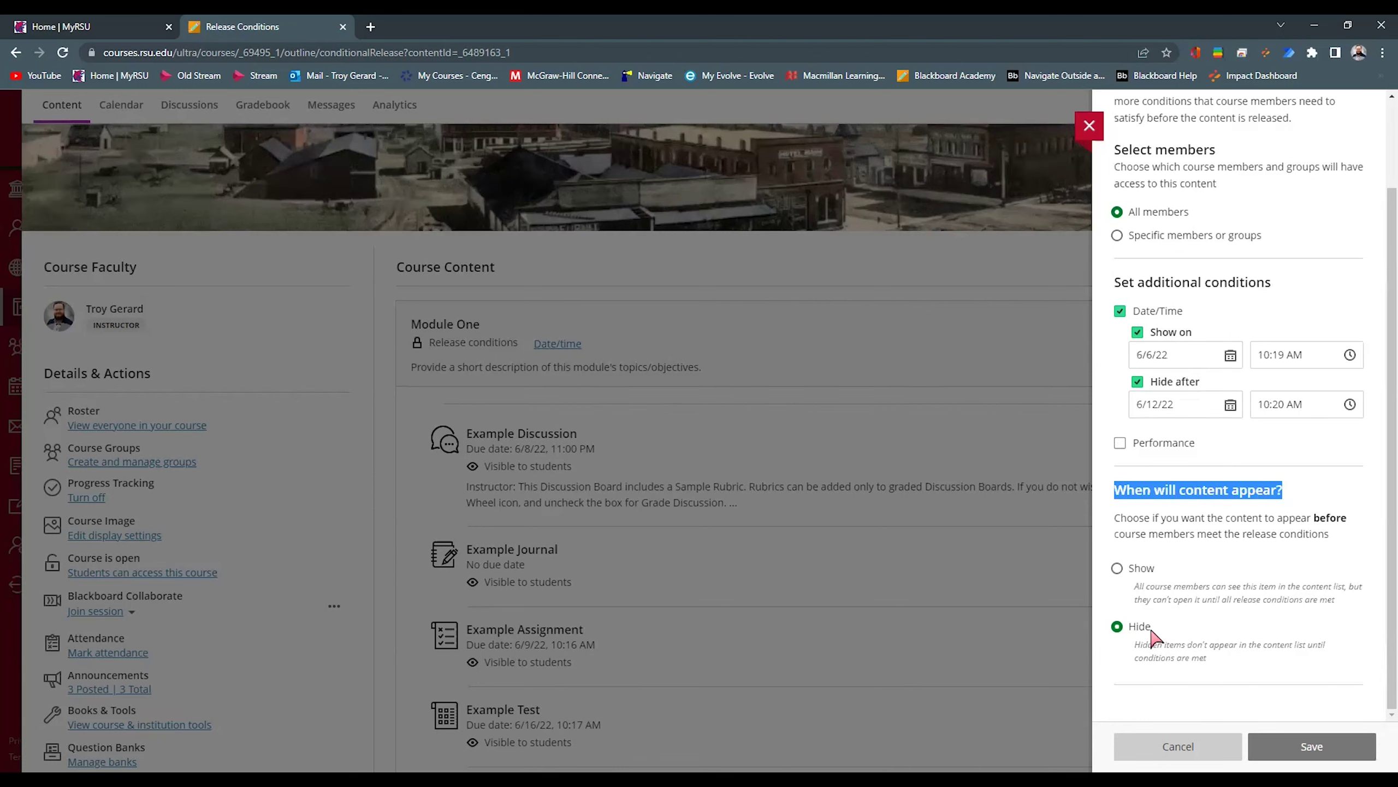
left_click(1118, 568)
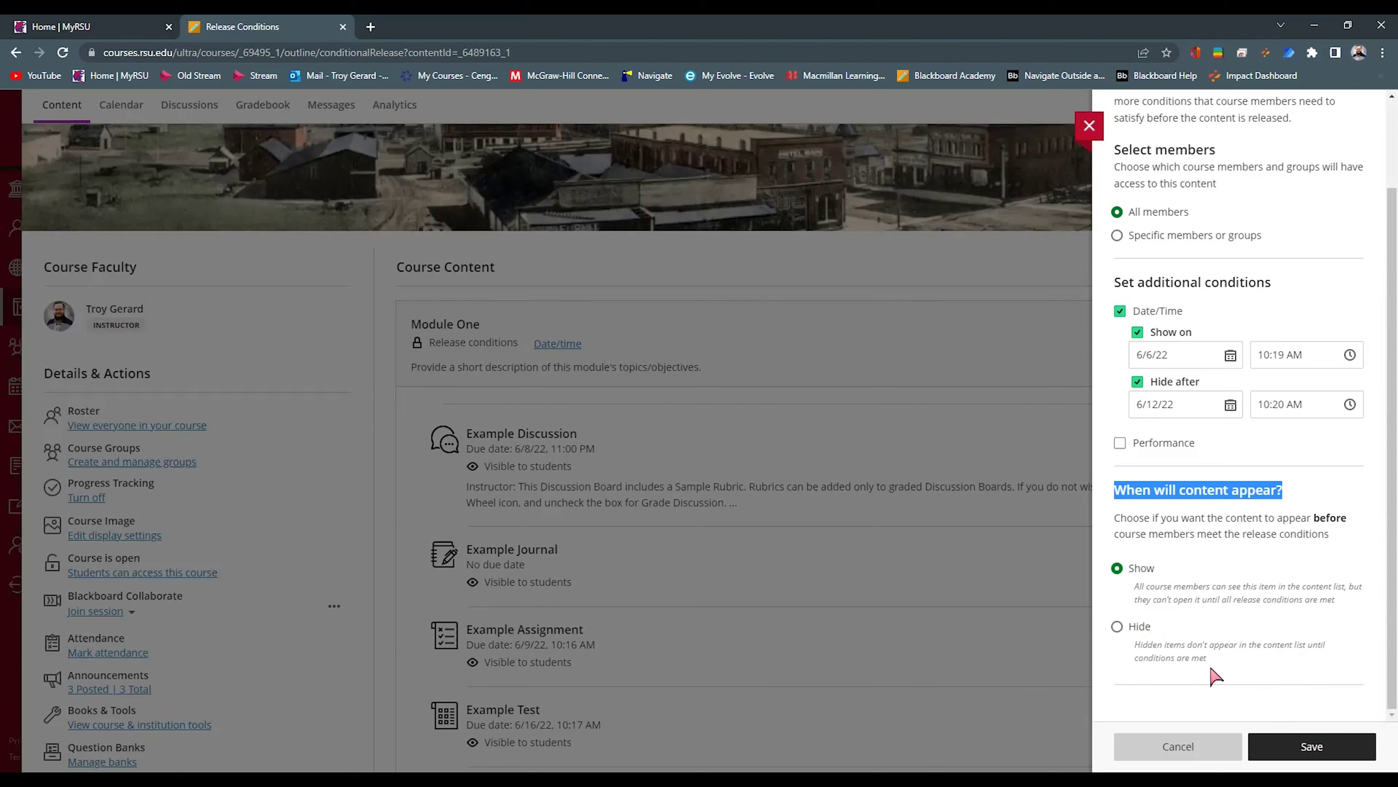
left_click(1153, 573)
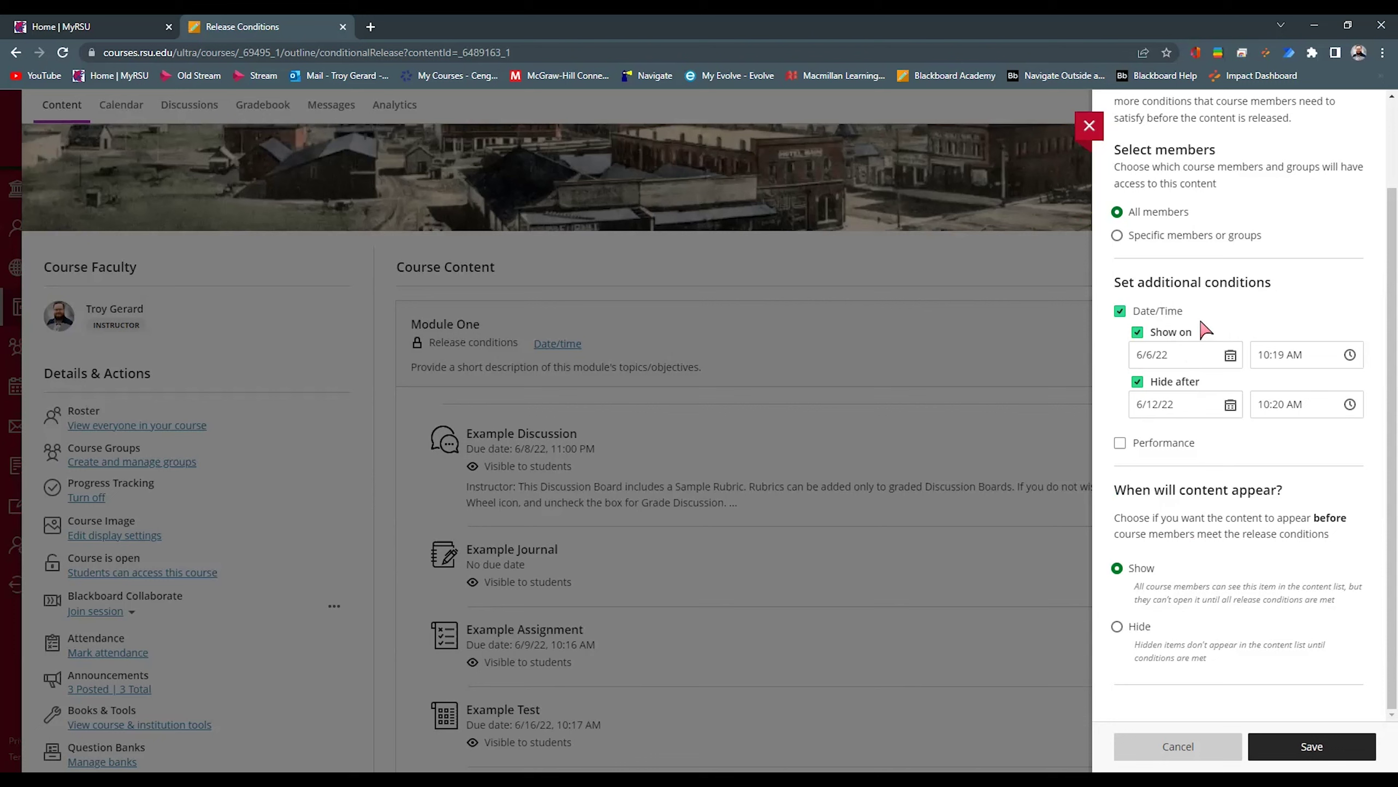
Replace Module One's Date/Time condition with a Performance condition requiring an Overall Grade of 70 % or higher.
left_click(1119, 311)
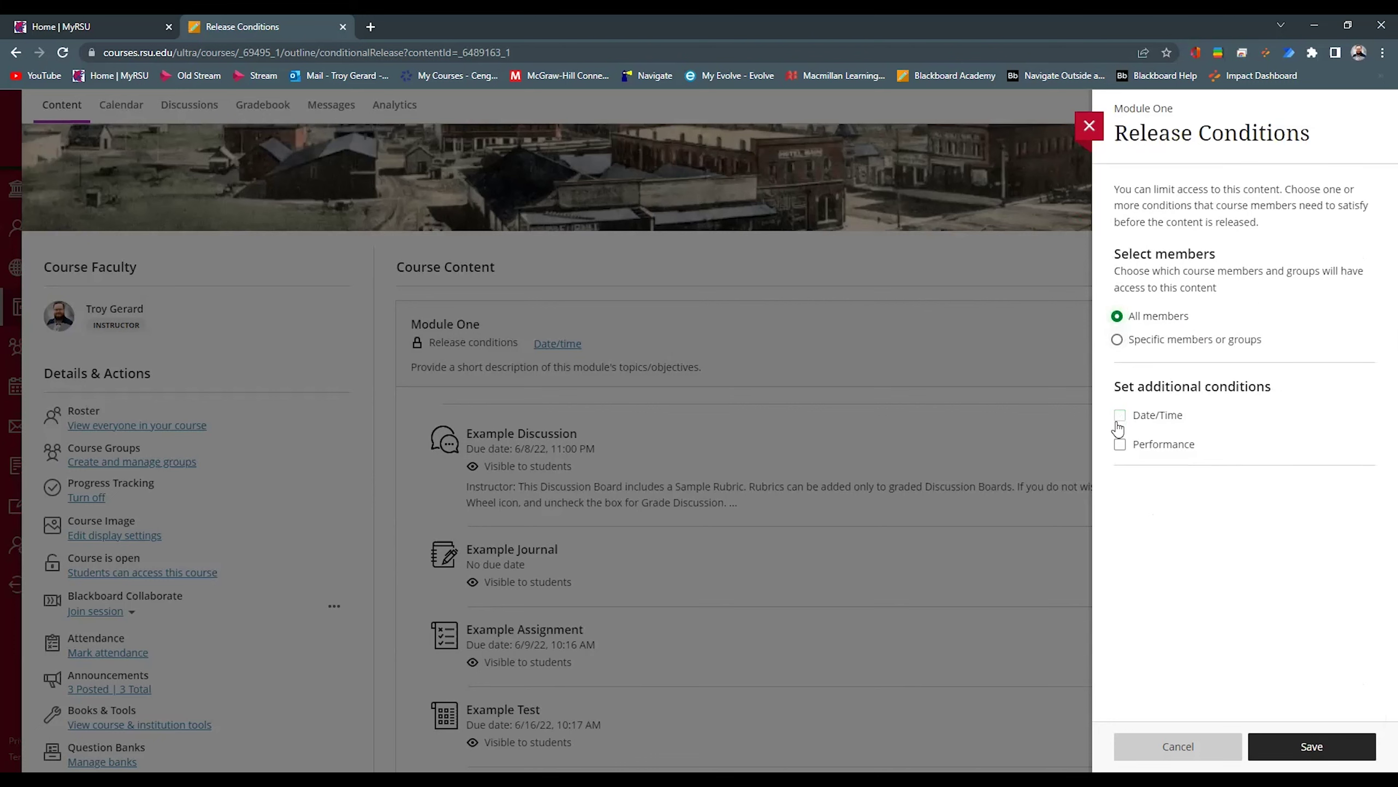
left_click(1120, 444)
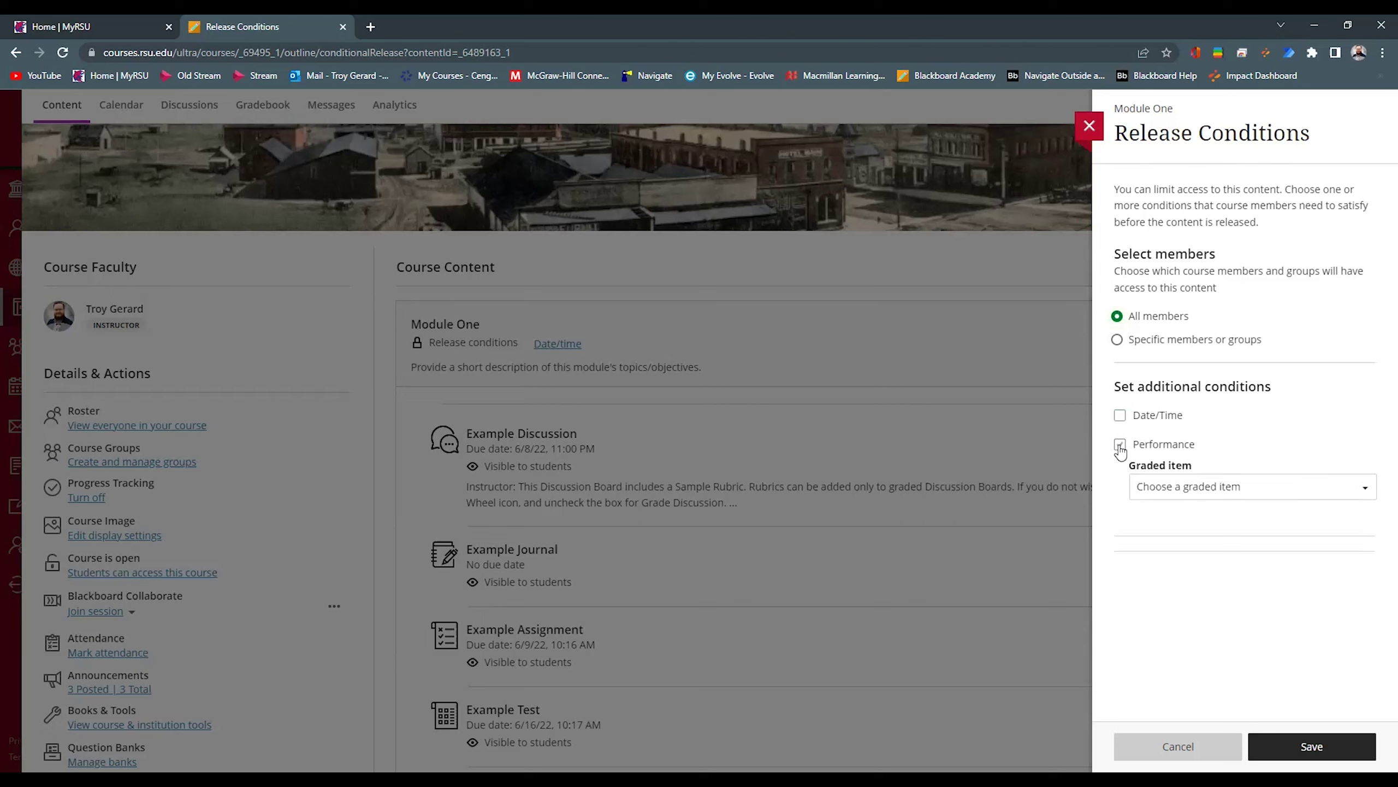
left_click(1120, 445)
scroll(1207, 462, "down", 1)
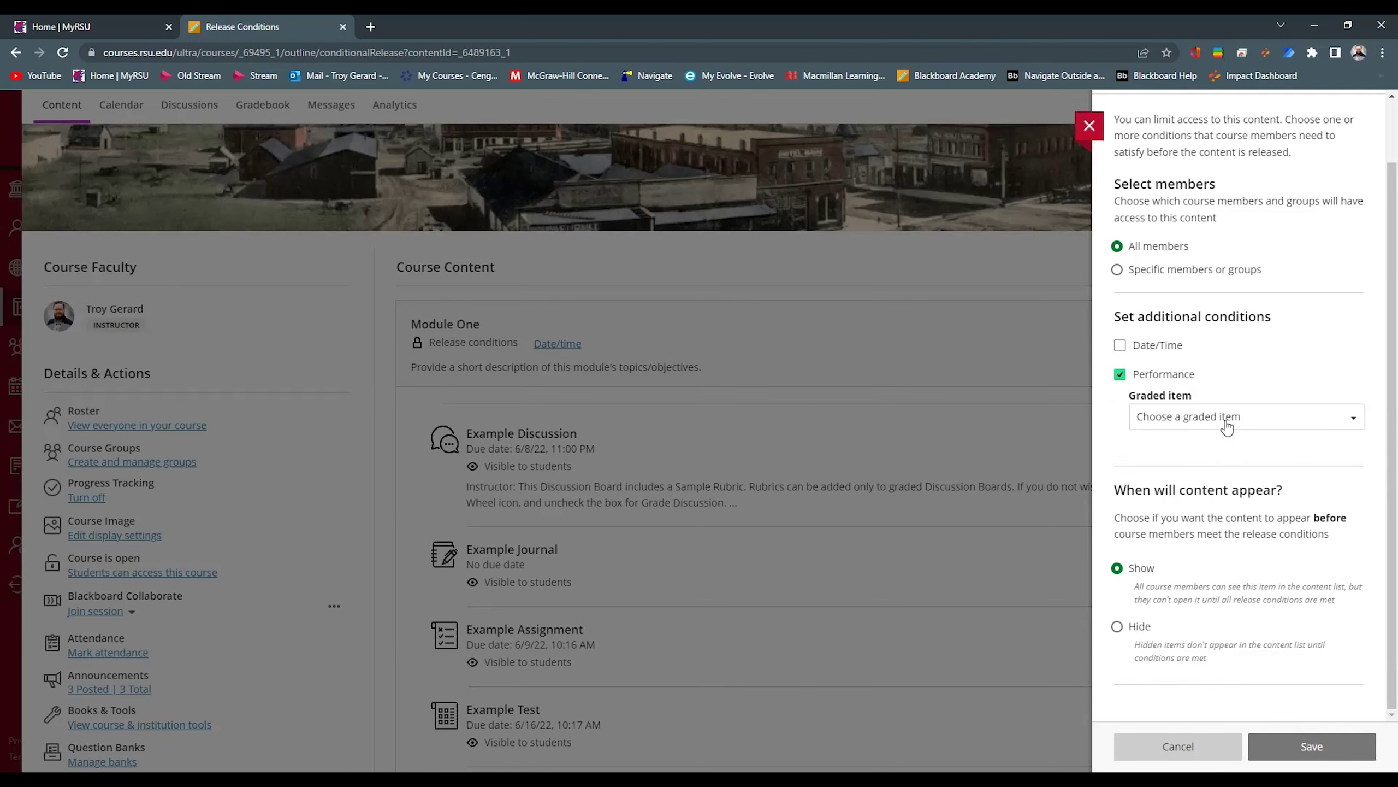
left_click(1227, 424)
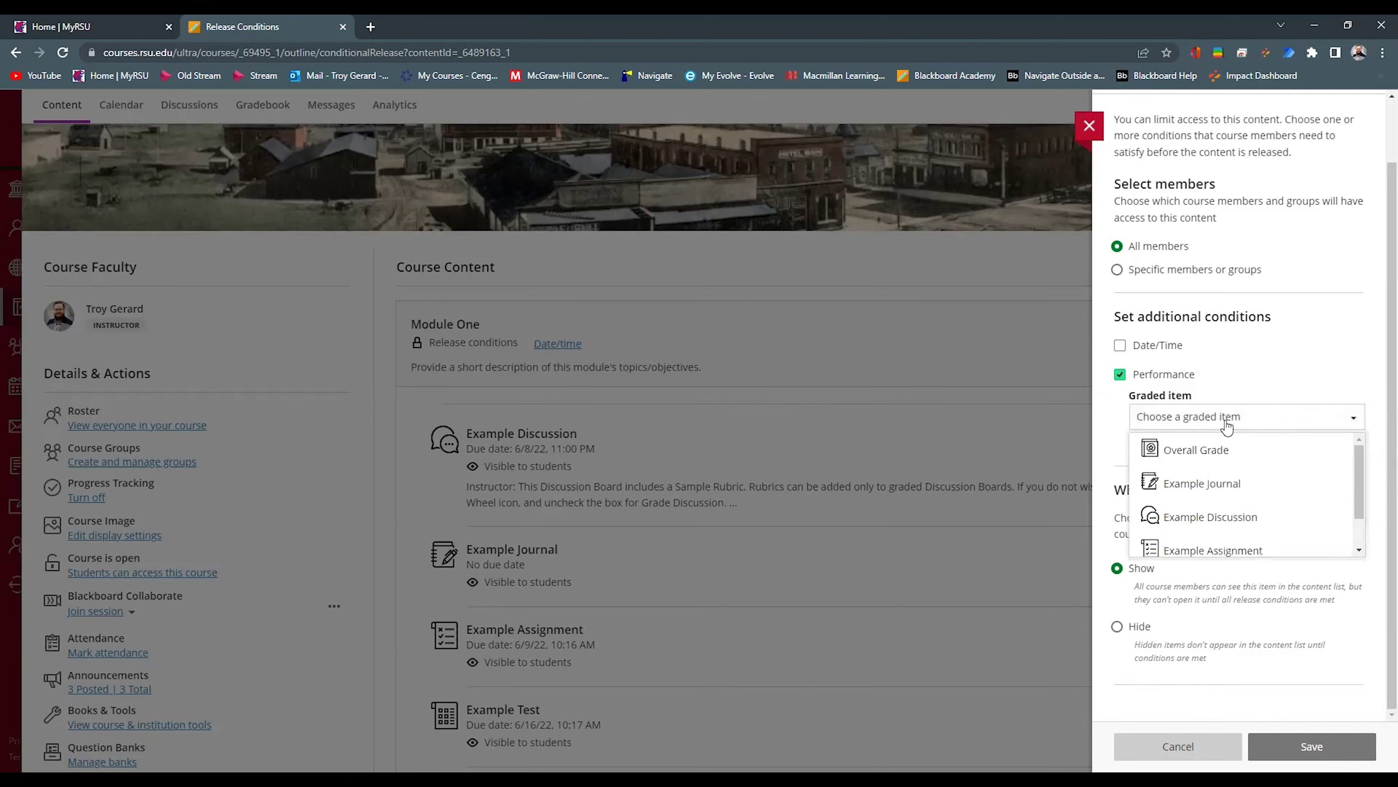
left_click(1227, 451)
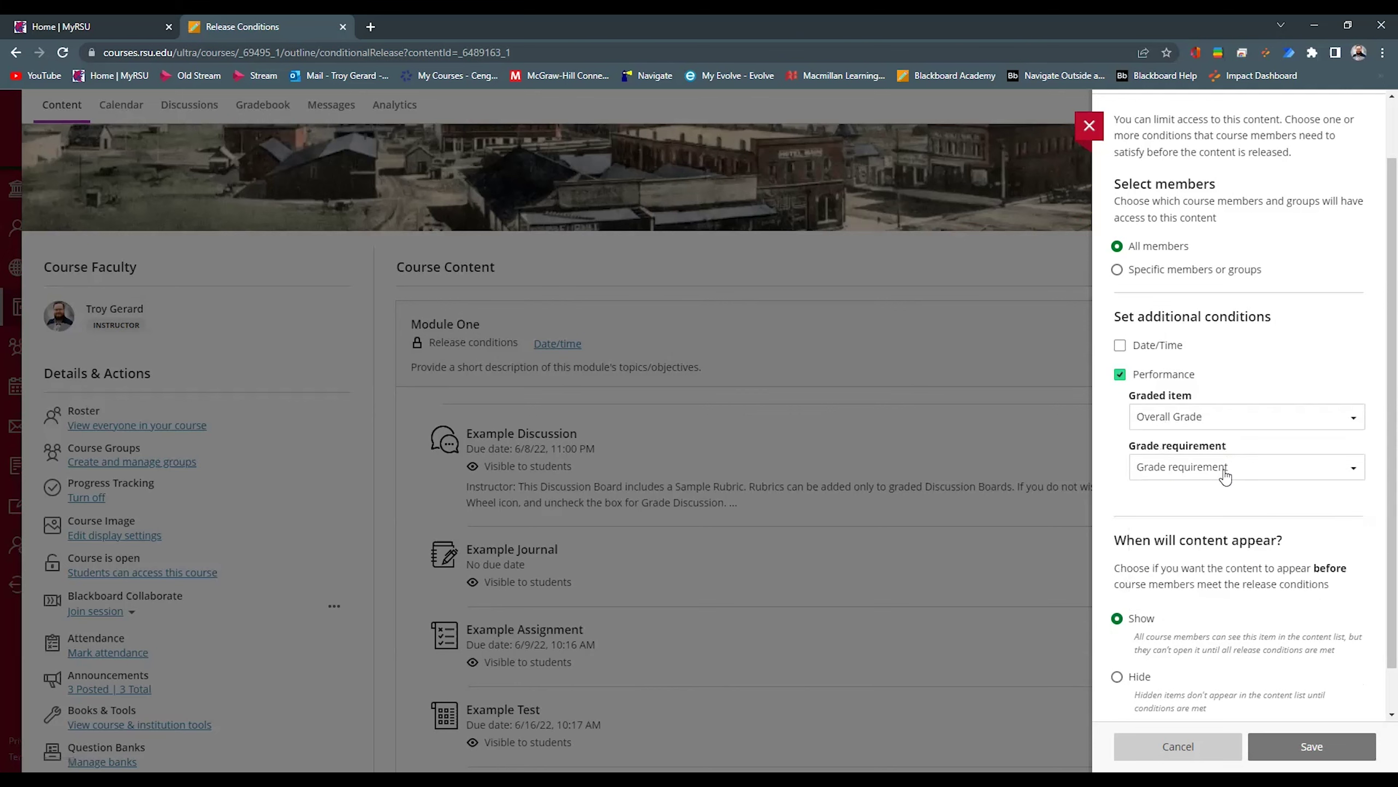
left_click(1226, 473)
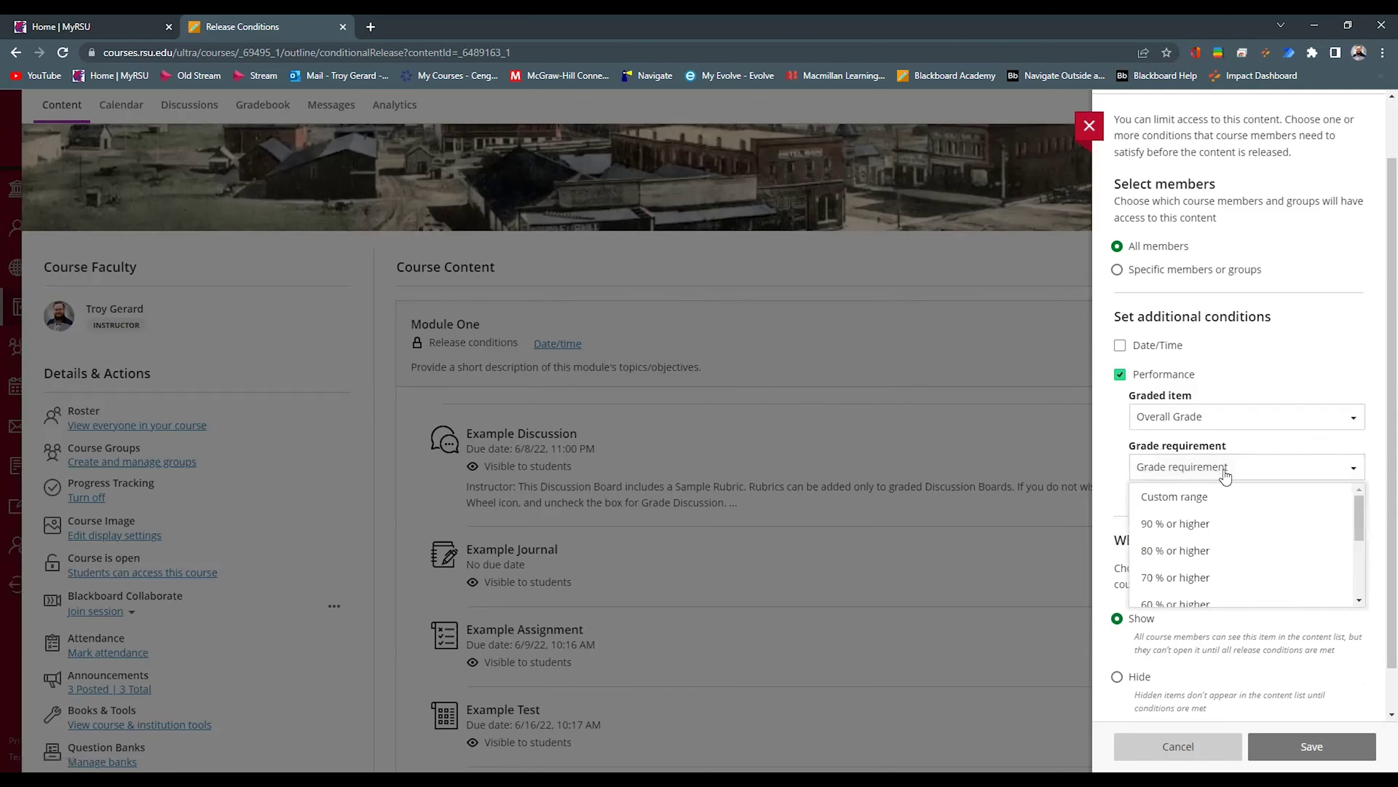
left_click(1220, 587)
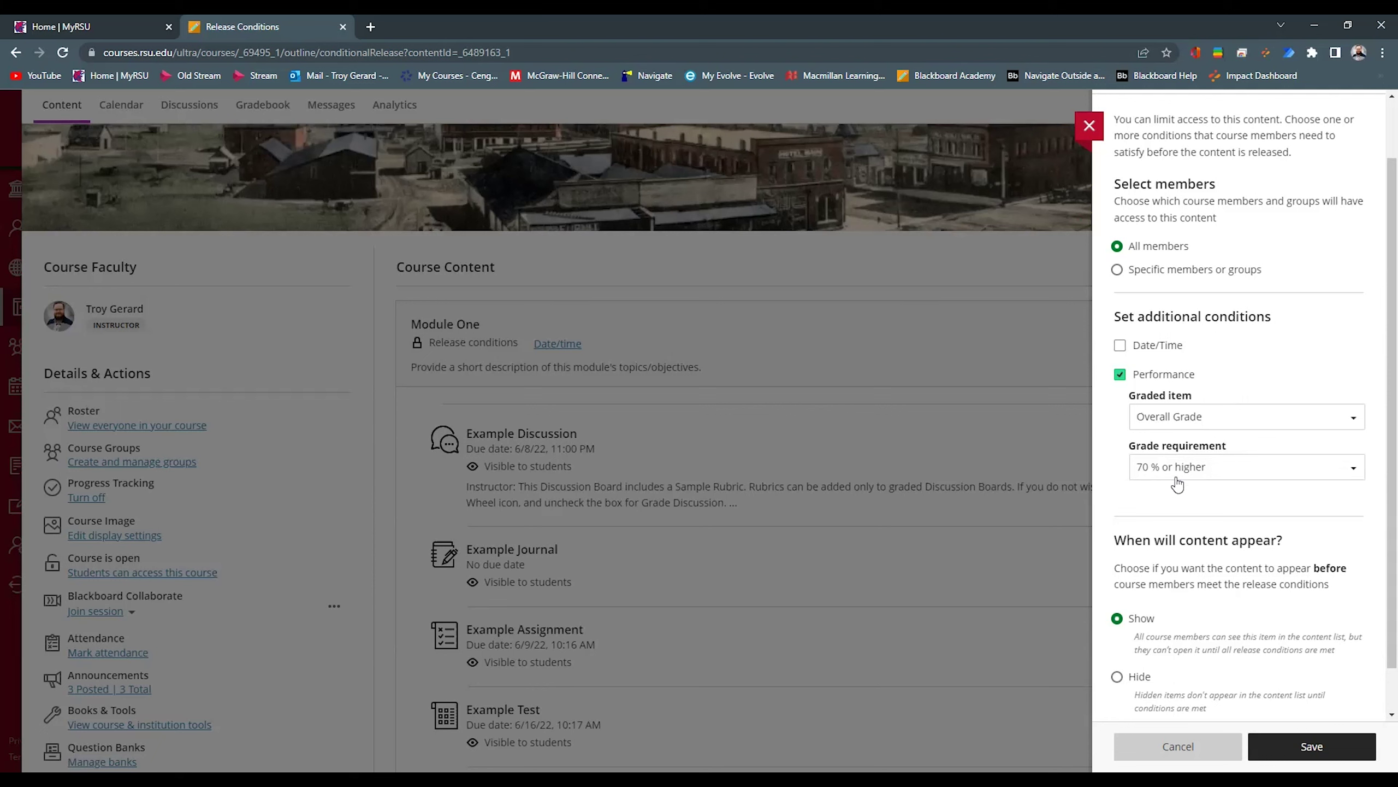
Base the Performance condition on Example Discussion with a requirement of 70 points or higher, and save Module One's release conditions.
left_click(1200, 422)
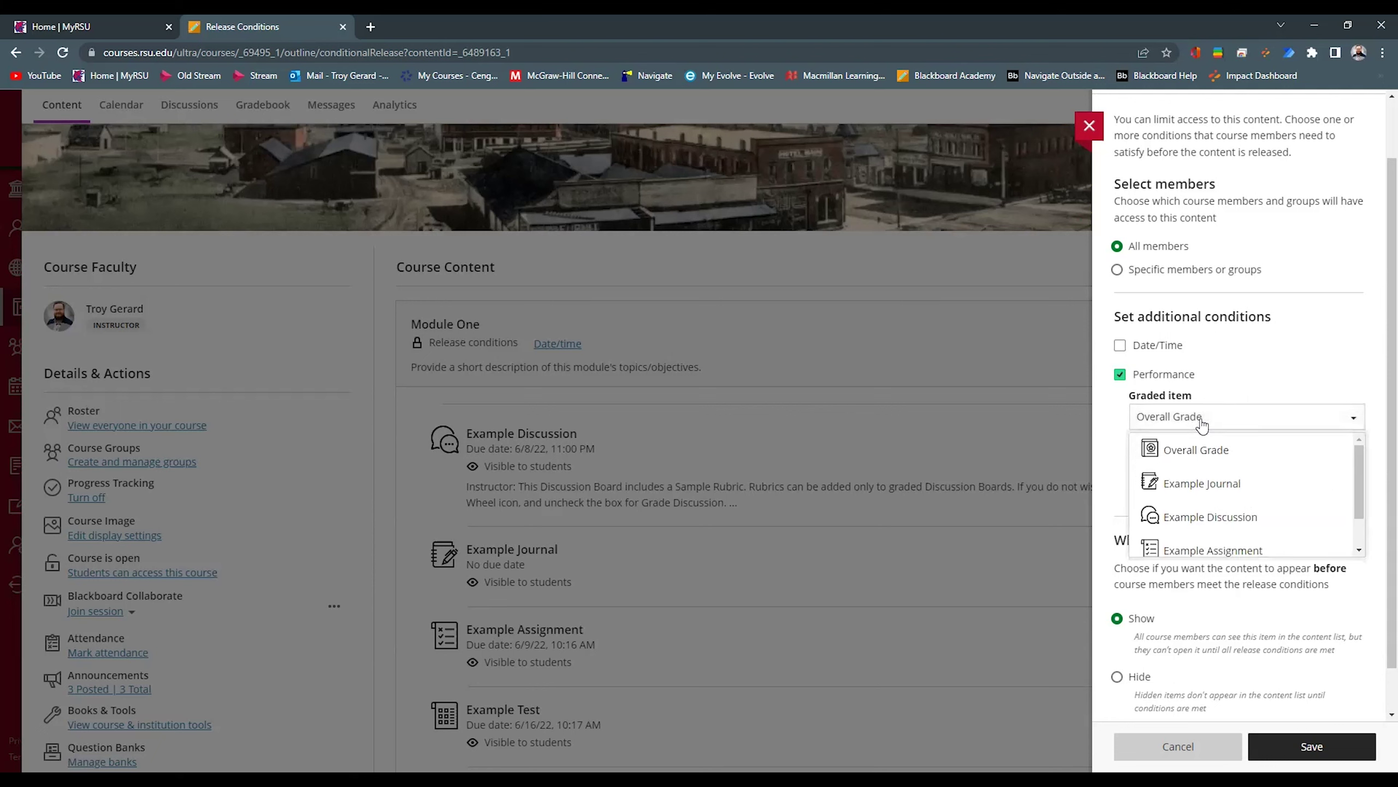
scroll(1202, 511, "down", 1)
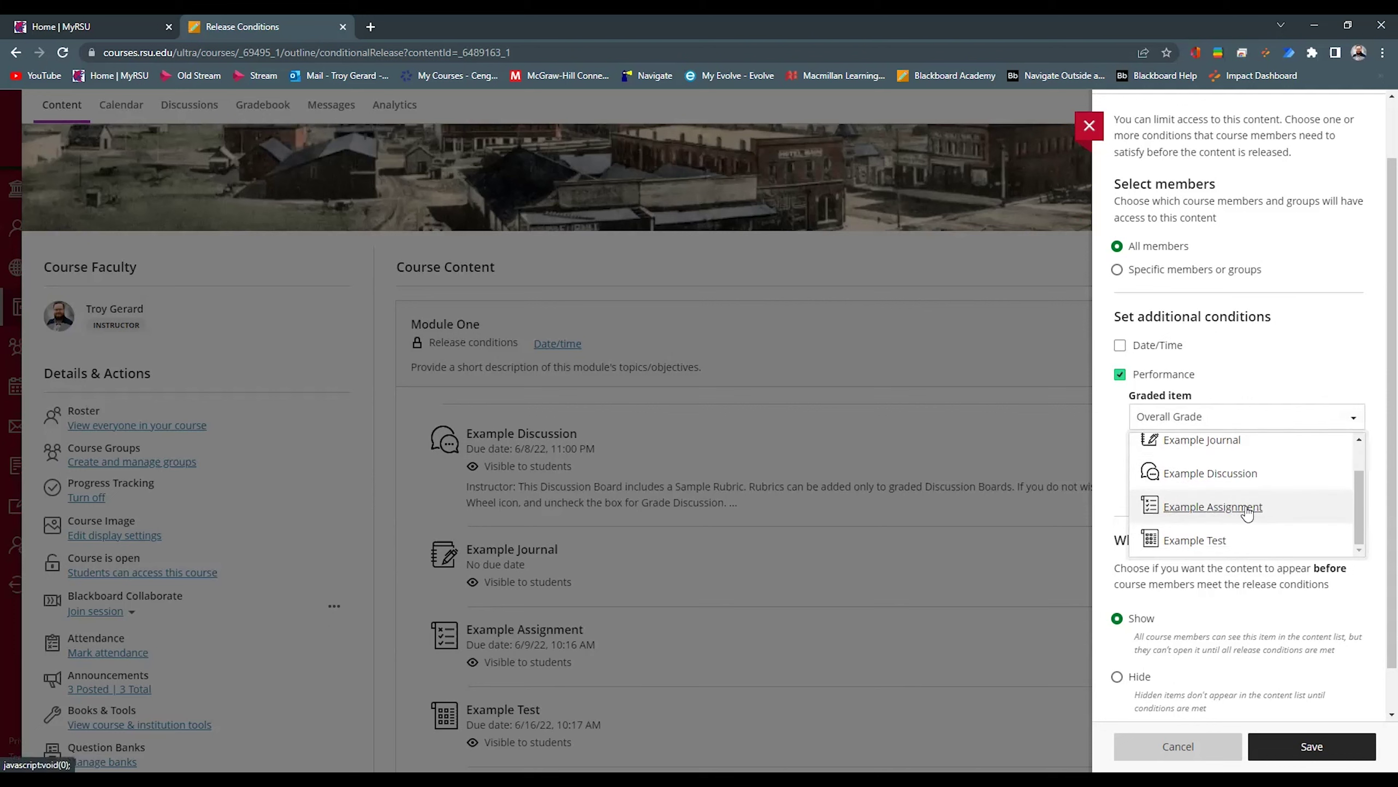
scroll(1228, 471, "up", 1)
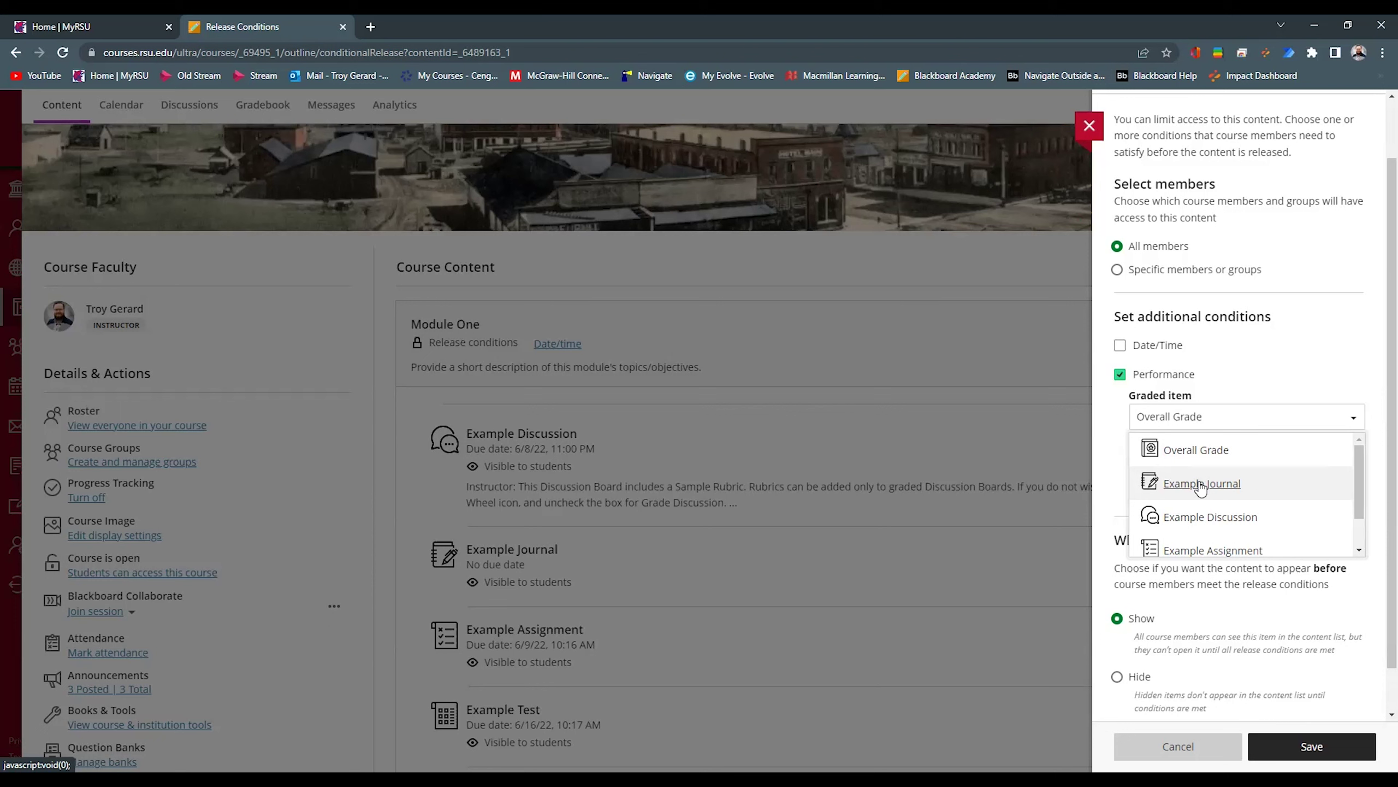
left_click(1184, 526)
left_click(1242, 474)
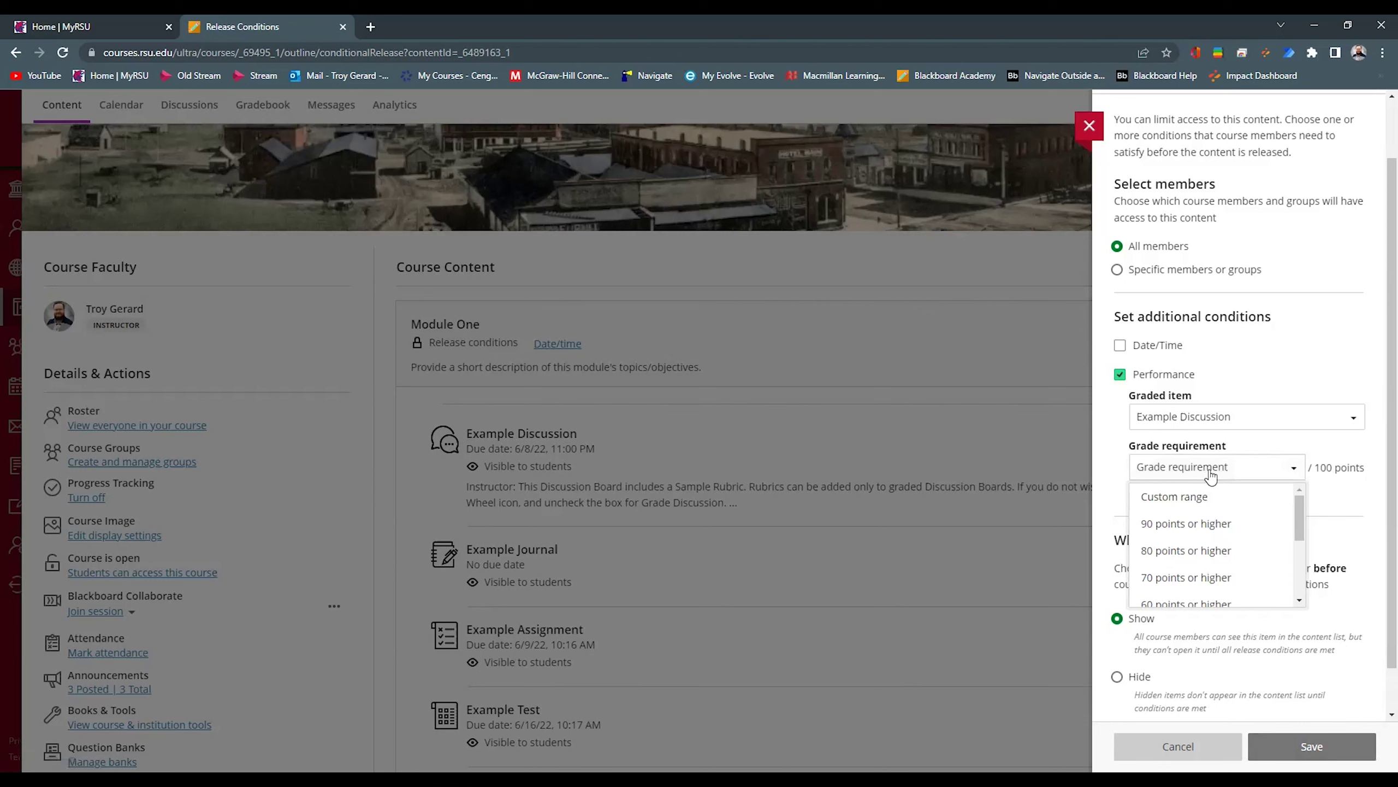
scroll(1222, 551, "down", 5)
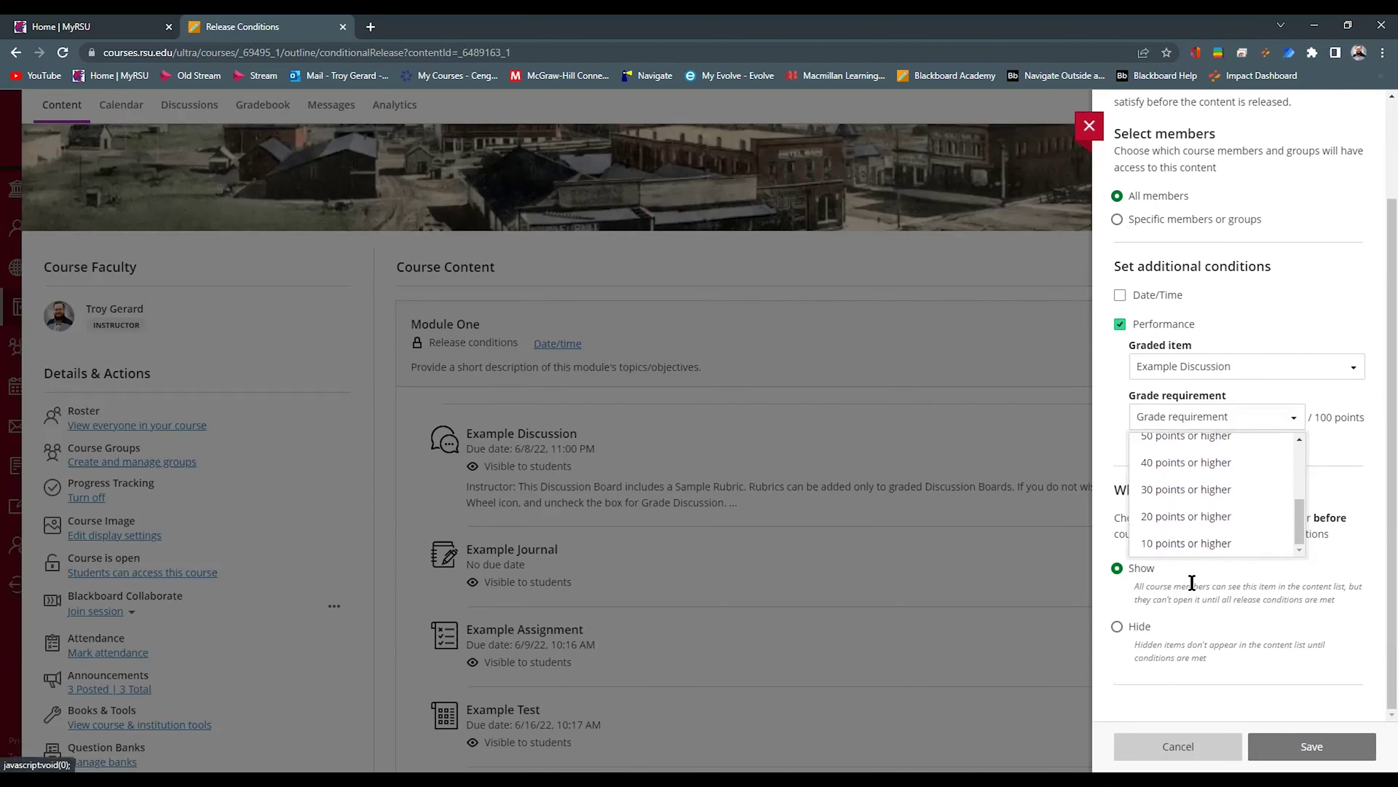
scroll(1178, 533, "up", 5)
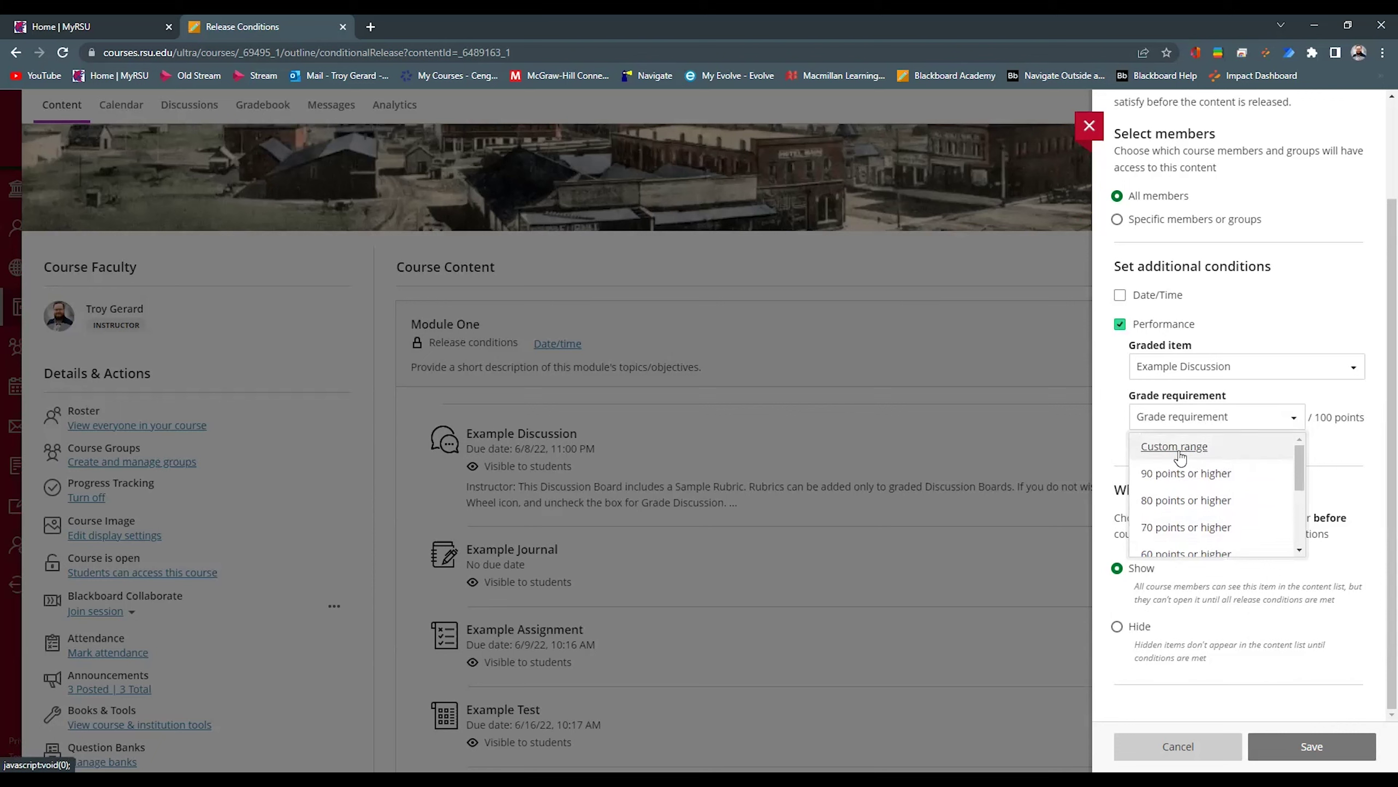
left_click(1239, 399)
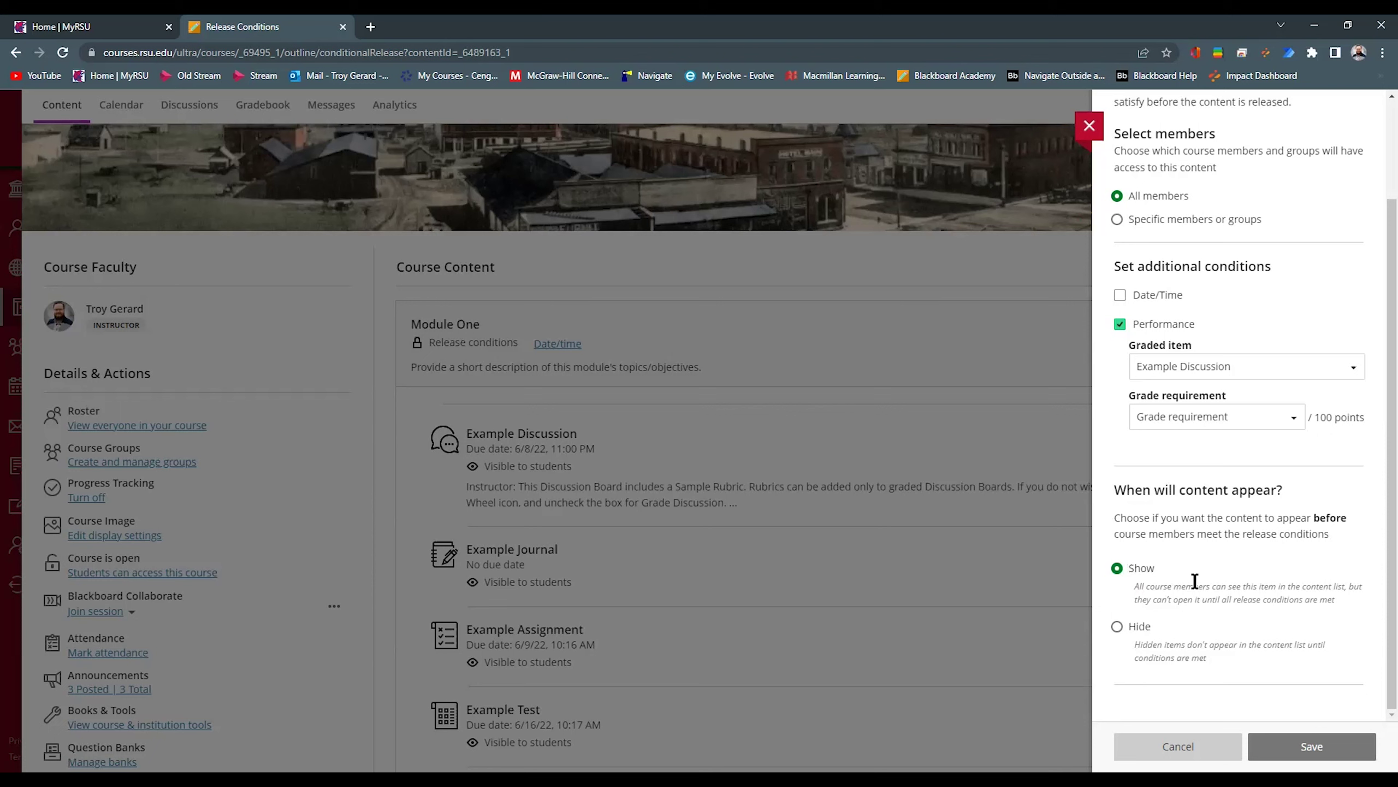
left_click(1201, 432)
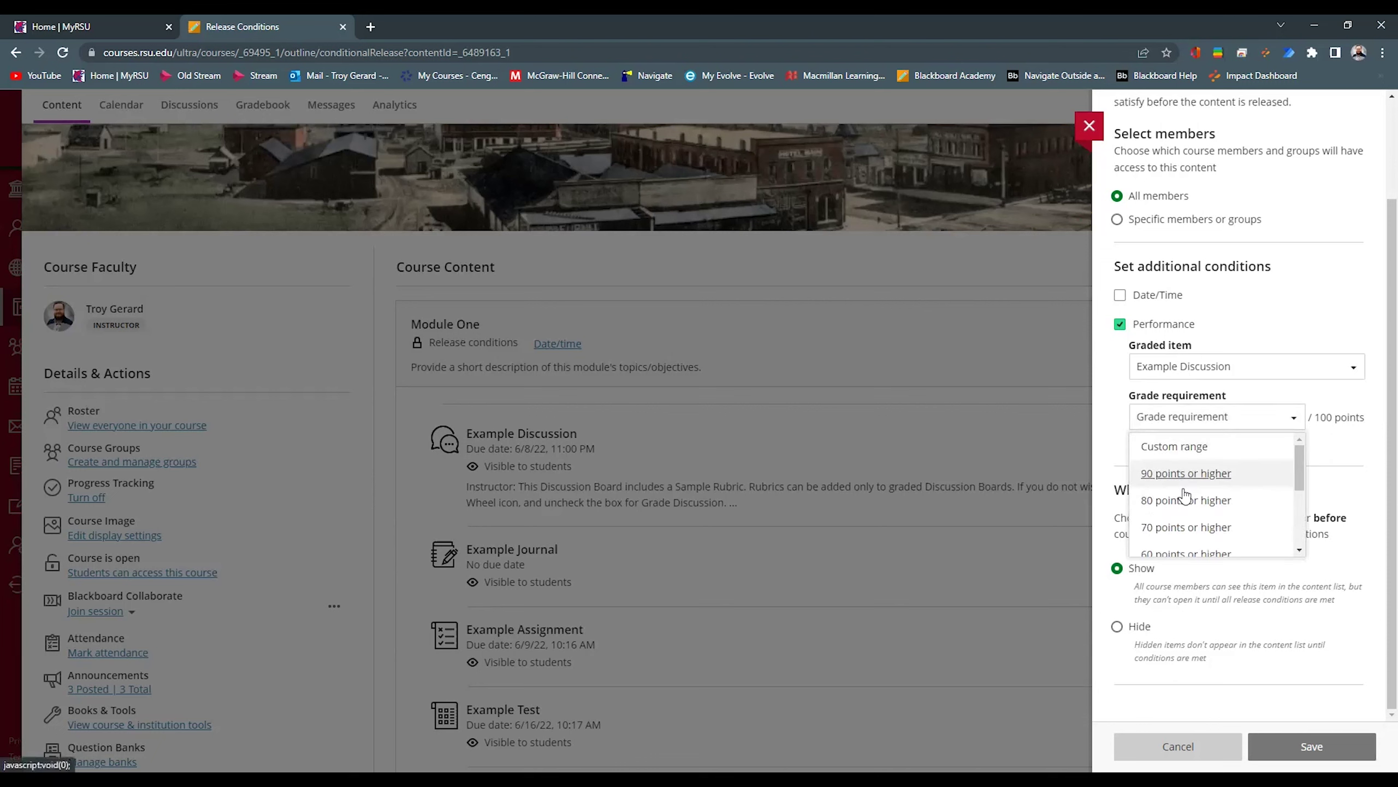
left_click(1187, 528)
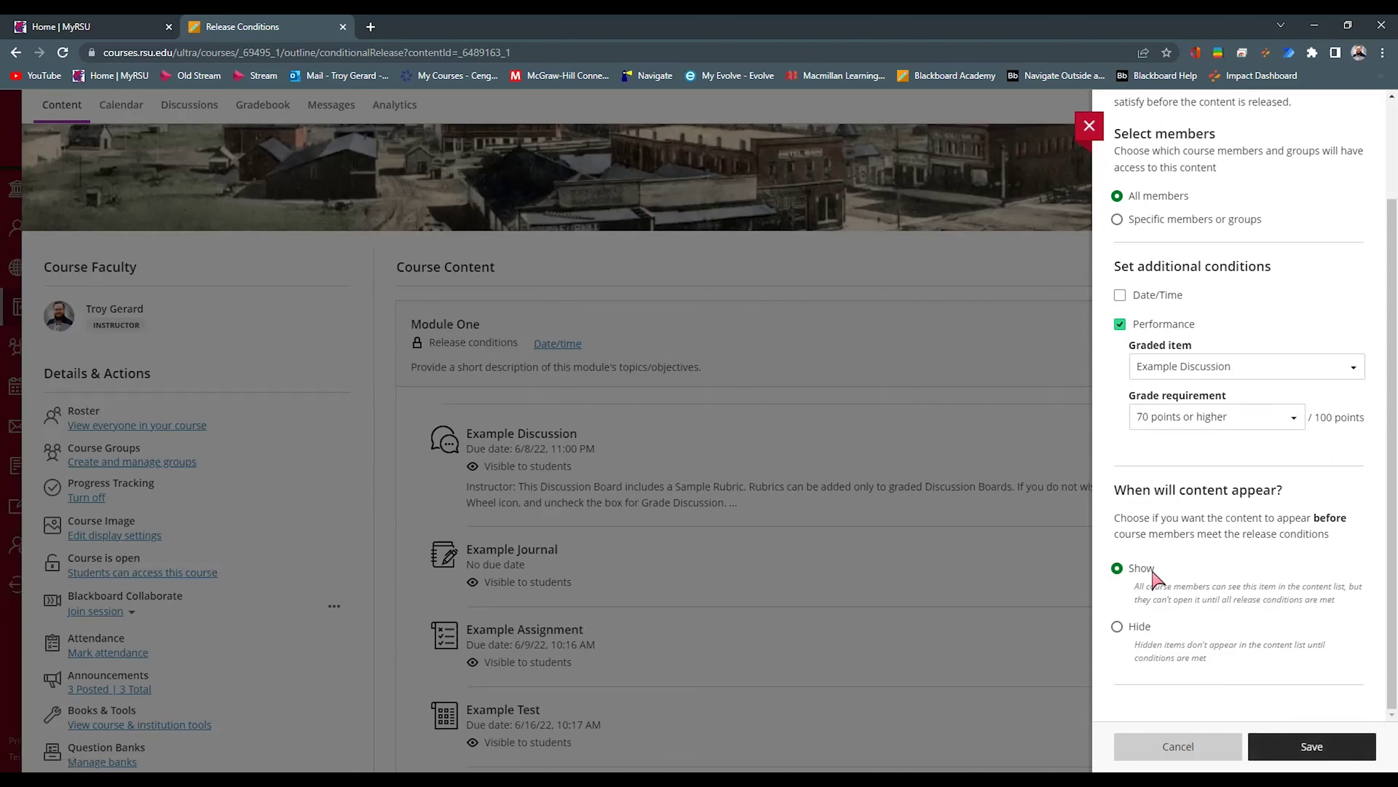
left_click(1316, 753)
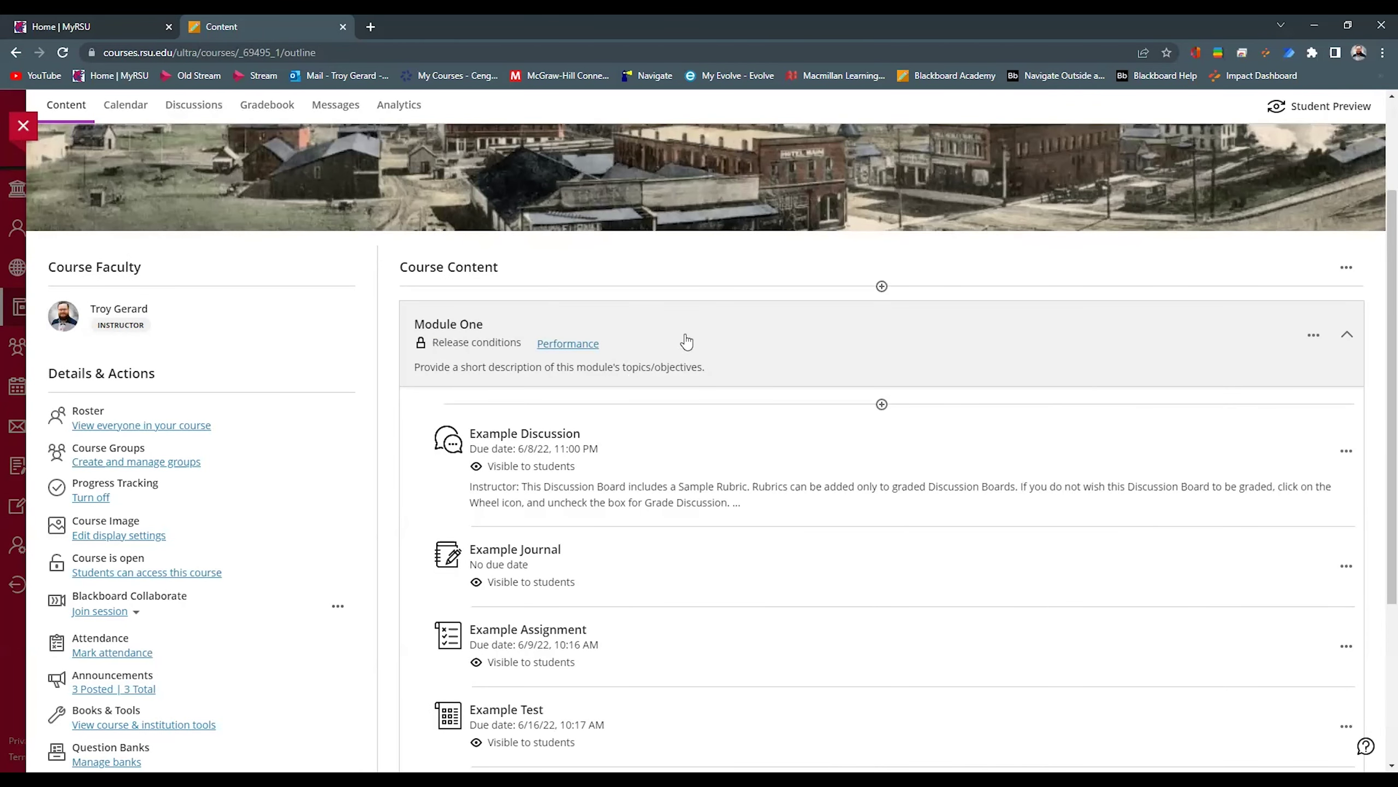
Remove the Performance condition from Module One, save the release conditions, and make the module visible to students.
mouse_move(567, 351)
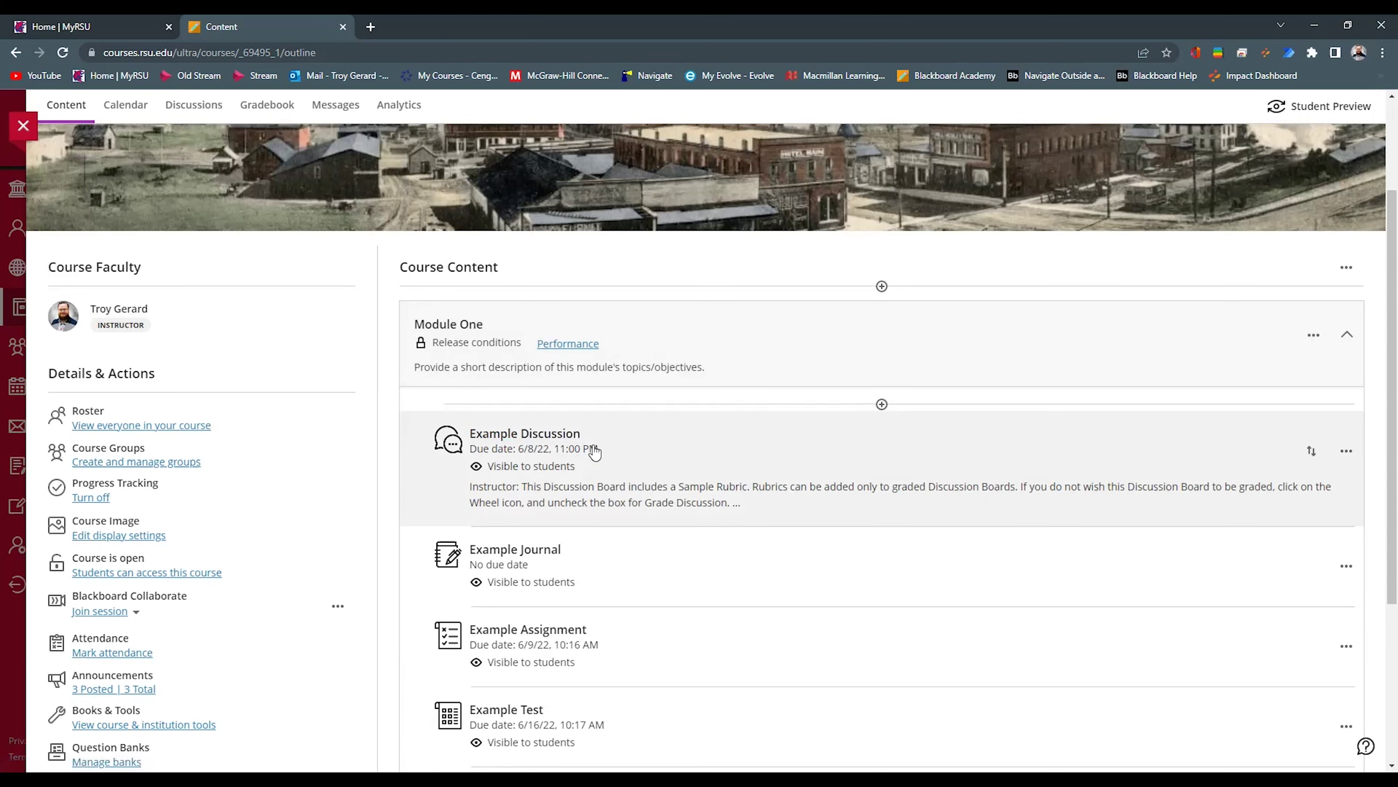
left_click_drag(1310, 455, 625, 388)
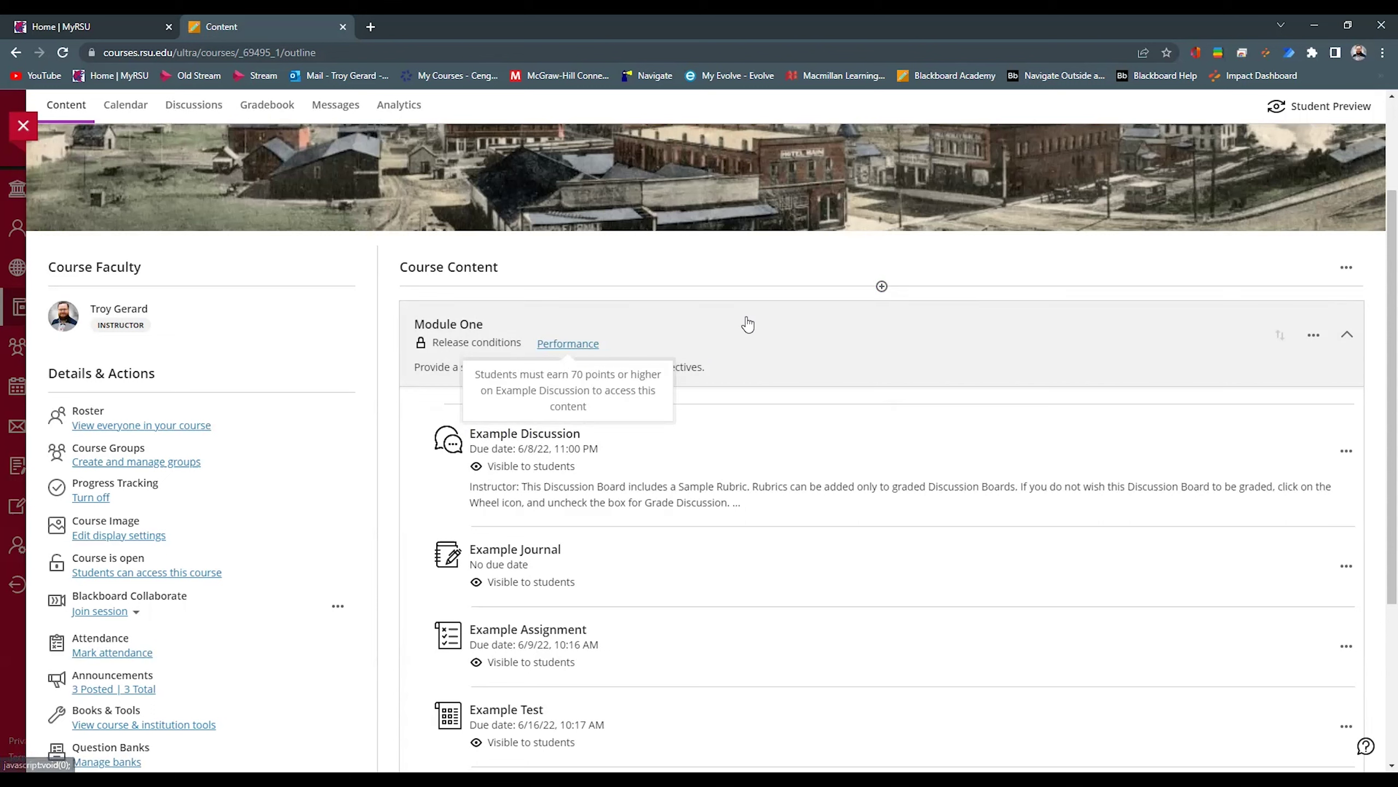
left_click(572, 351)
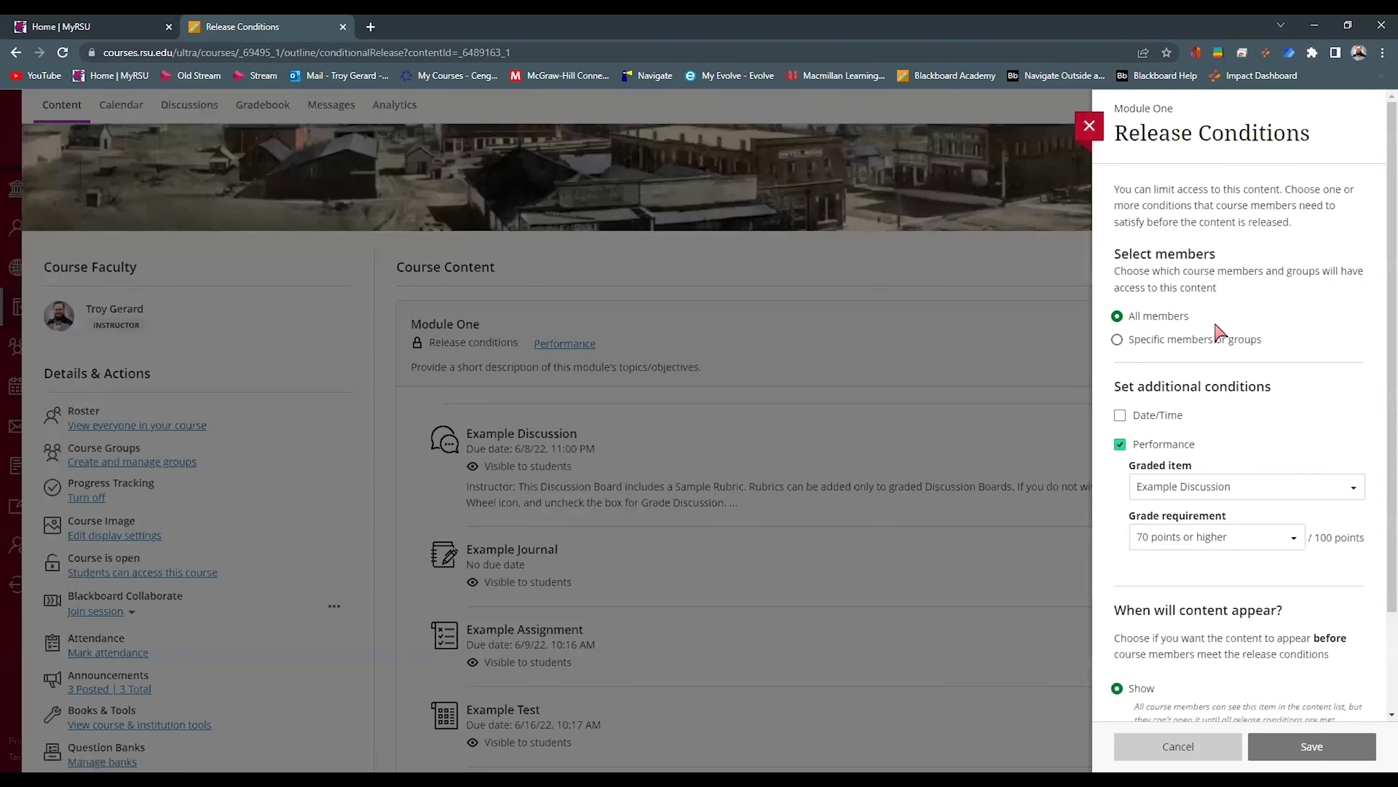
scroll(1142, 507, "down", 1)
left_click(1119, 357)
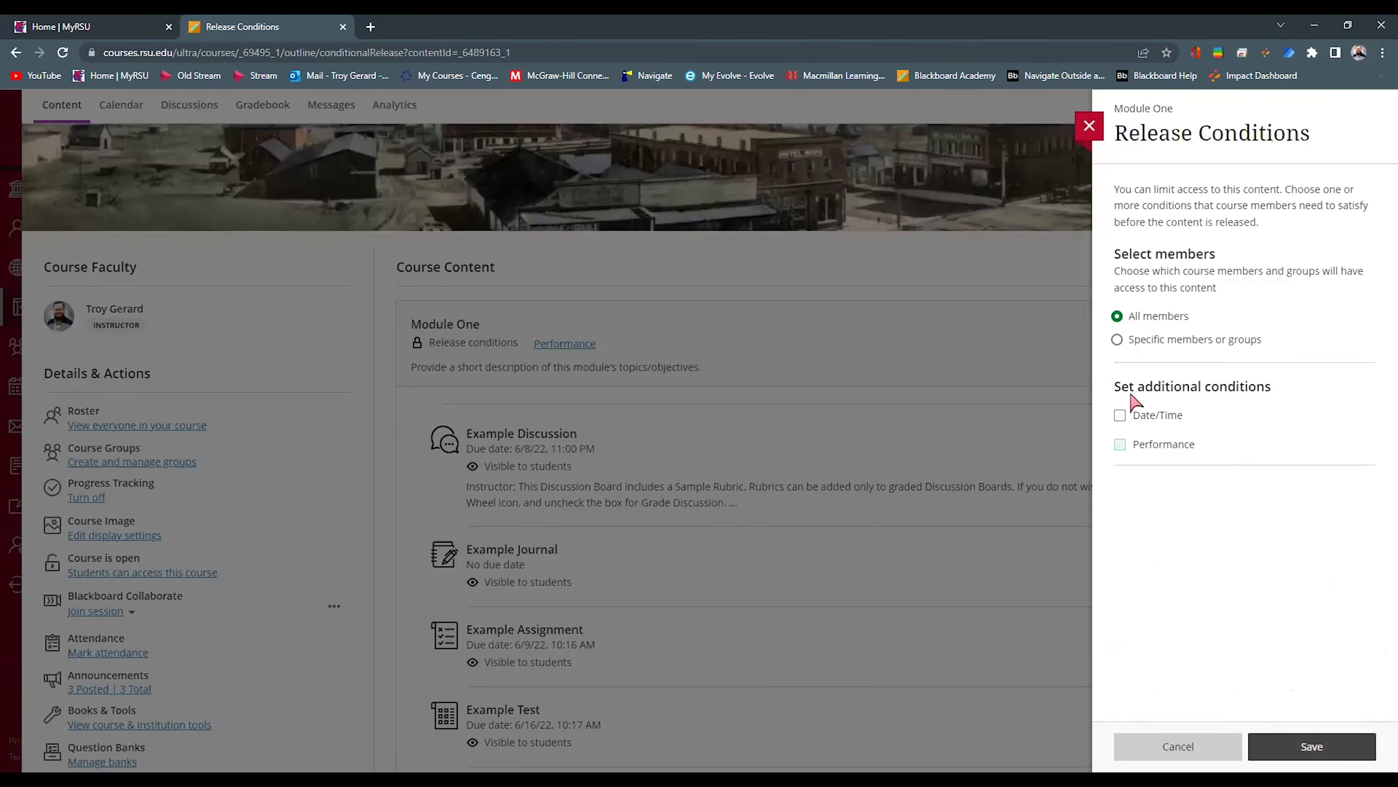
left_click(1288, 747)
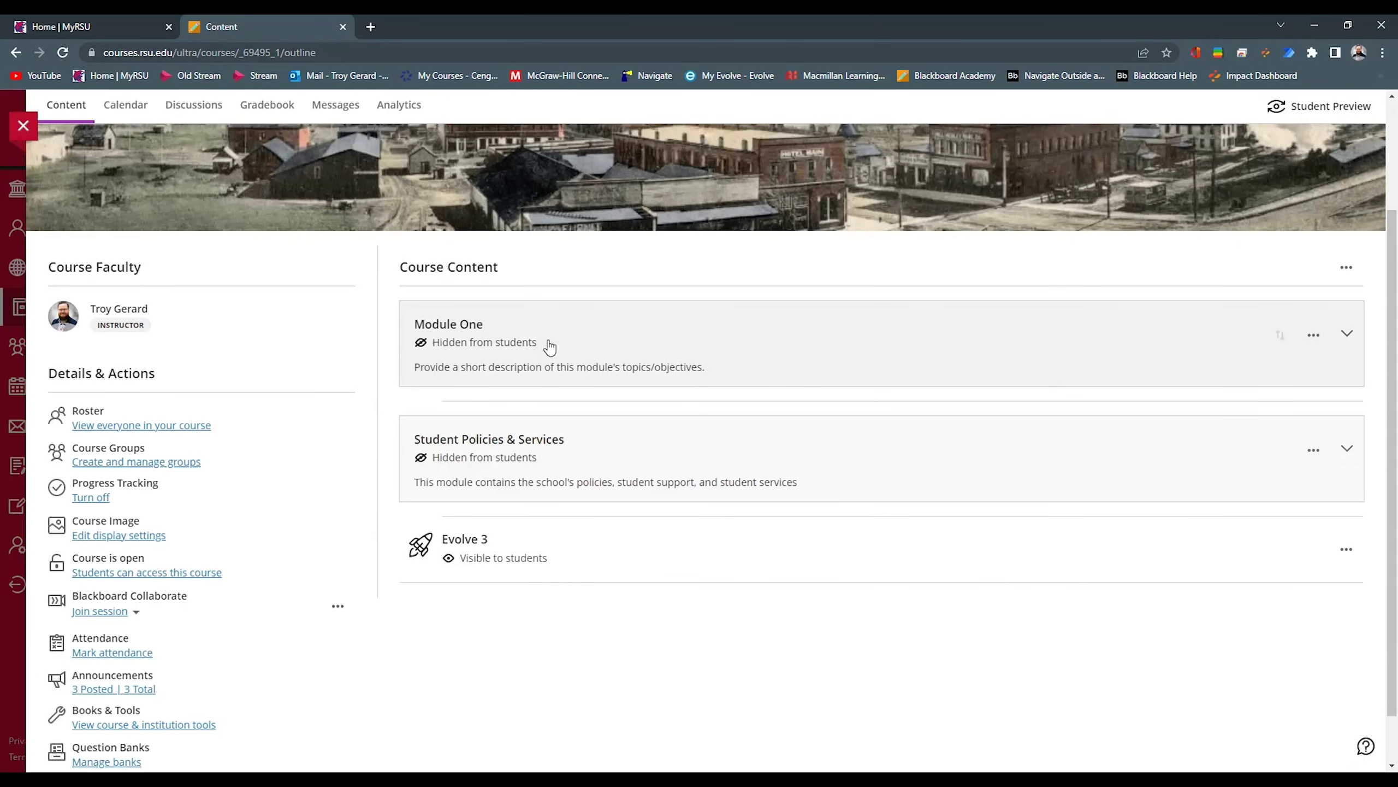
left_click(546, 351)
left_click(529, 363)
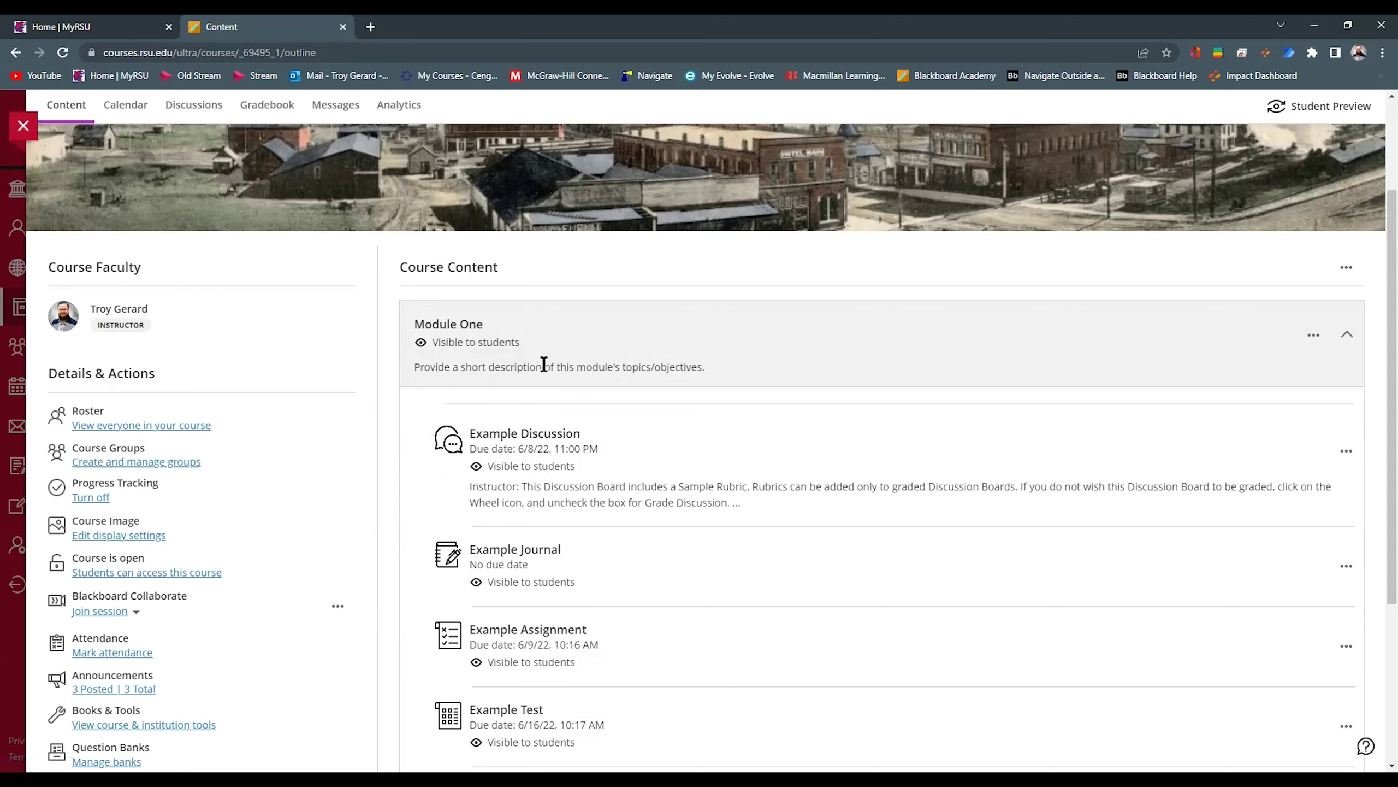
Open Example Discussion's release conditions and enable both the Date/Time and Performance conditions.
scroll(609, 390, "down", 1)
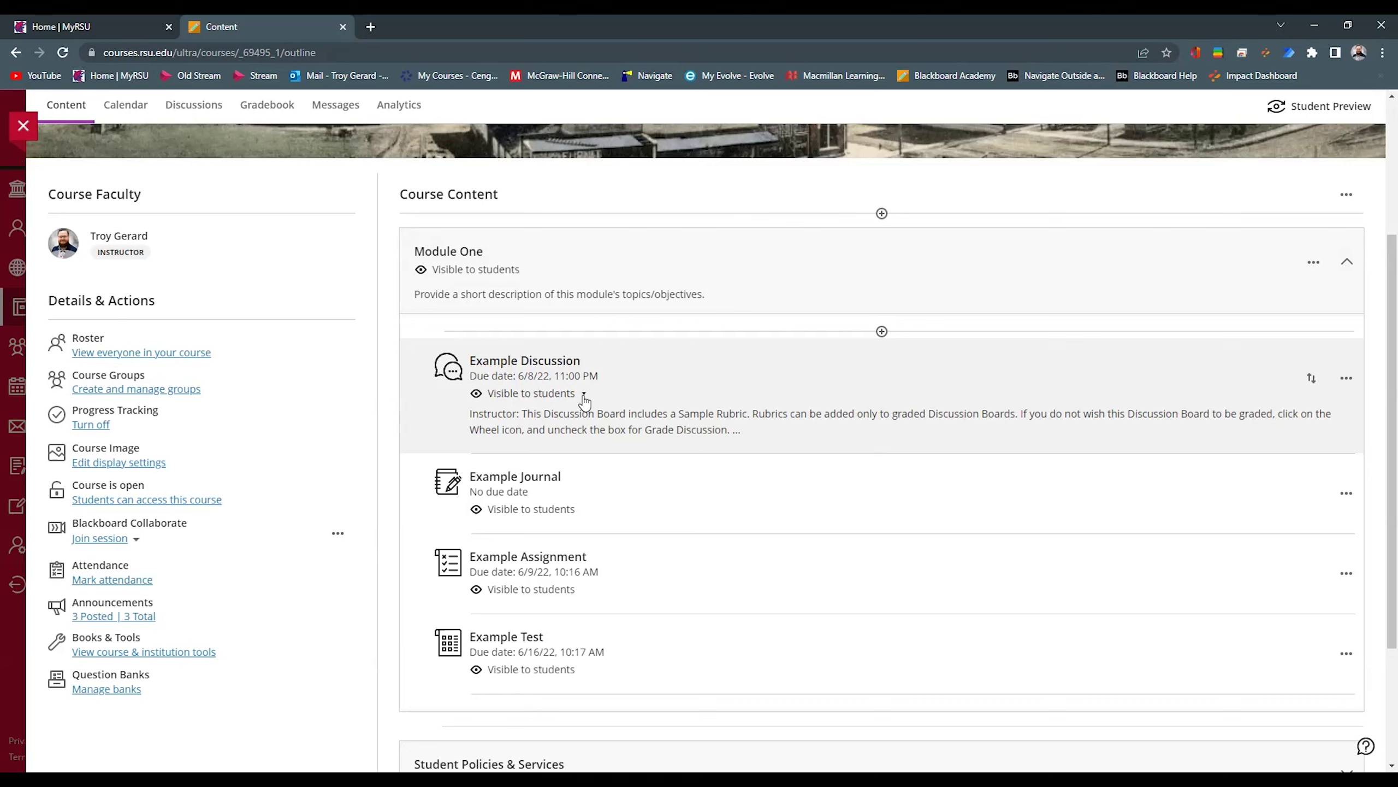
left_click(583, 394)
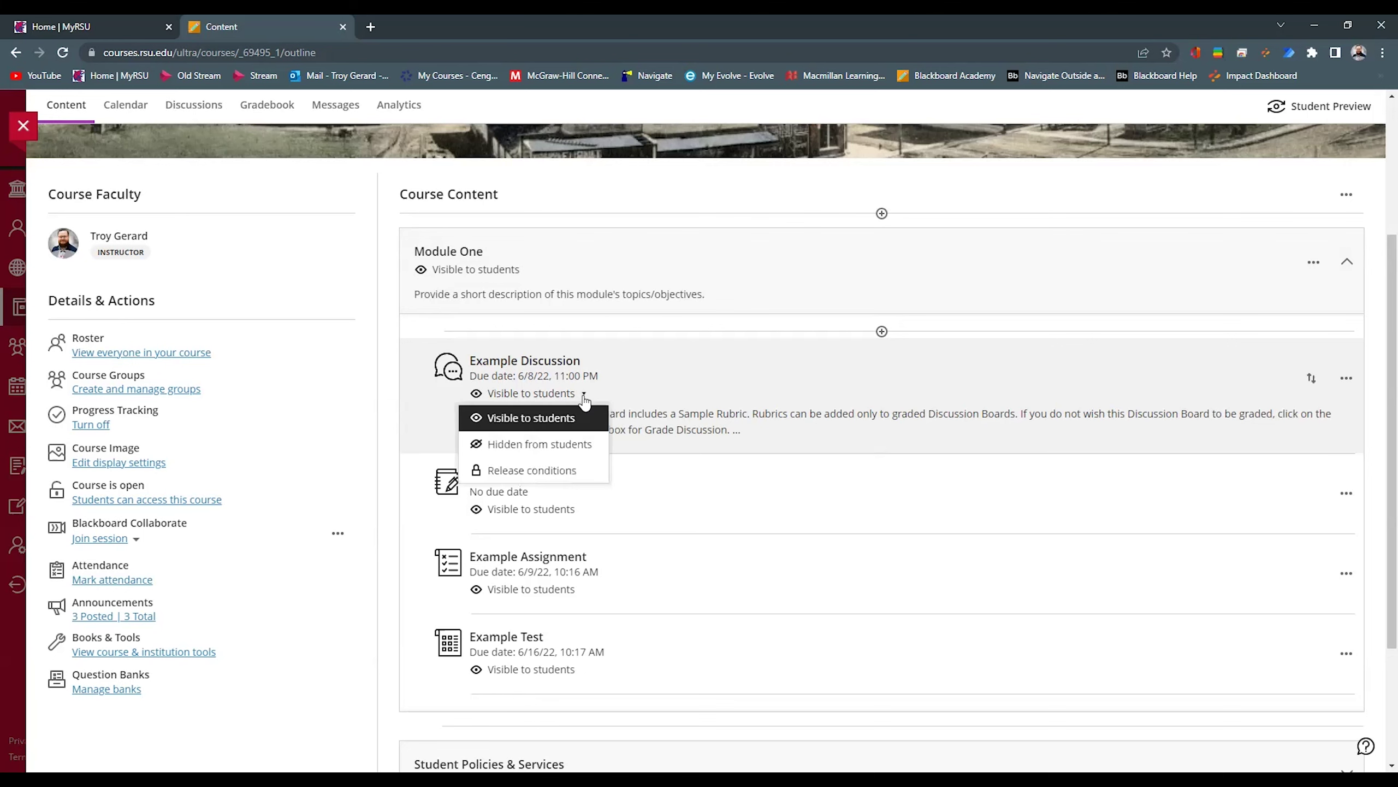
left_click(542, 475)
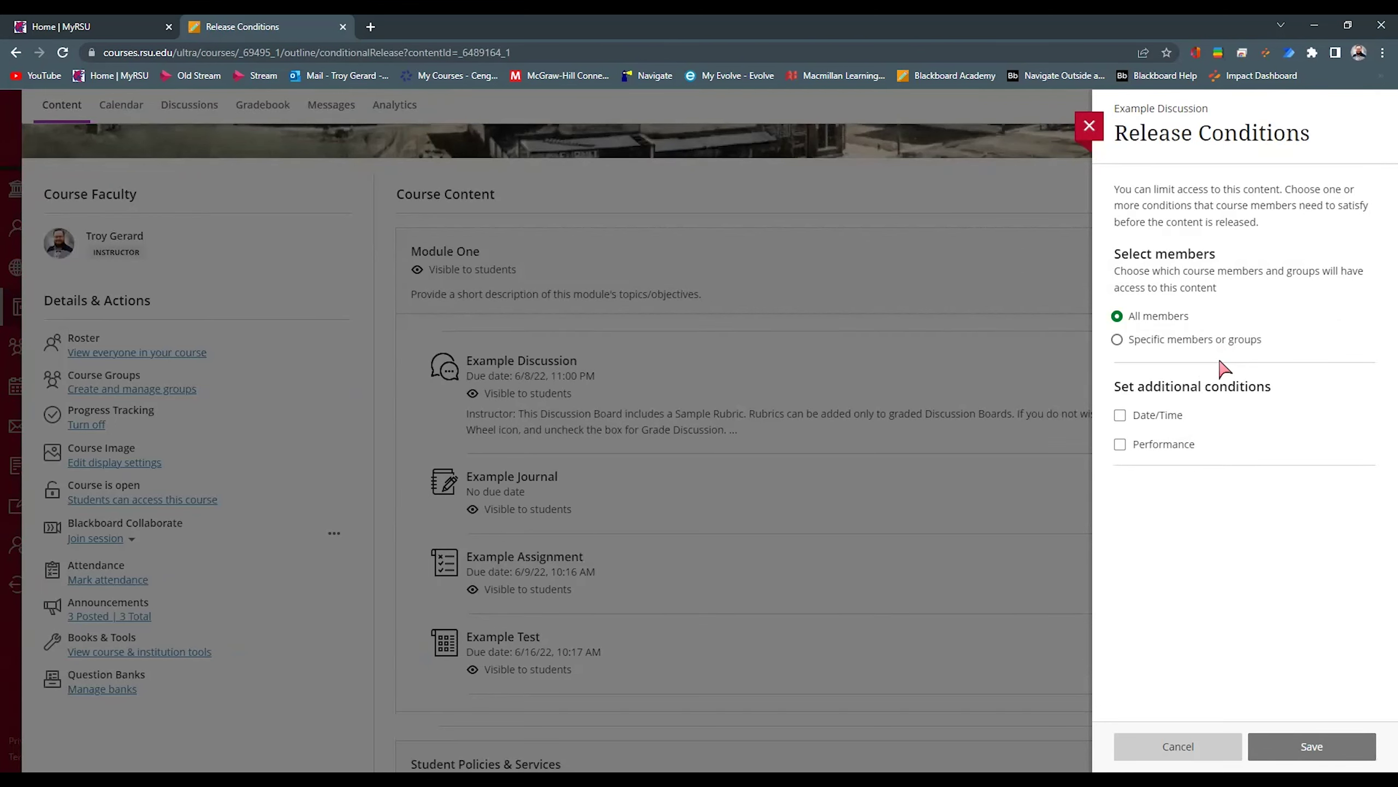
left_click(1183, 445)
left_click(1120, 417)
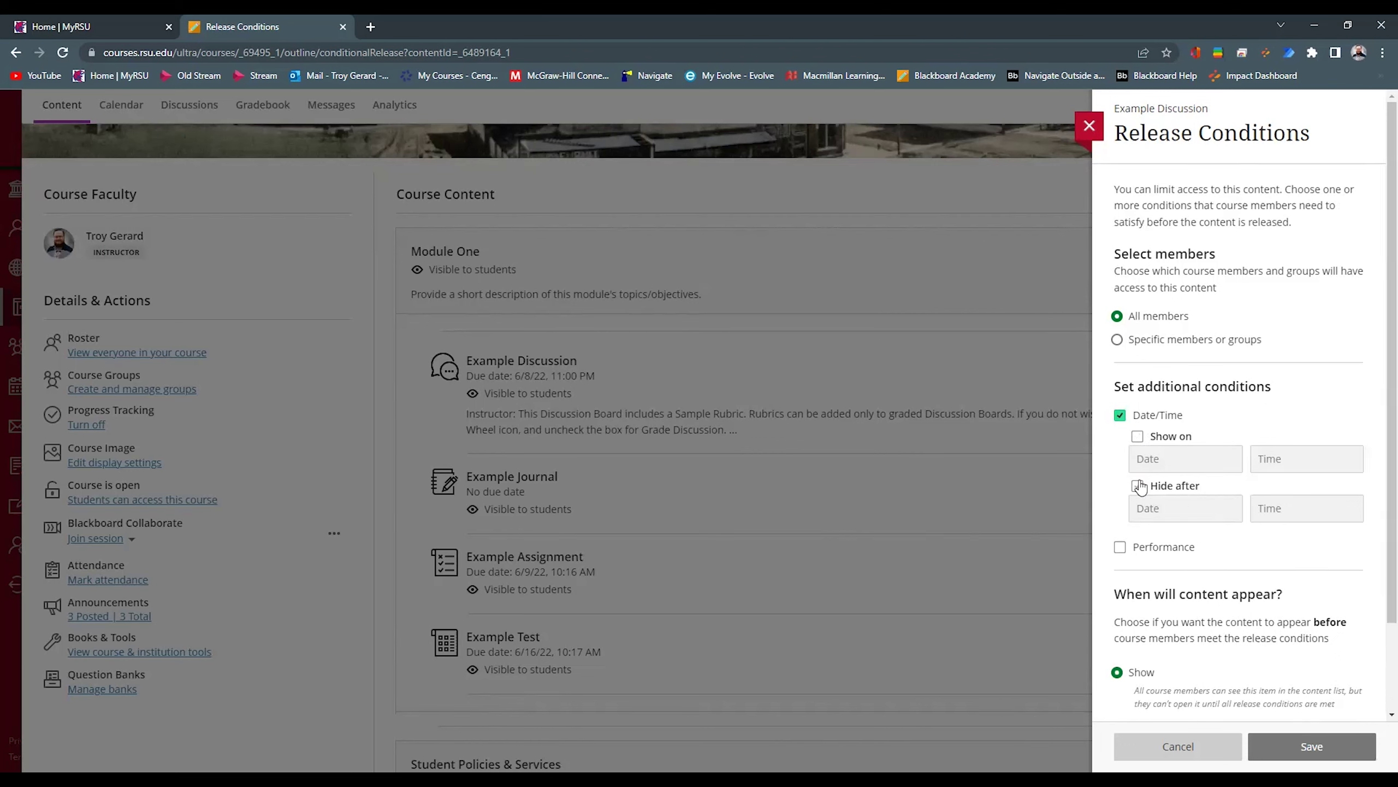
left_click(1120, 547)
Look through the graded items offered for Example Discussion's Performance condition, and discard its release condition changes.
scroll(1194, 562, "down", 3)
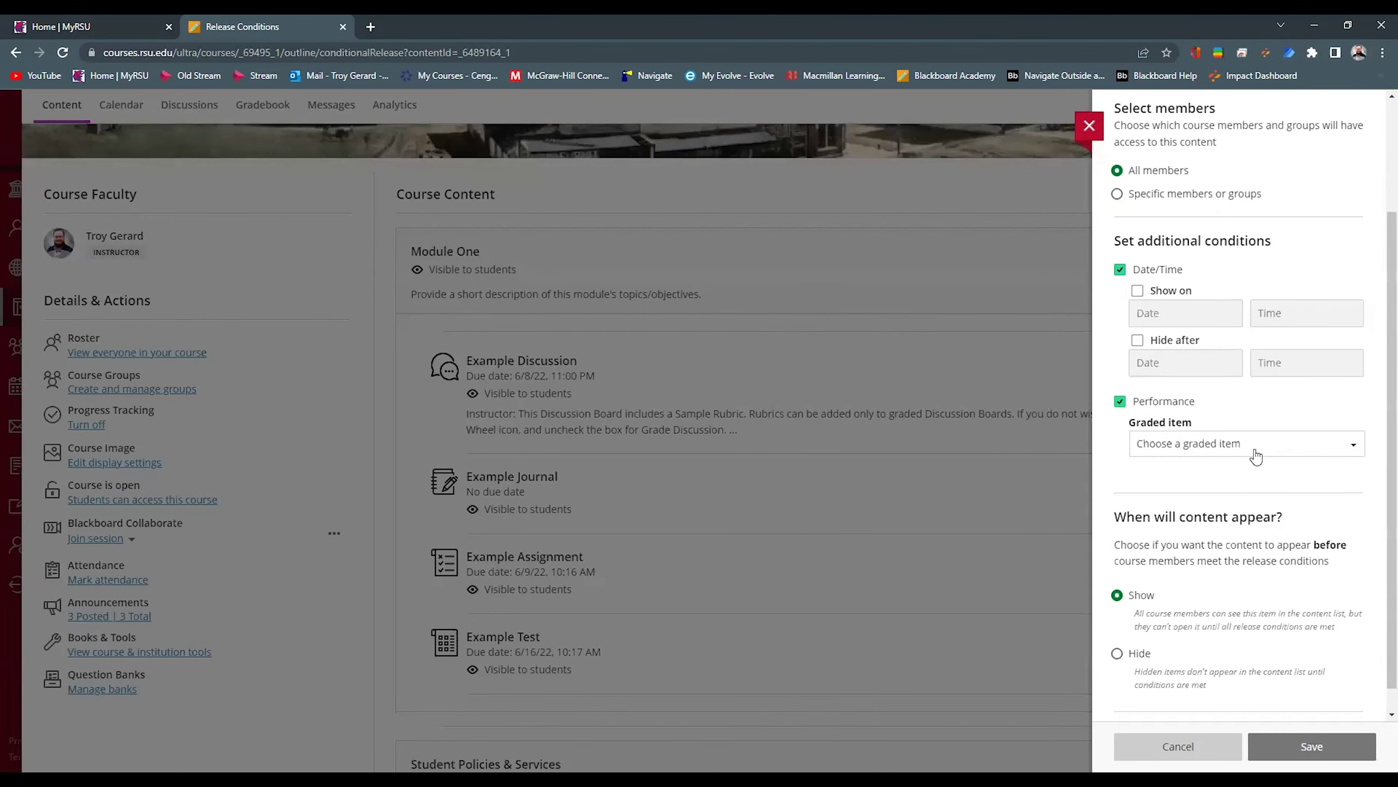
left_click(1247, 446)
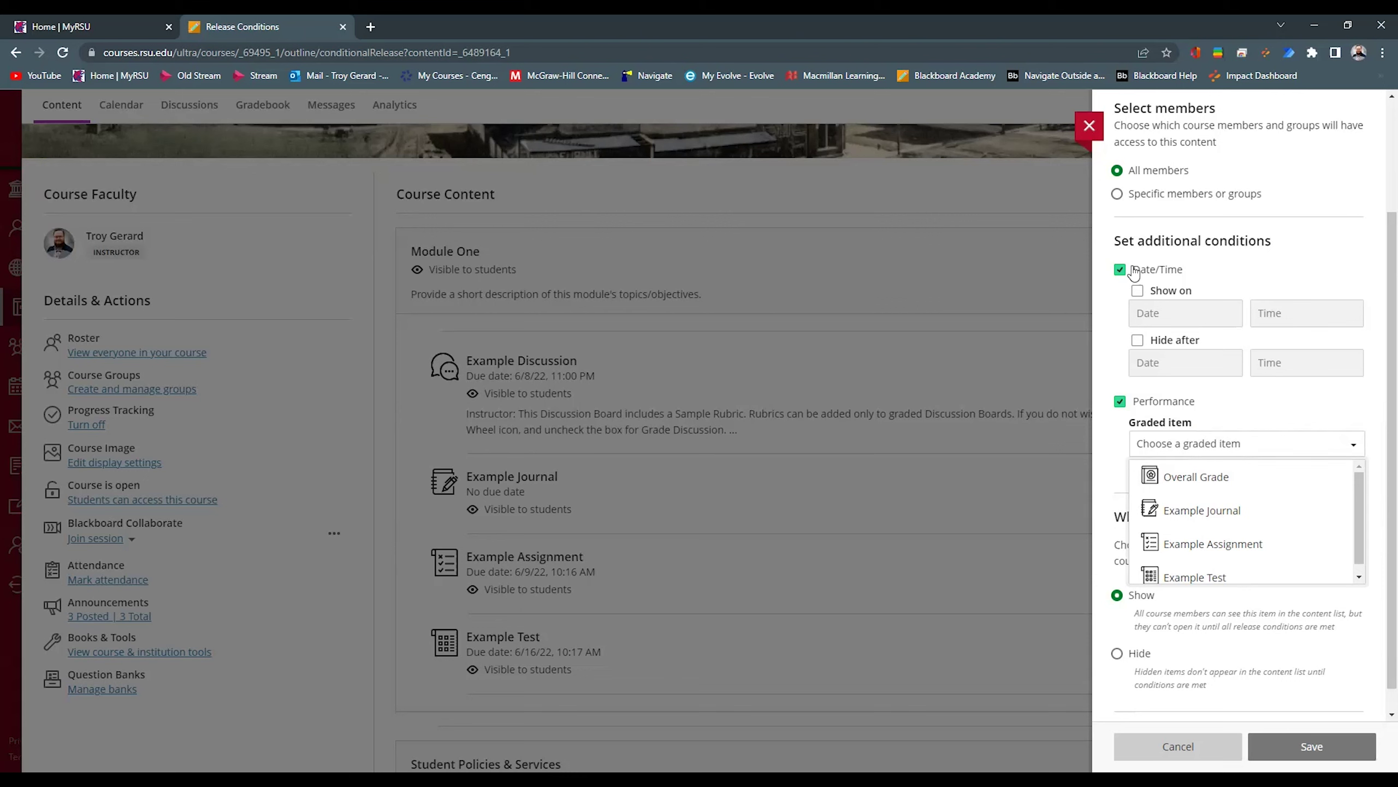
left_click(1119, 407)
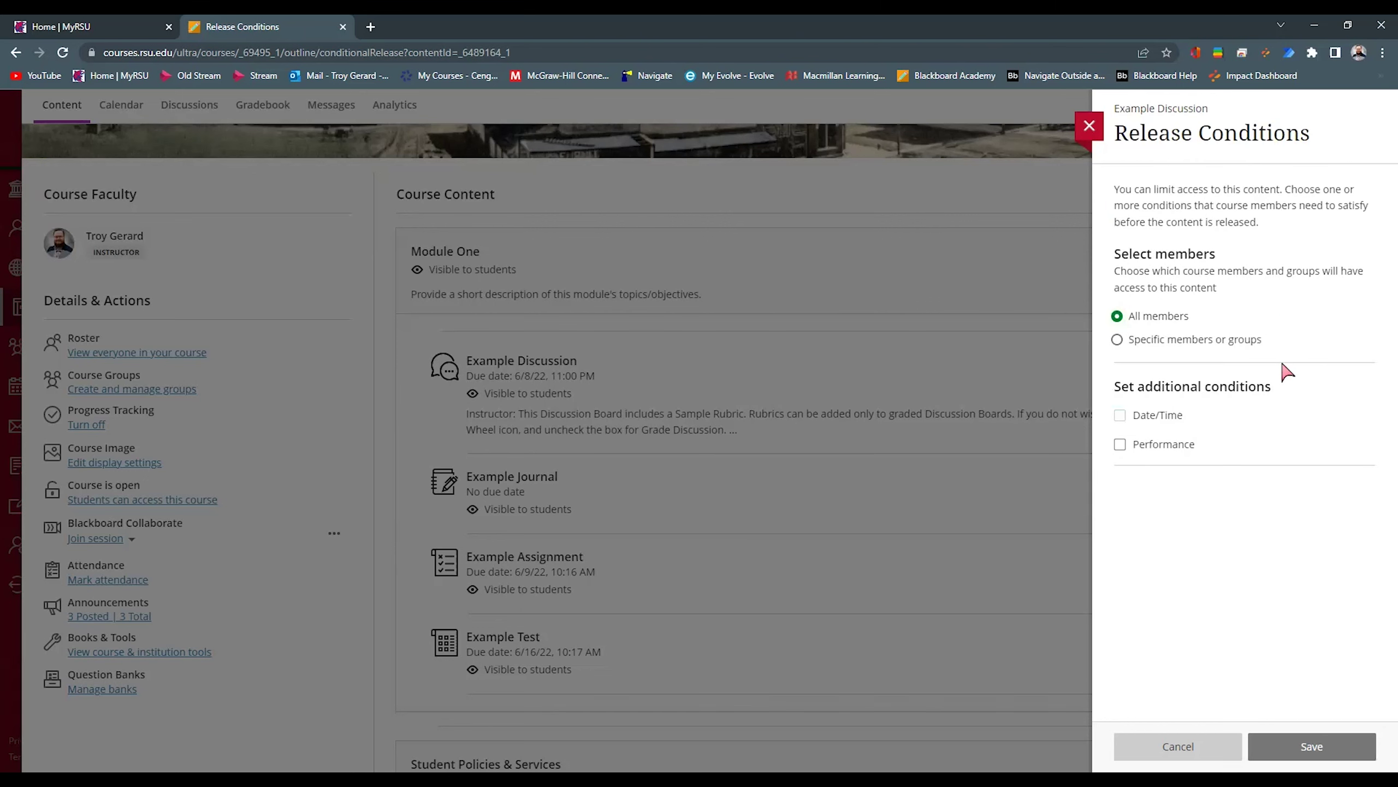
left_click(1179, 746)
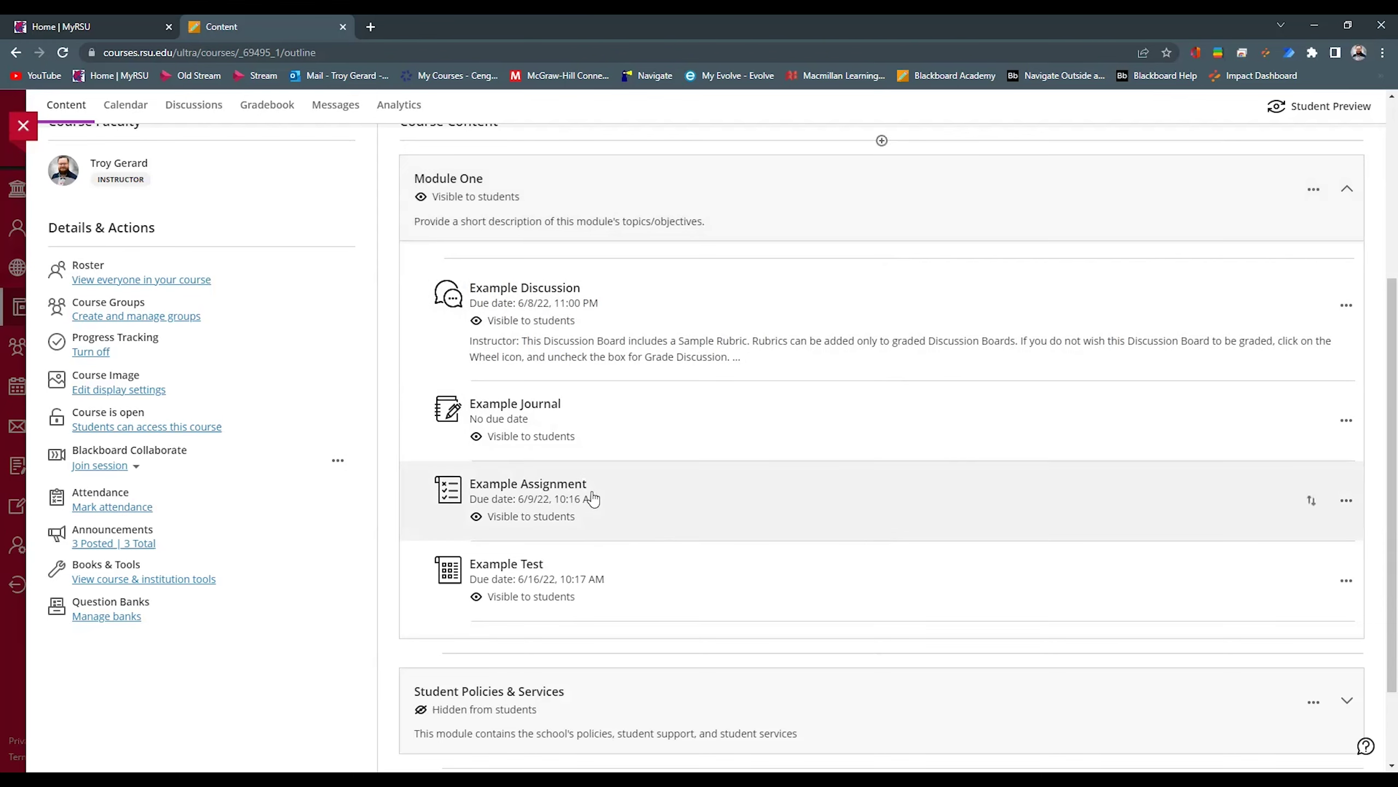
Open Example Test's release conditions and try a Date/Time condition that shows it on 7/1/22.
left_click(579, 598)
left_click(533, 672)
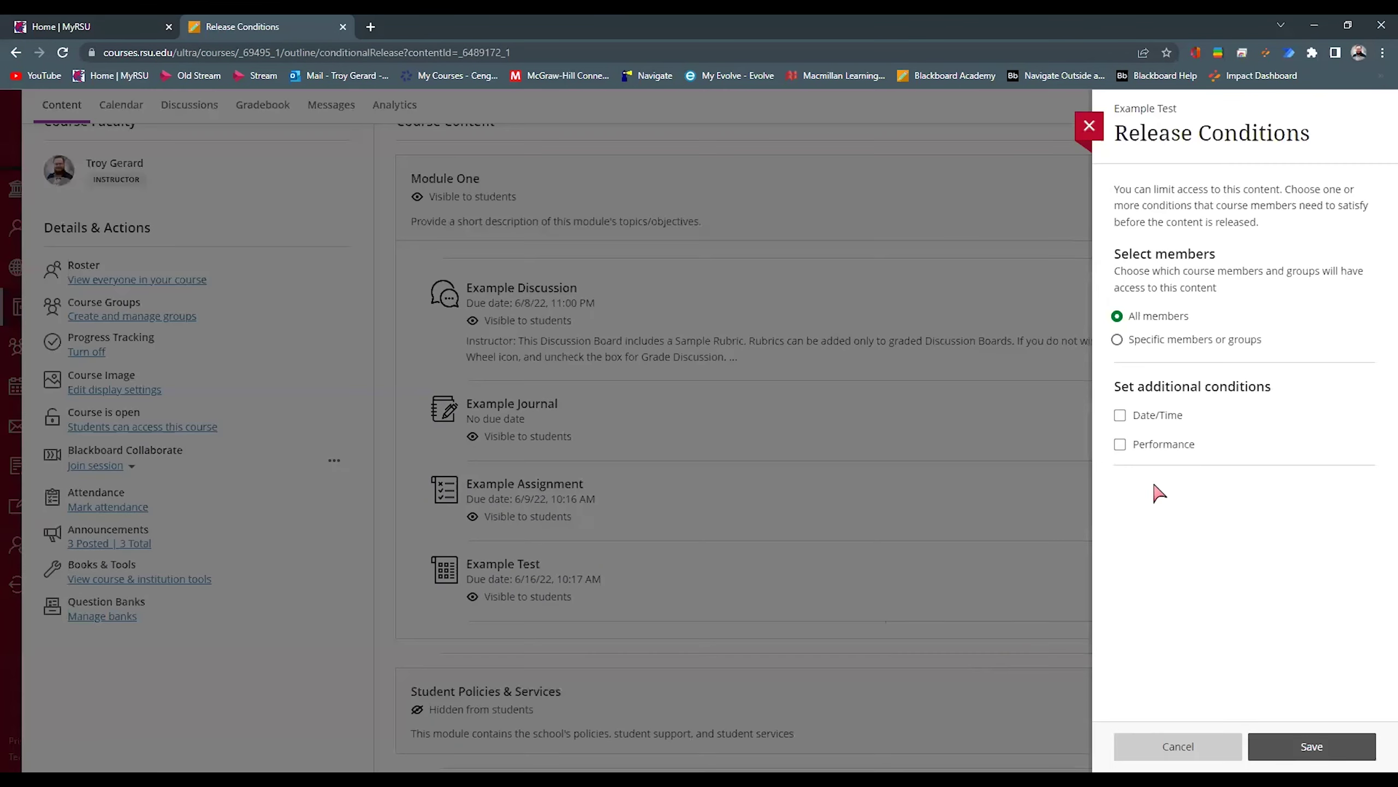
left_click(1120, 416)
left_click(1138, 436)
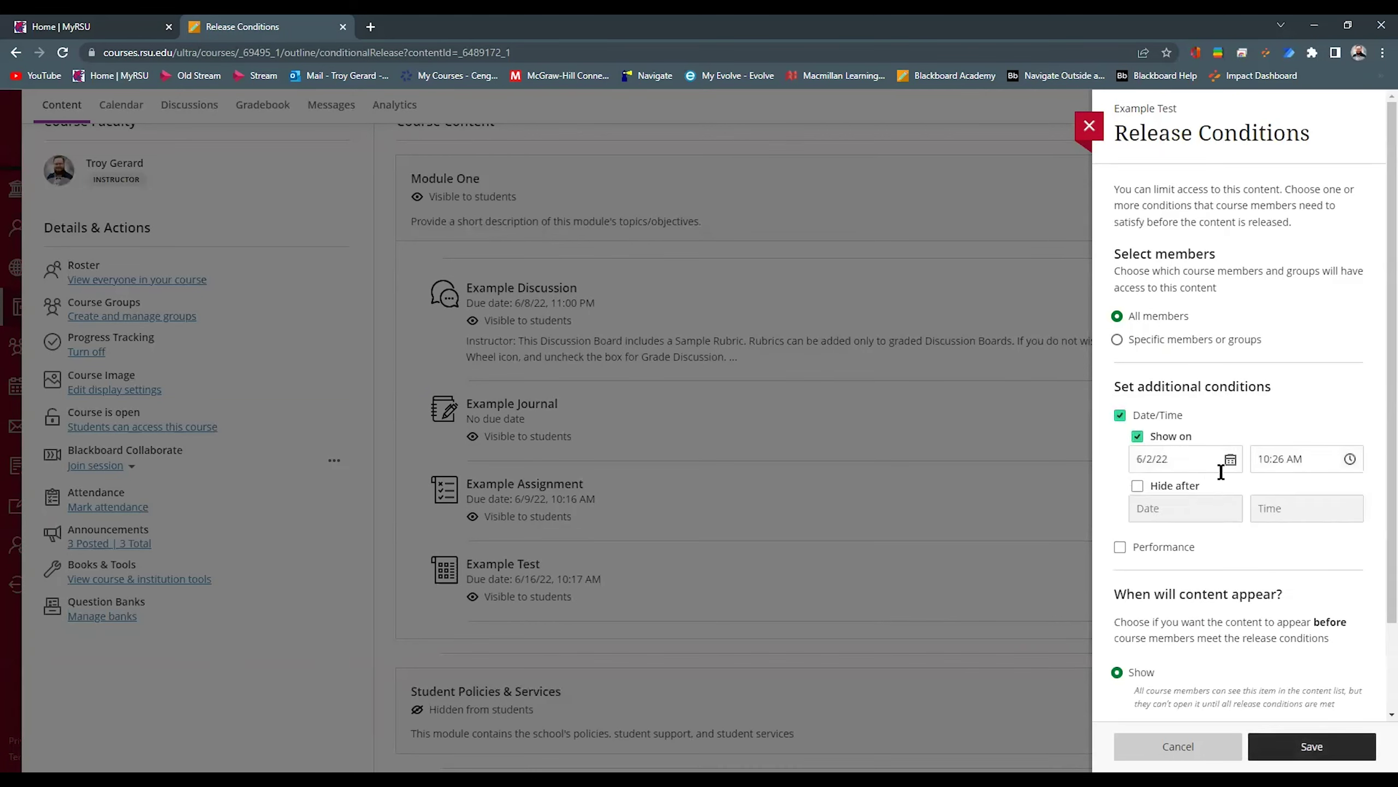
left_click(1231, 459)
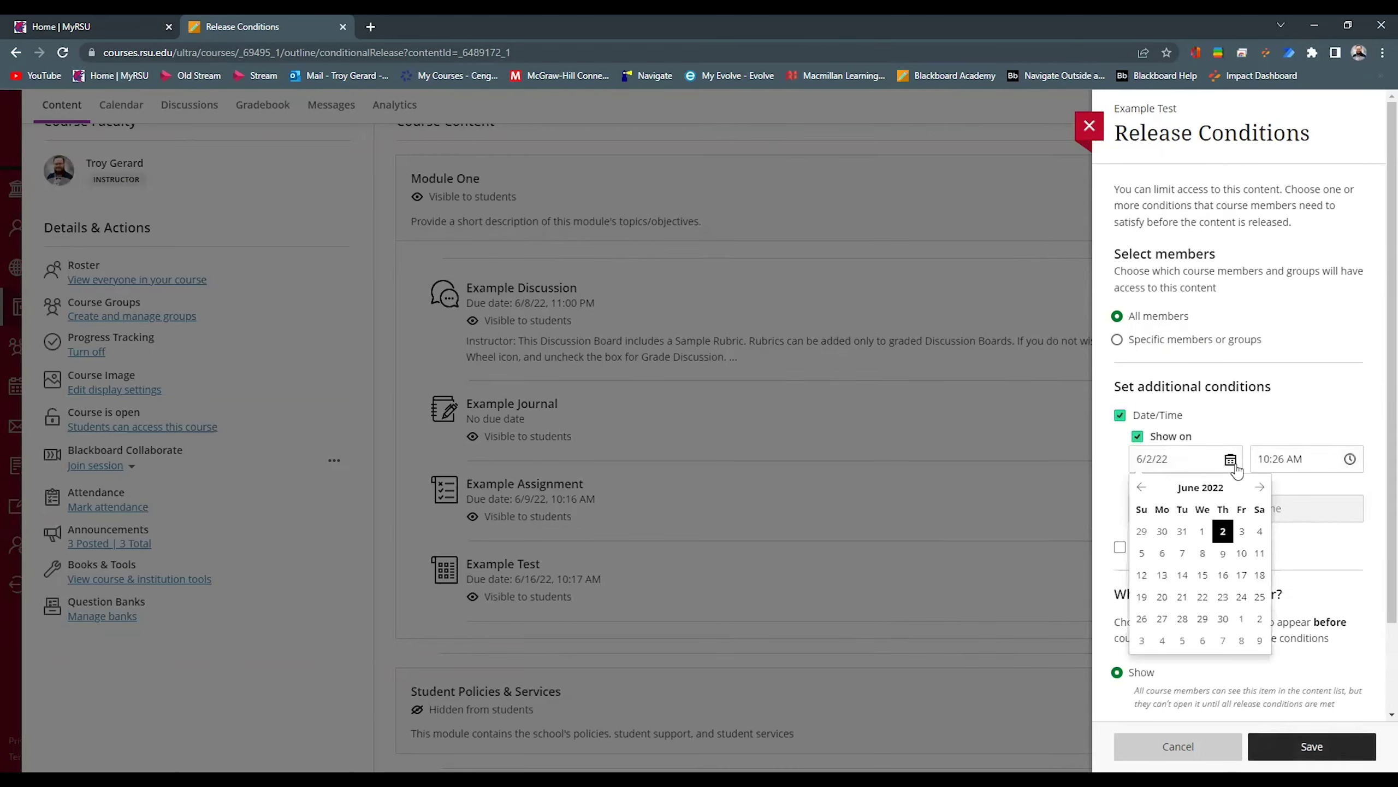
left_click(1237, 619)
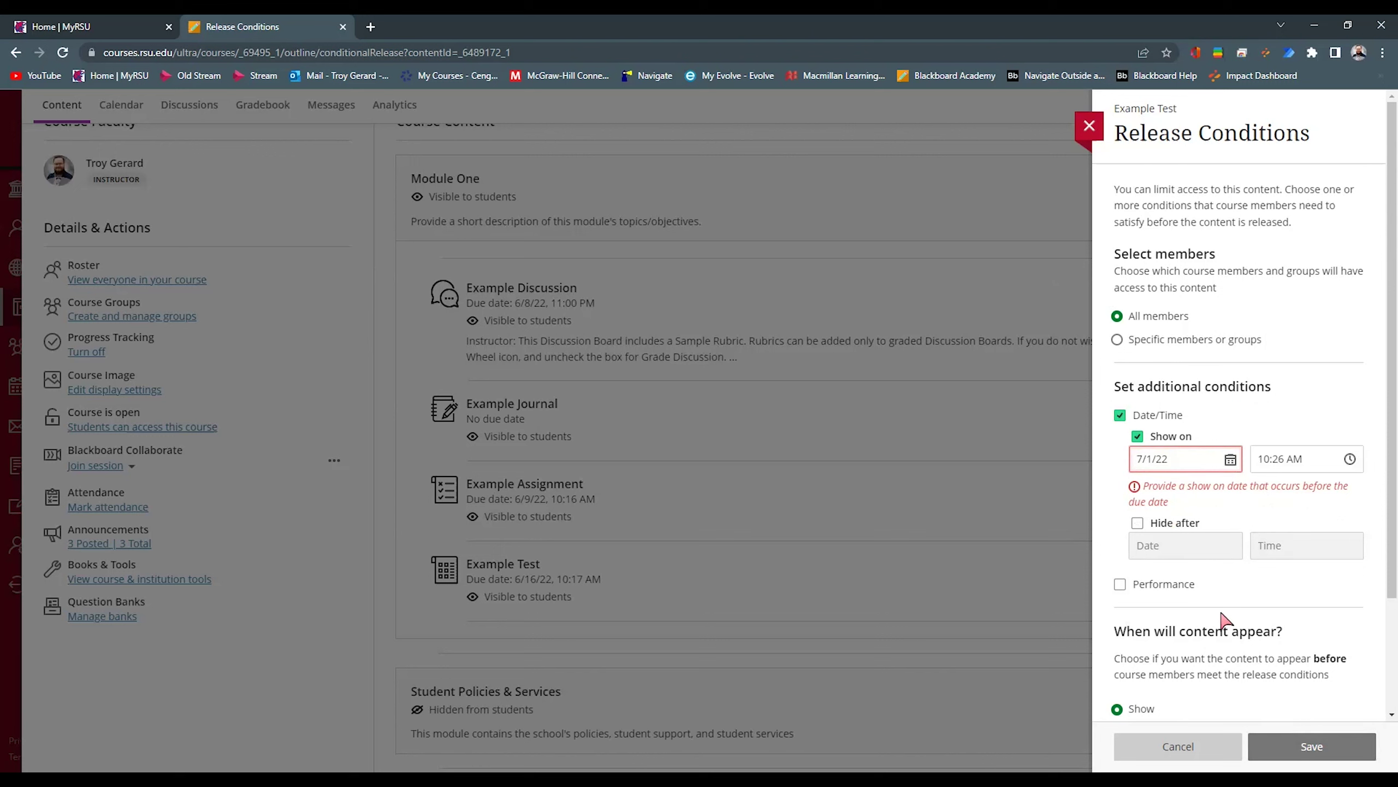
Remove the Date/Time condition from Example Test and save its release conditions.
left_click(1120, 415)
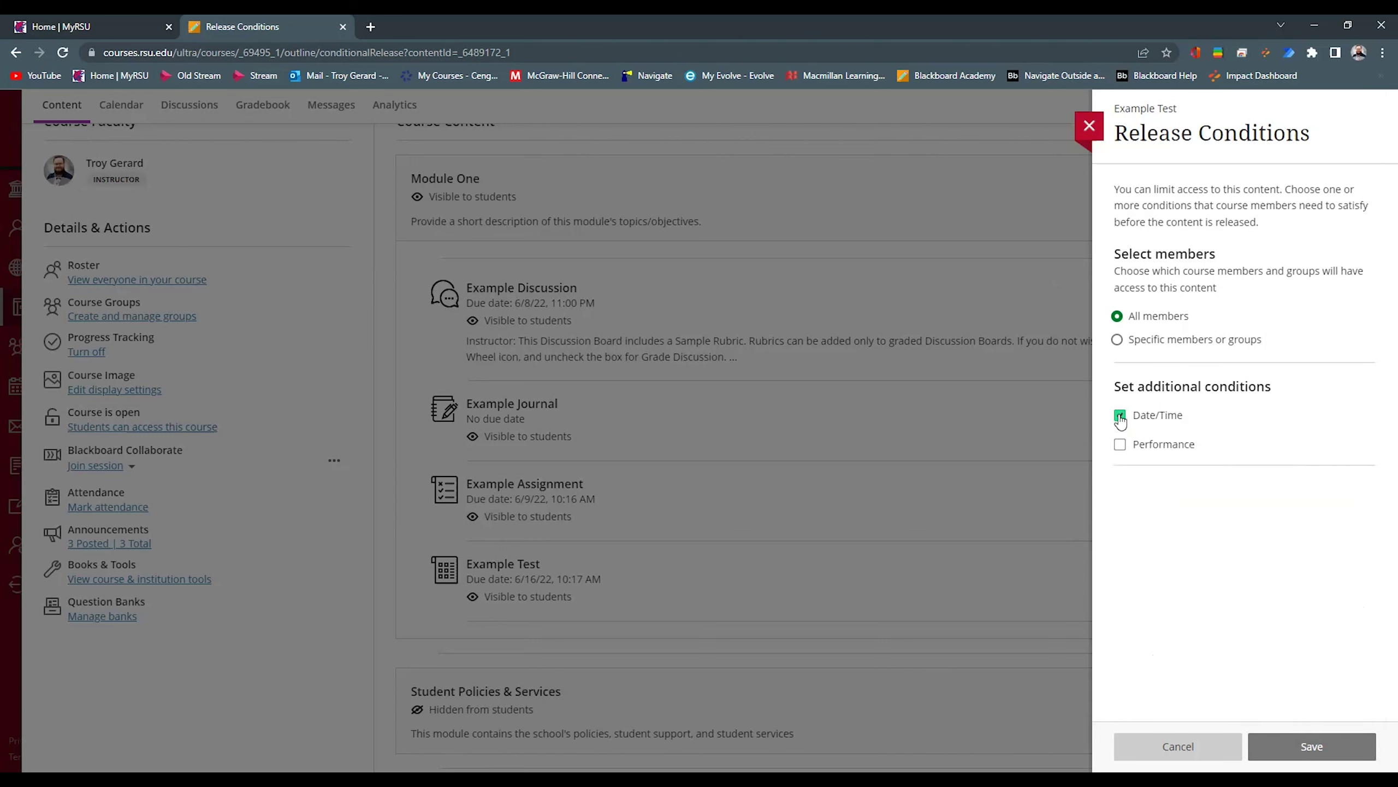
left_click(1284, 744)
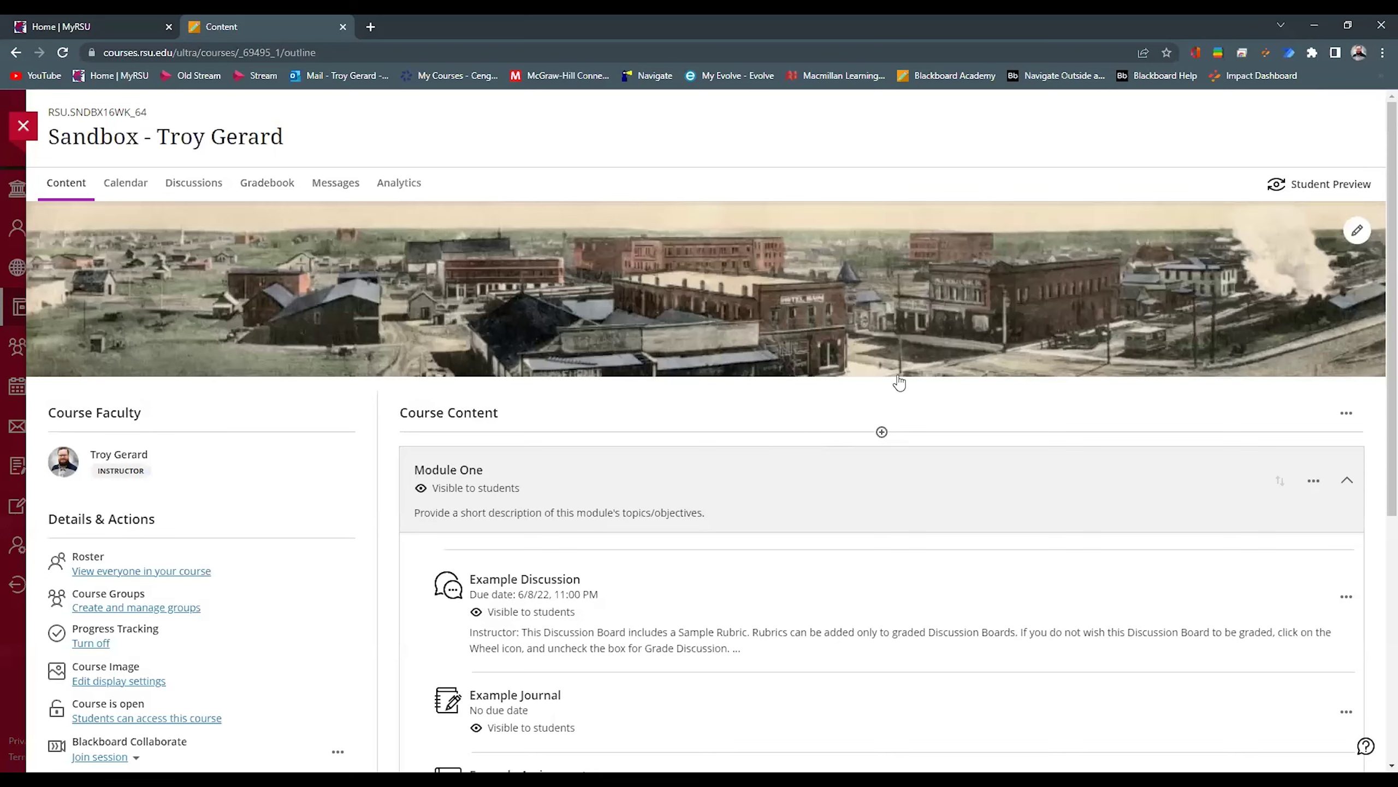
Collapse Module One in the course content and open the course Gradebook.
scroll(782, 430, "down", 3)
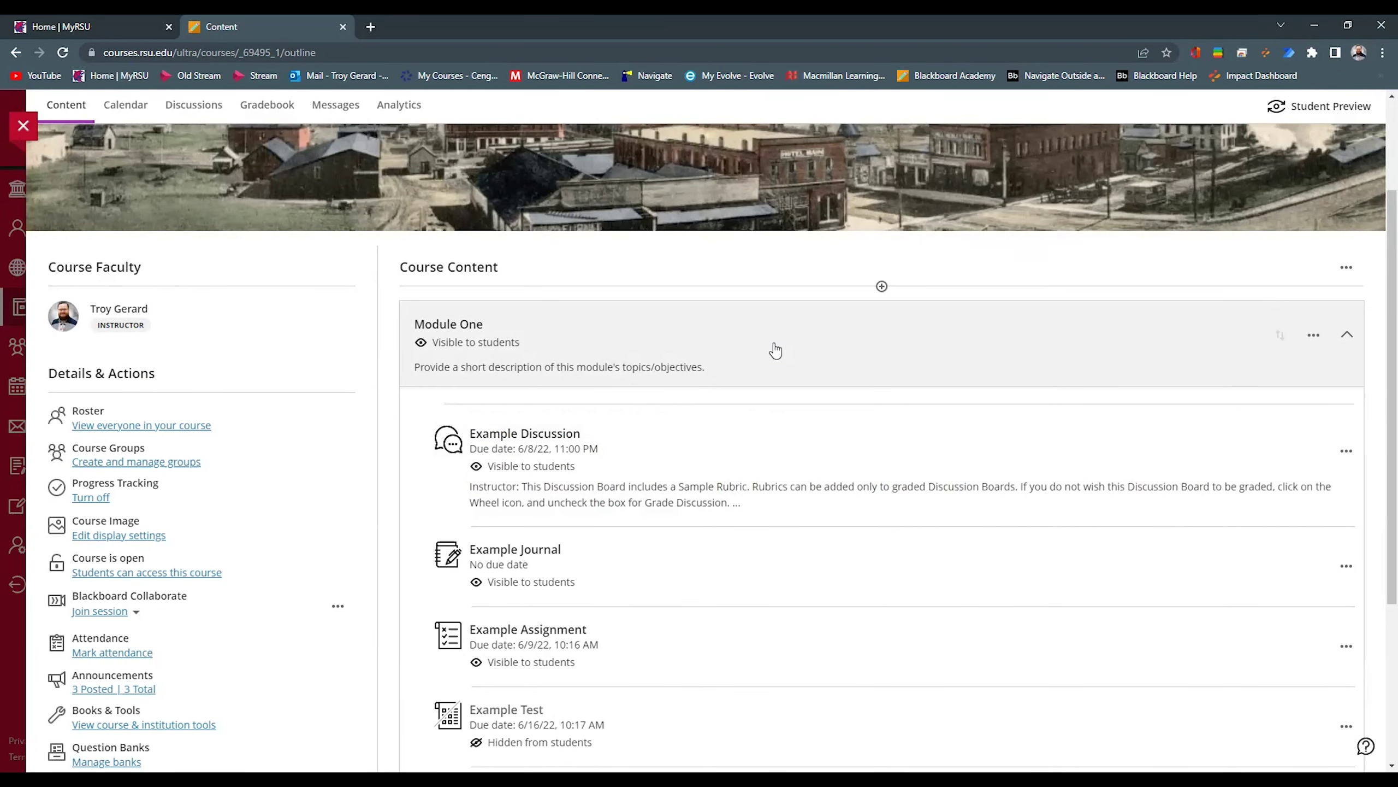
left_click(775, 350)
scroll(611, 409, "up", 3)
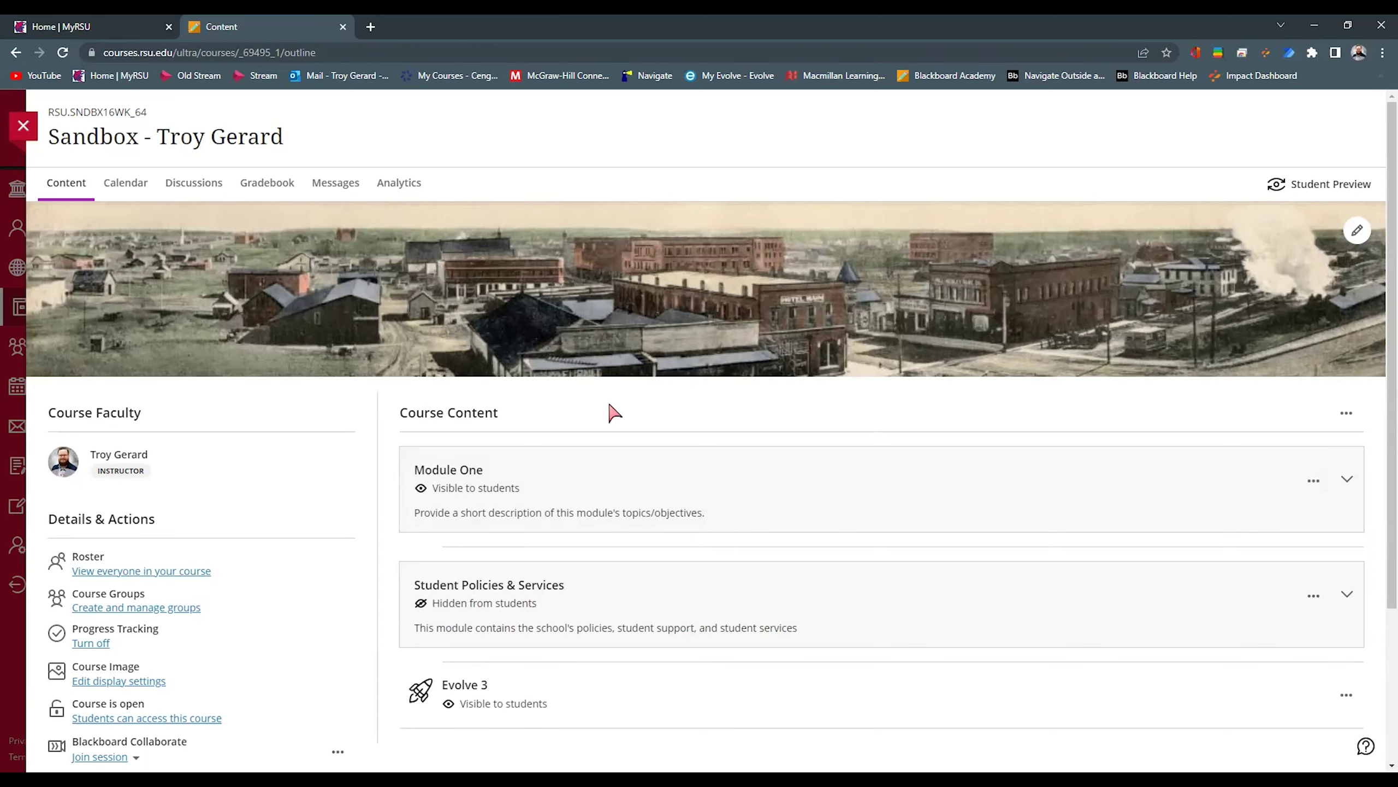
left_click(263, 184)
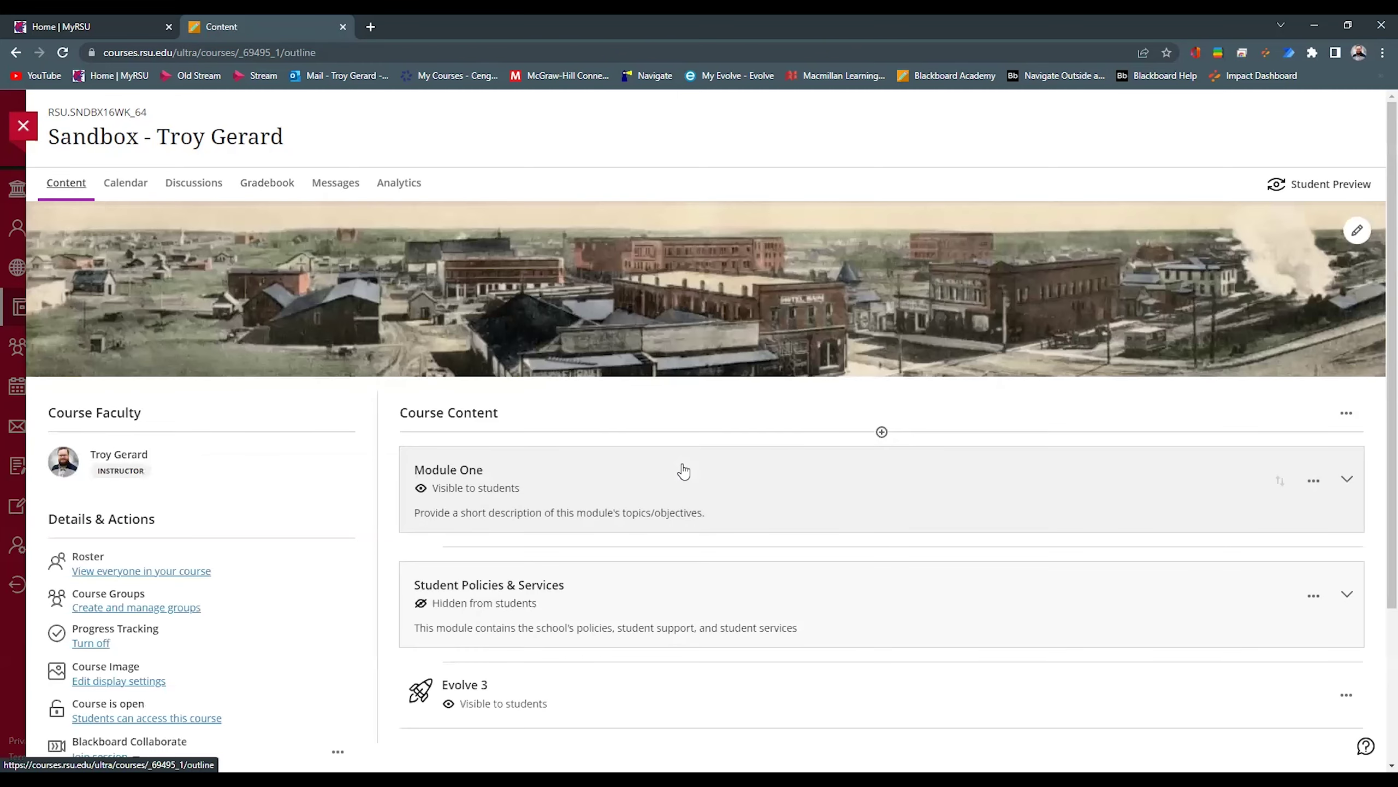
Expand Module One in the course content and check the due dates and visibility of its items.
left_click(683, 471)
scroll(685, 524, "down", 3)
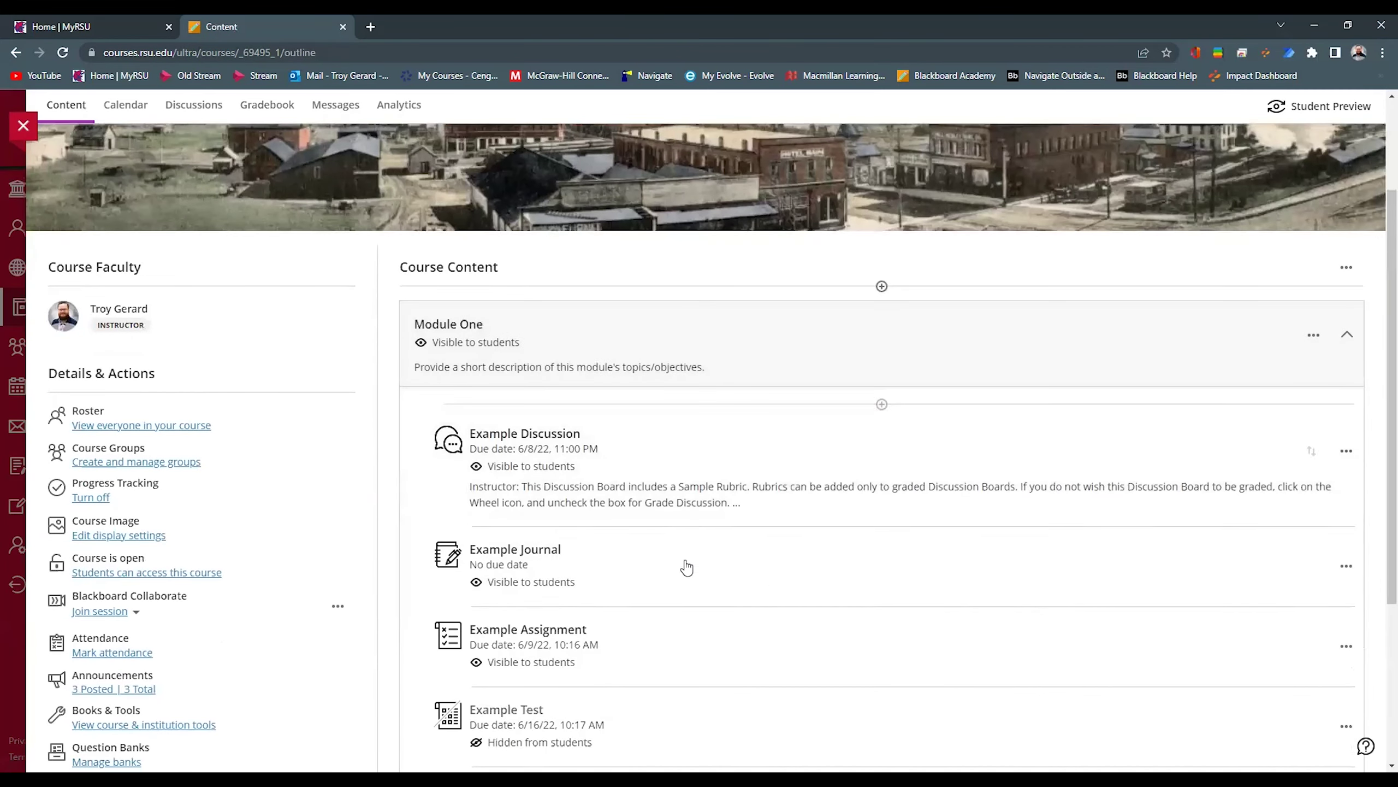
scroll(686, 567, "down", 1)
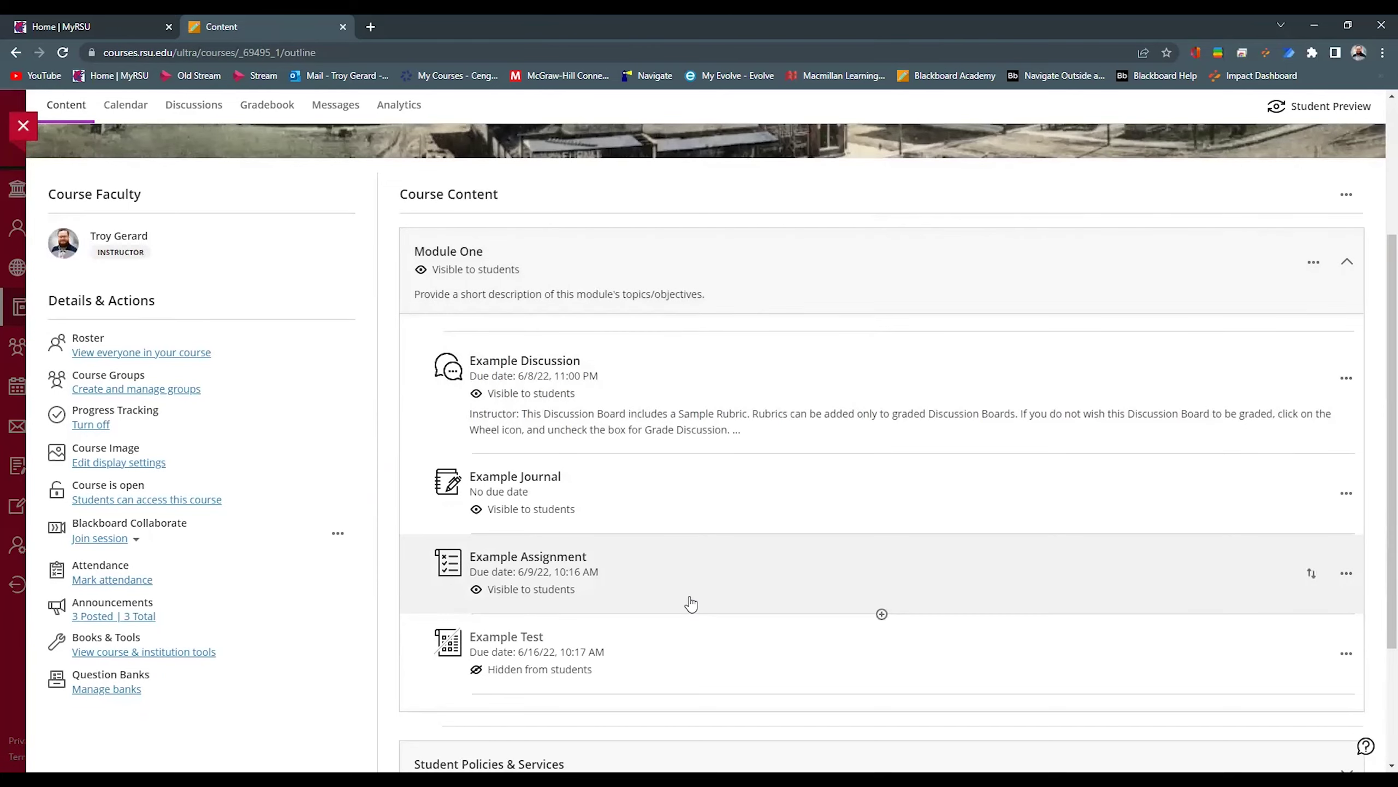